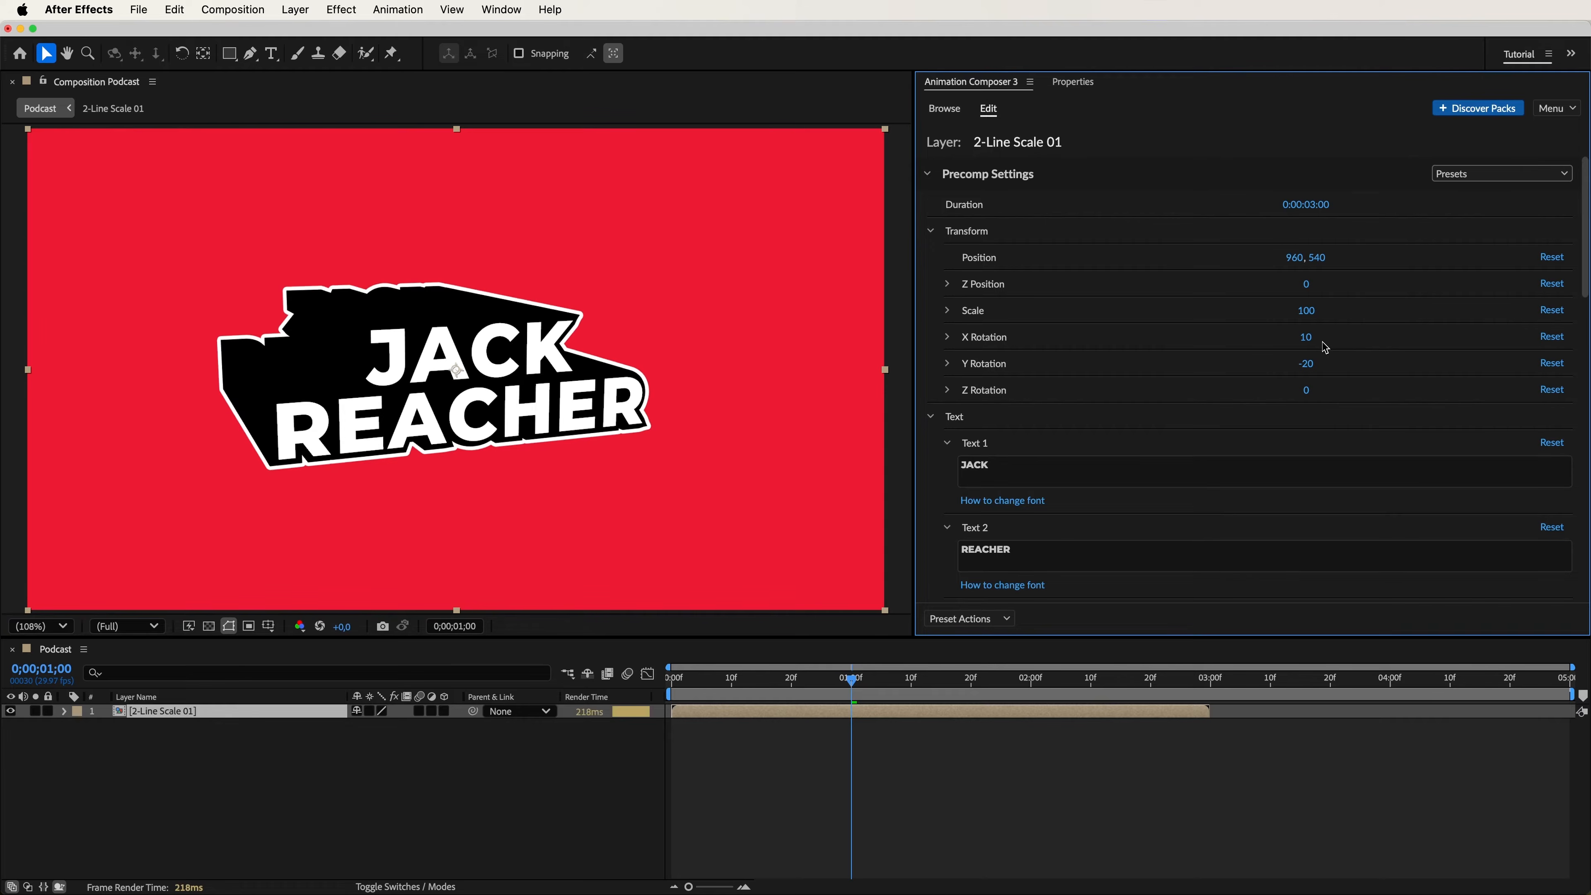
# Preview the title animation, and set the Text 1 layer's font to Gin inside the 2-Line Scale 01 precomp.
pyautogui.press('space')
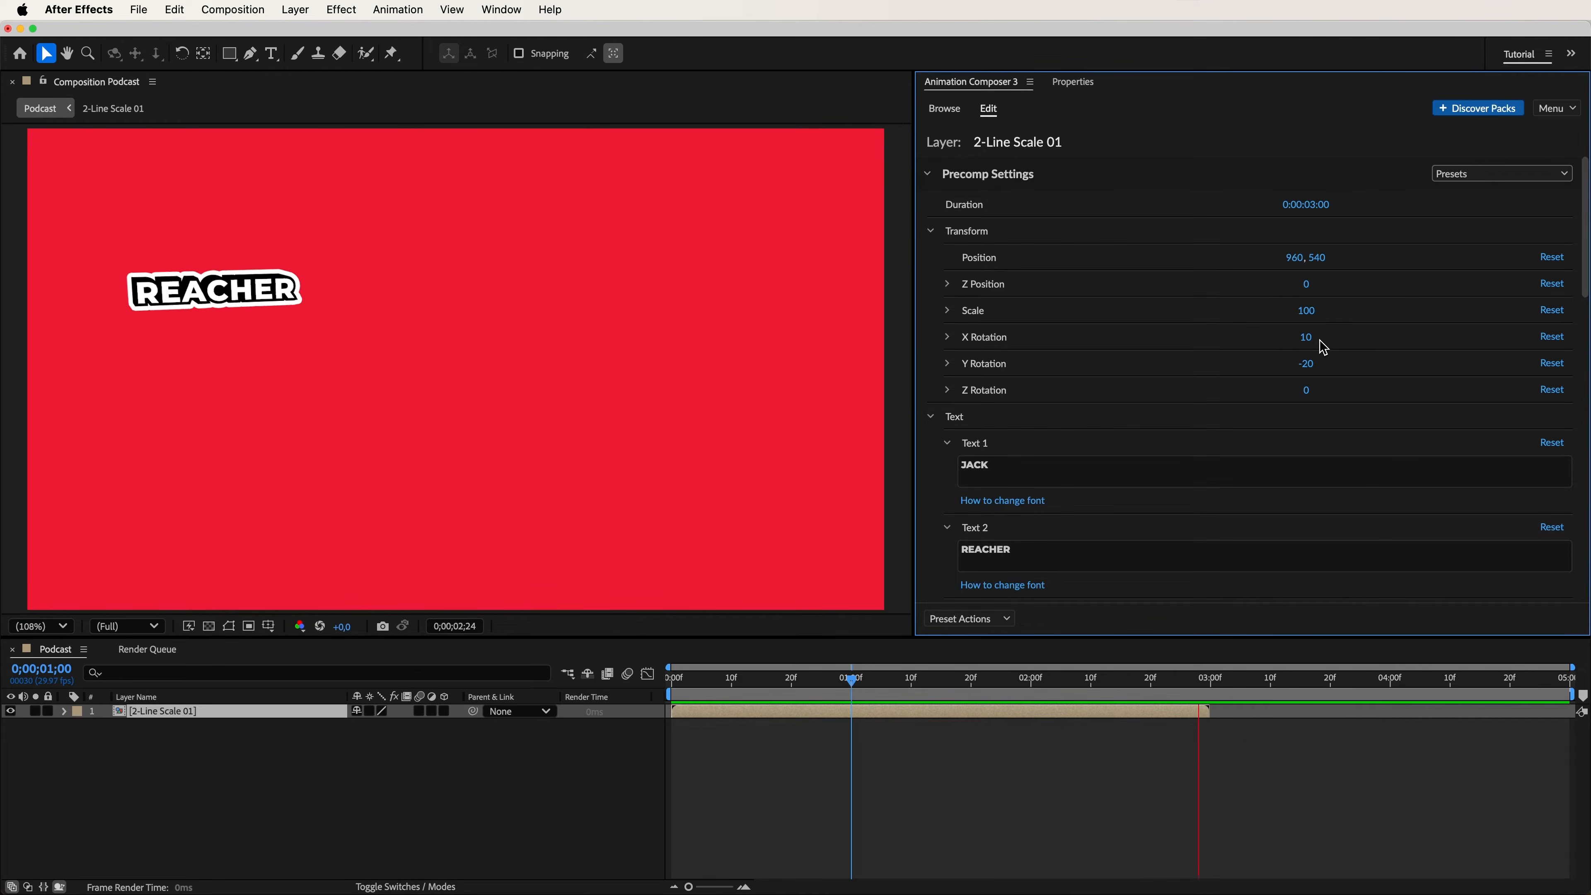
pyautogui.press('space')
pyautogui.doubleClick(230, 715)
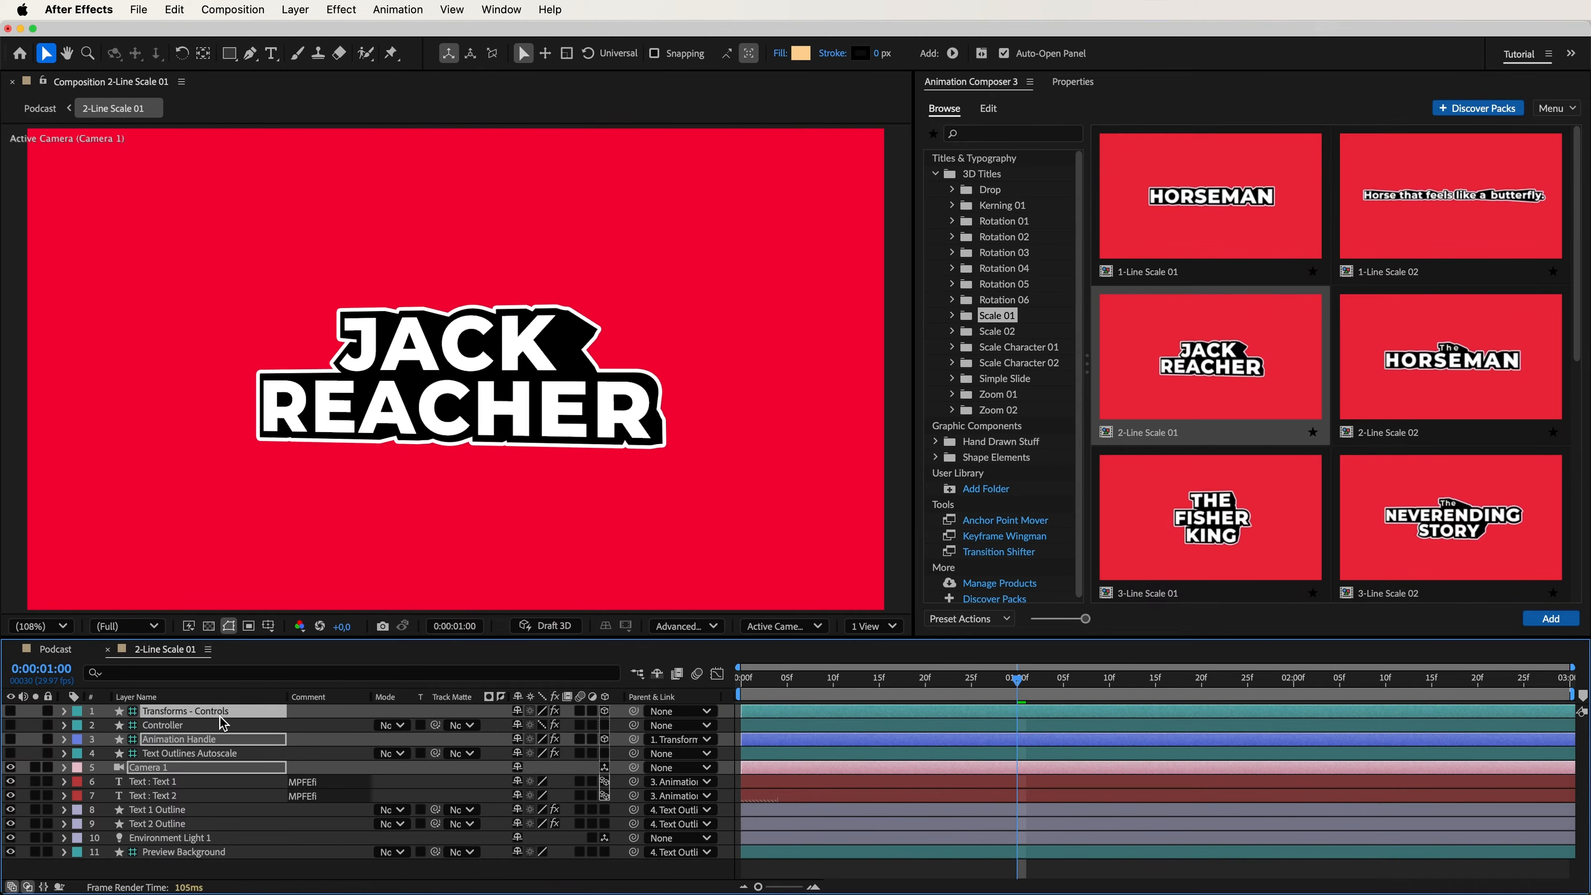
pyautogui.click(168, 784)
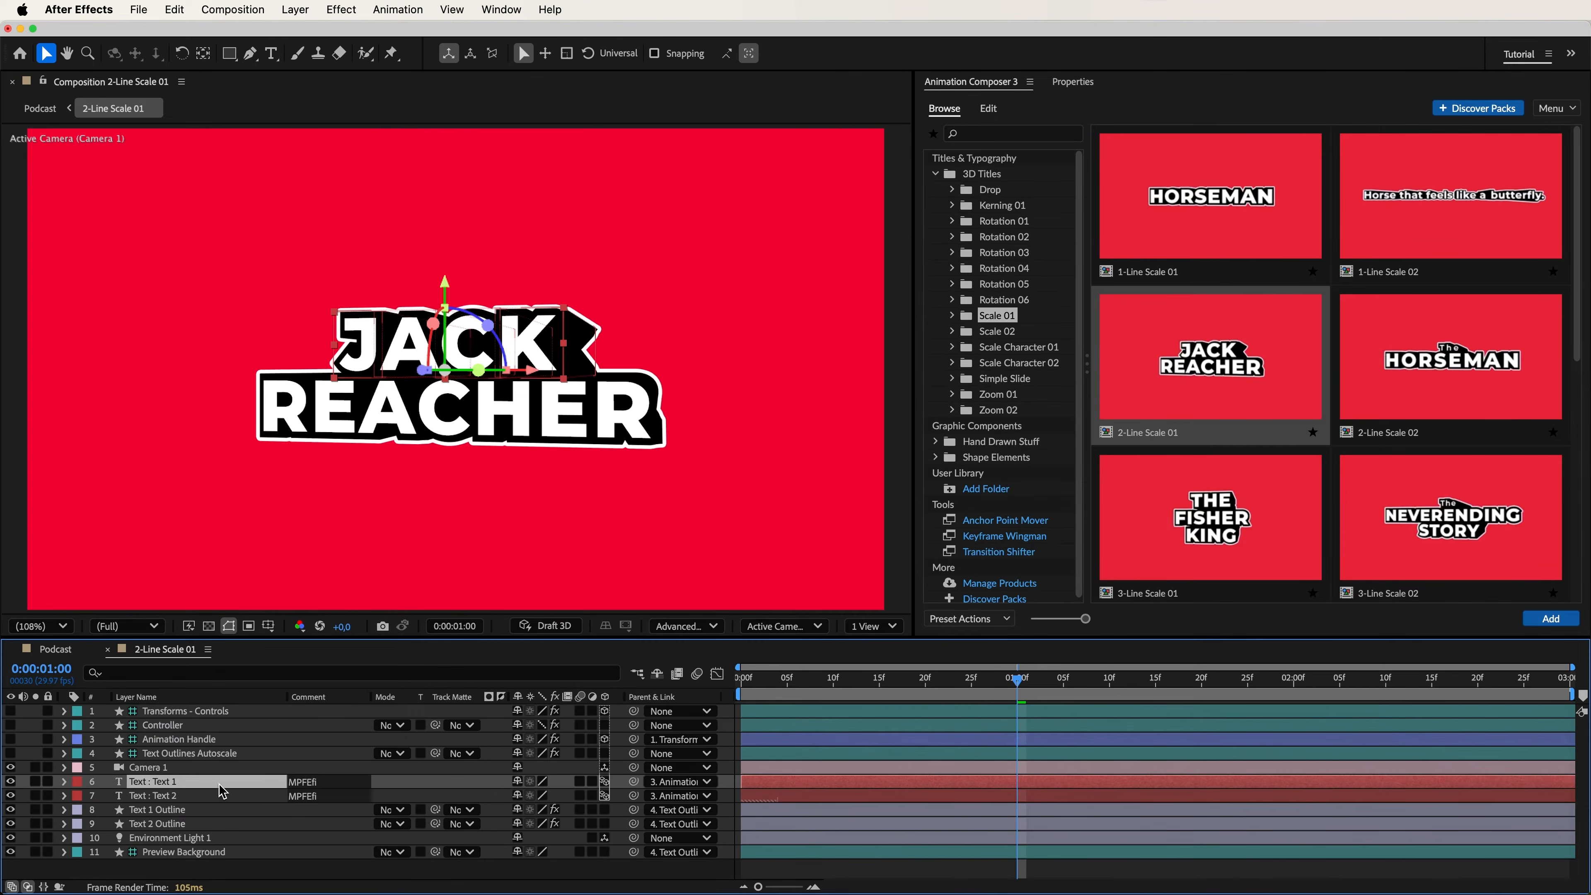
pyautogui.click(1073, 82)
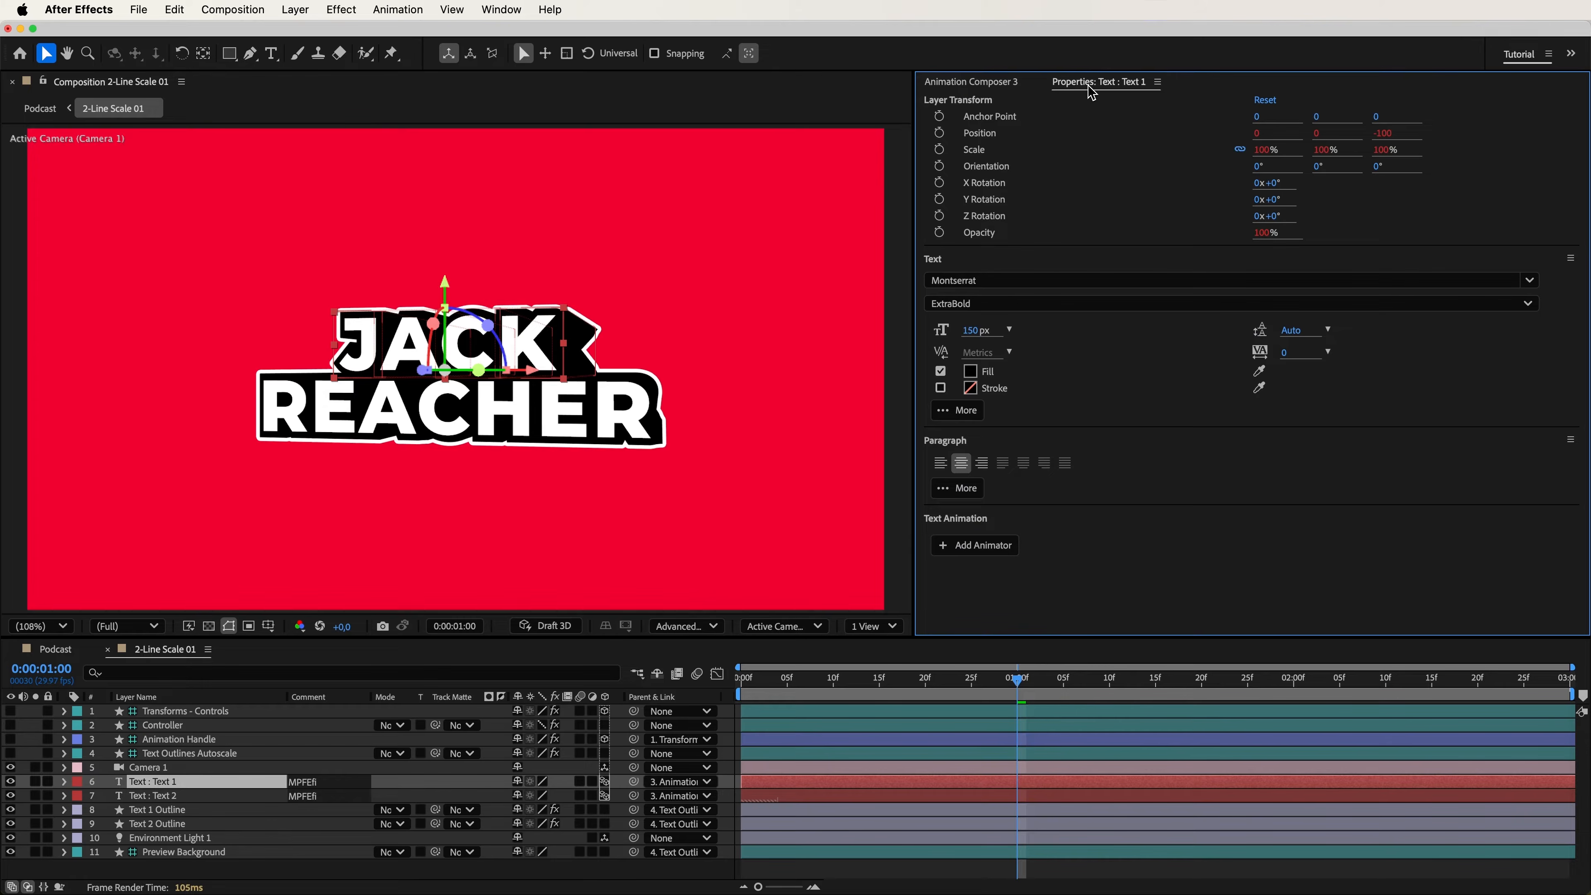
pyautogui.click(1010, 276)
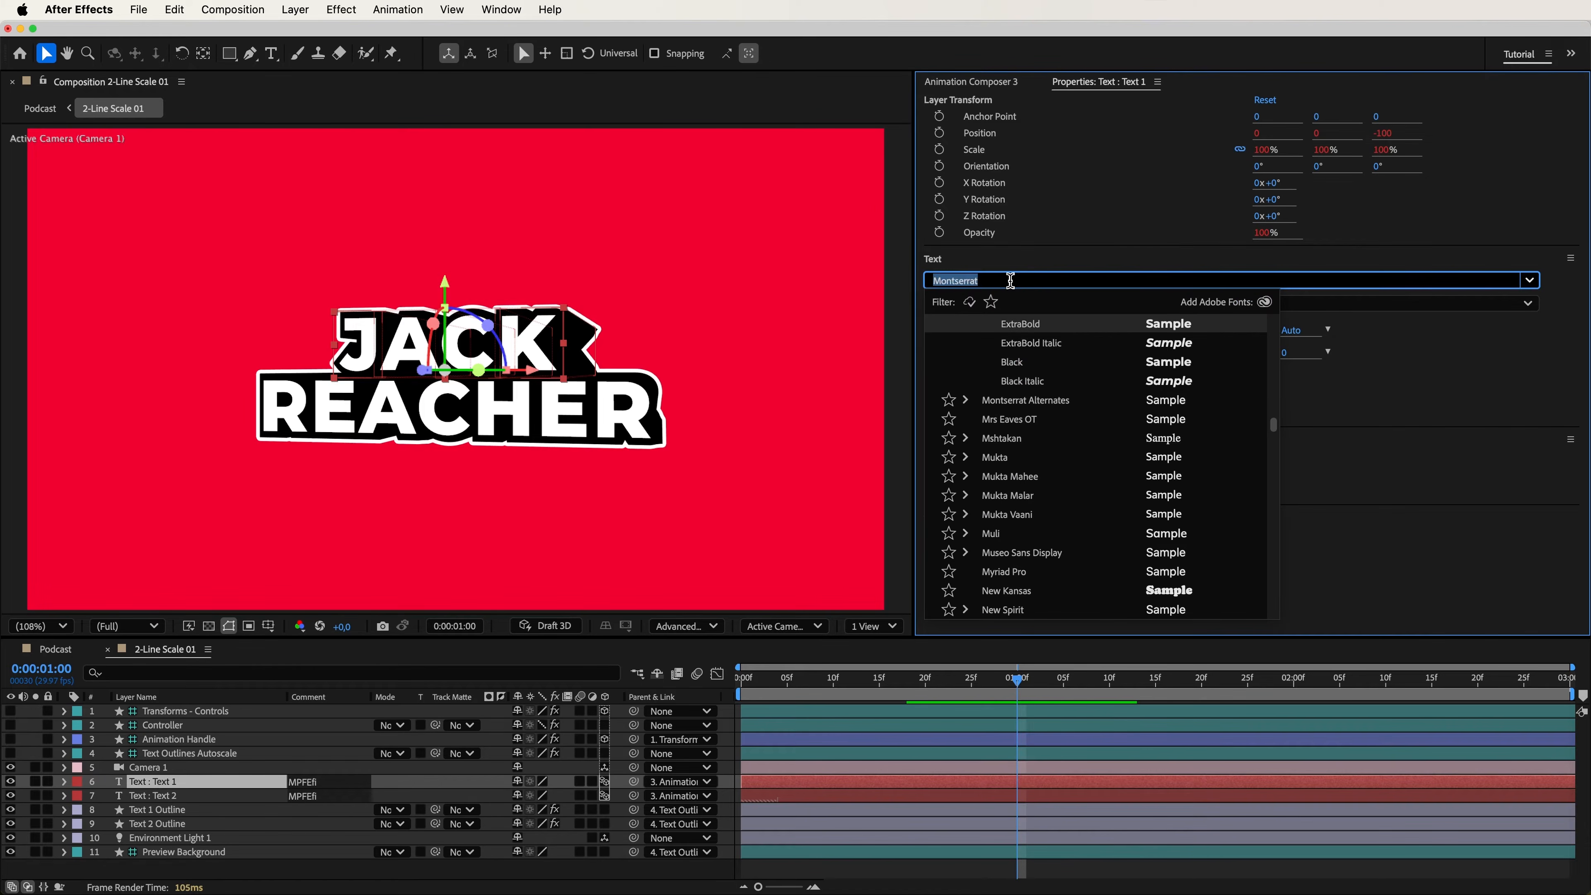
pyautogui.write('Gin')
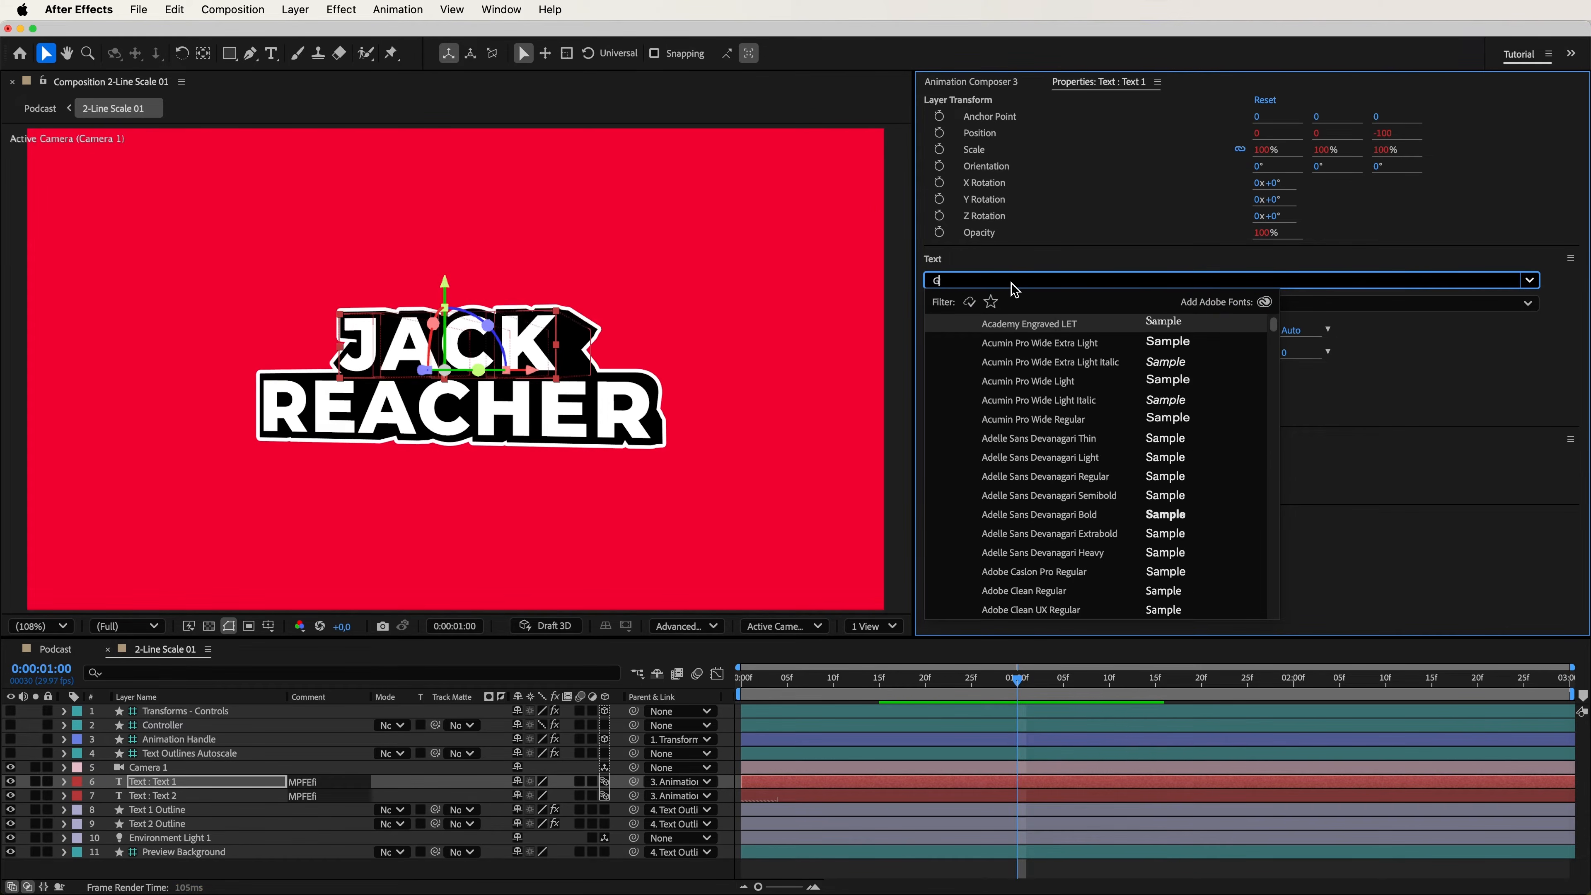
pyautogui.press('Return')
# Set the Text 2 layer's font to Gertie and return to the Podcast composition.
pyautogui.click(219, 796)
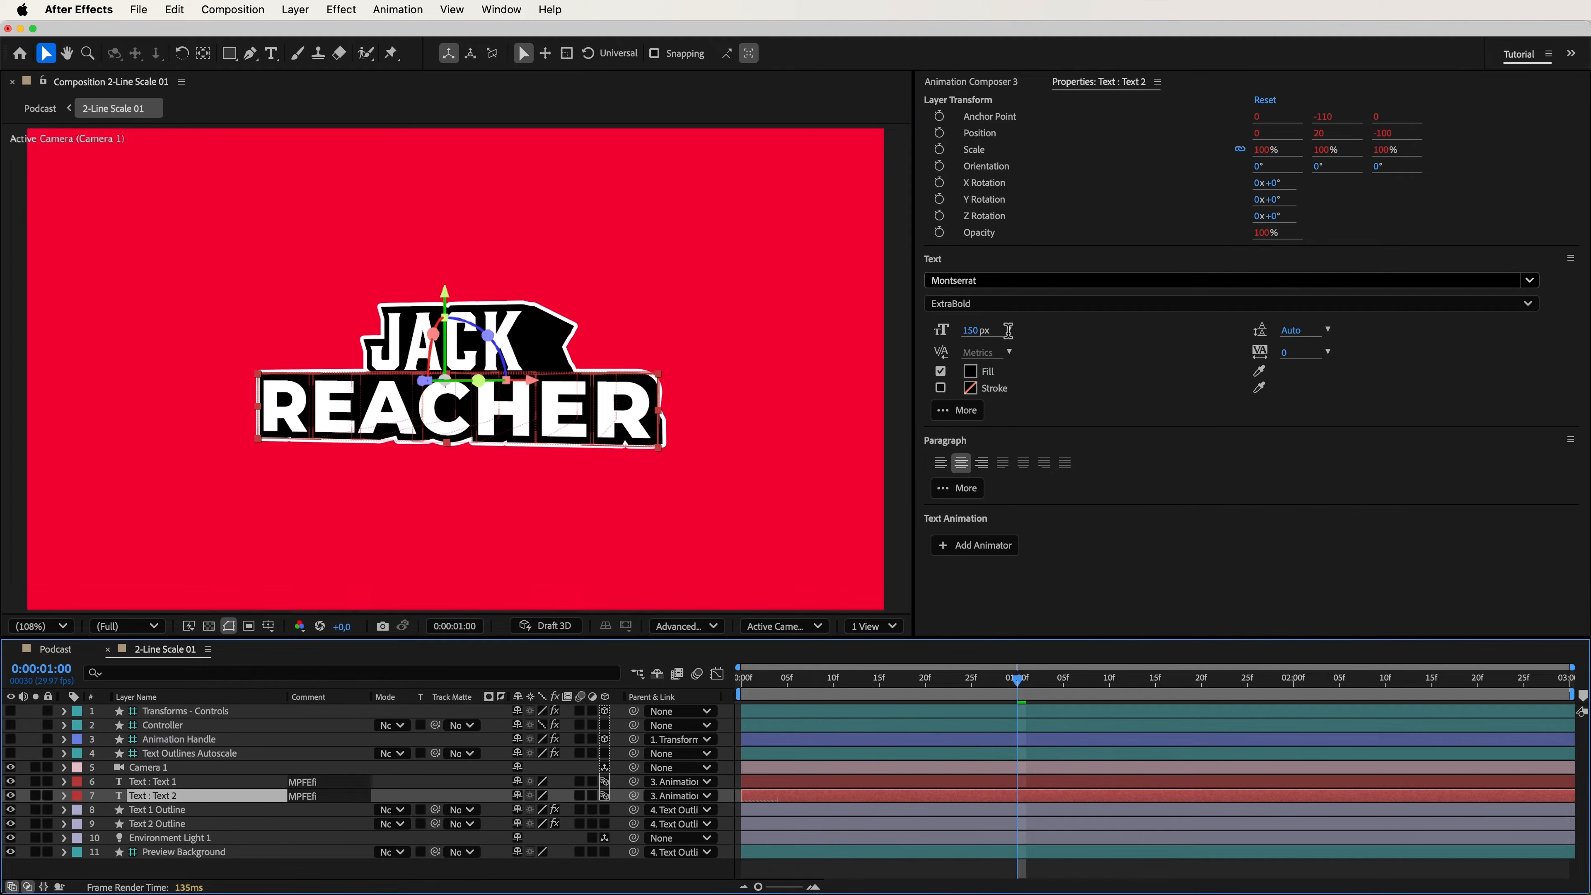
pyautogui.click(1011, 280)
pyautogui.write('Gertie')
pyautogui.press('Return')
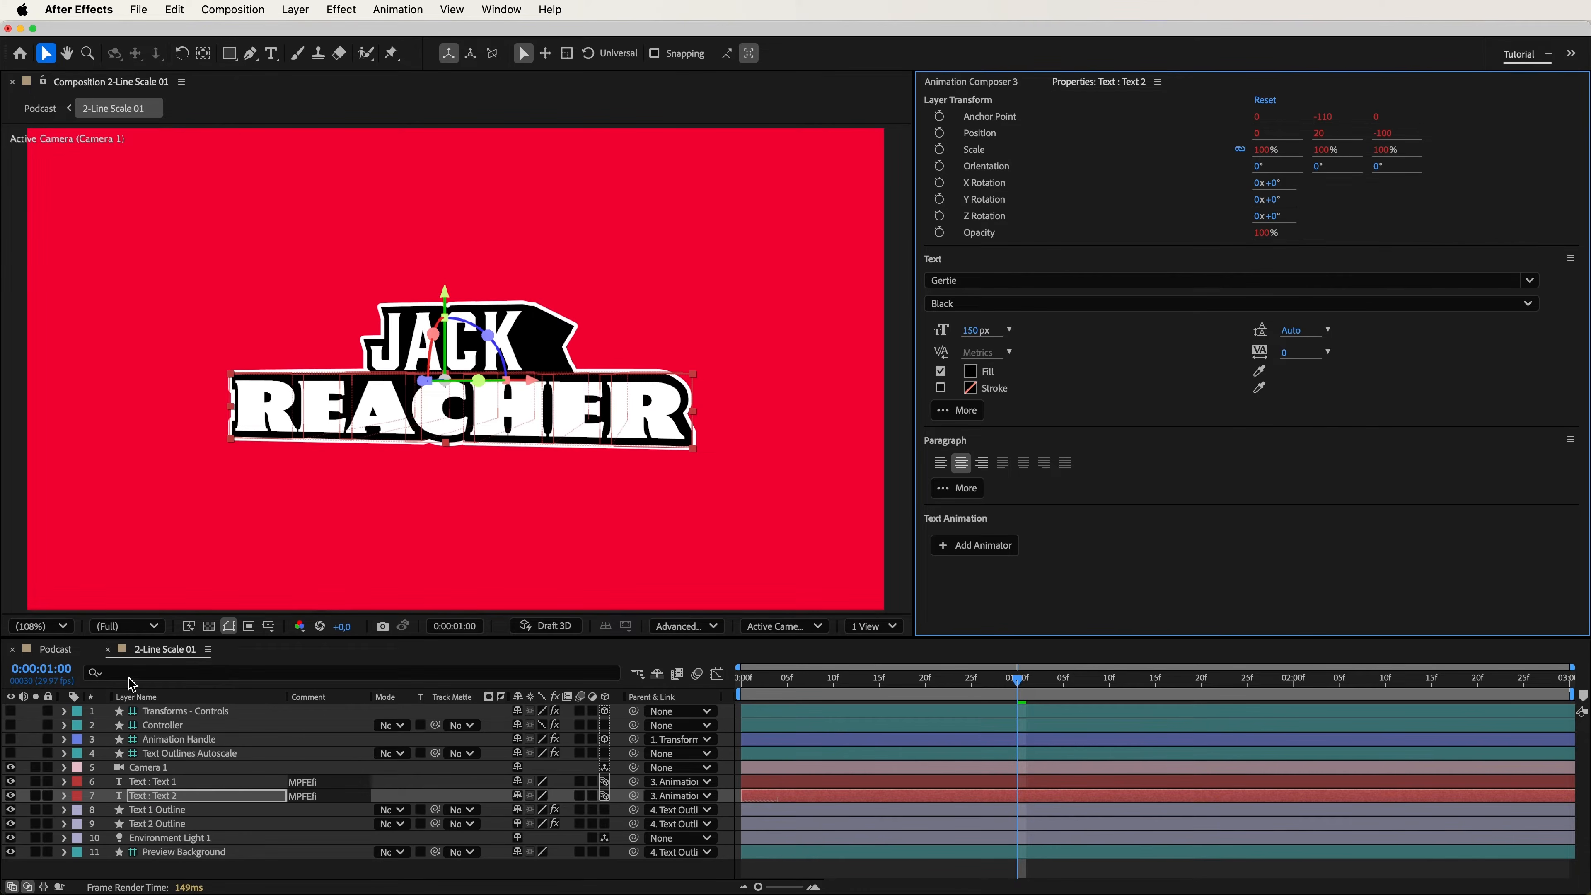
pyautogui.click(47, 652)
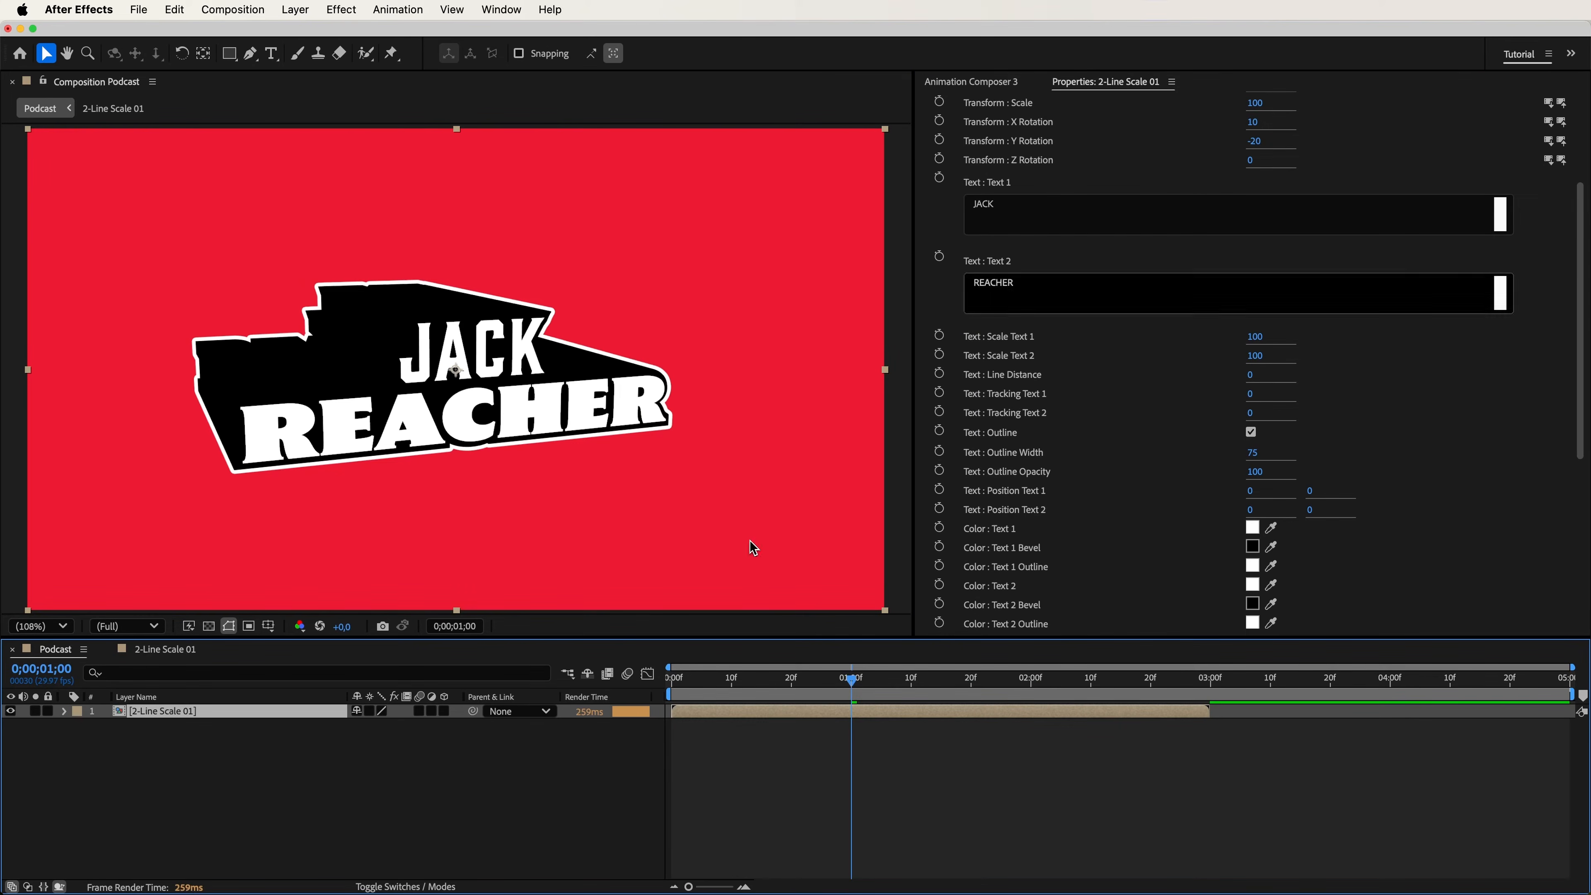
# Change the title's Text 1 to GALLOPING and Text 2 to PODCAST in the precomp settings.
pyautogui.click(980, 82)
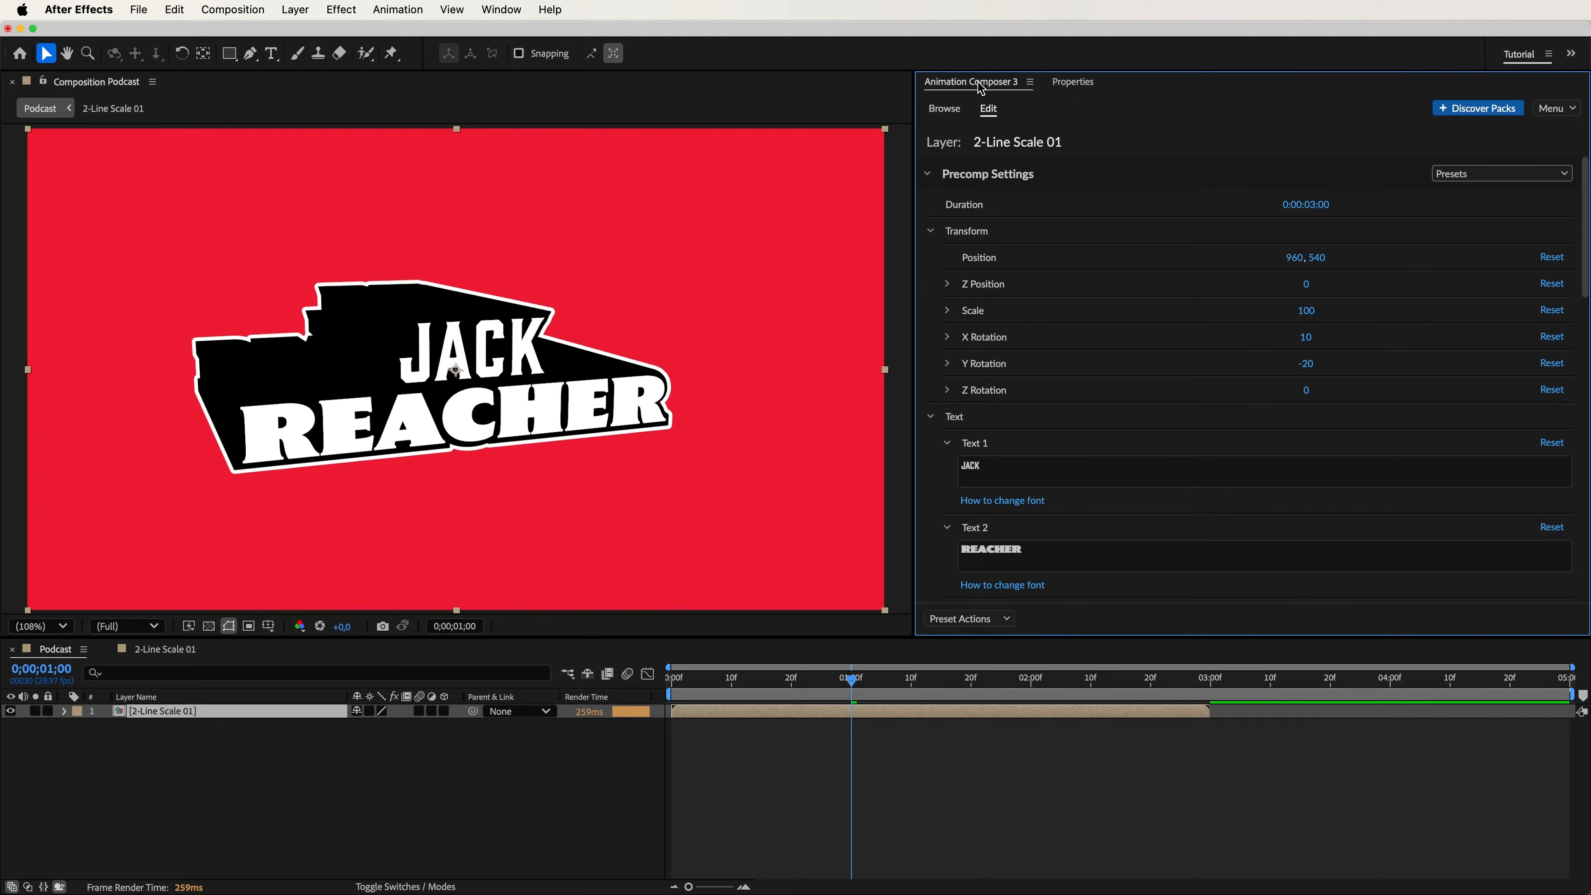
pyautogui.scroll(-8, 1517, 294)
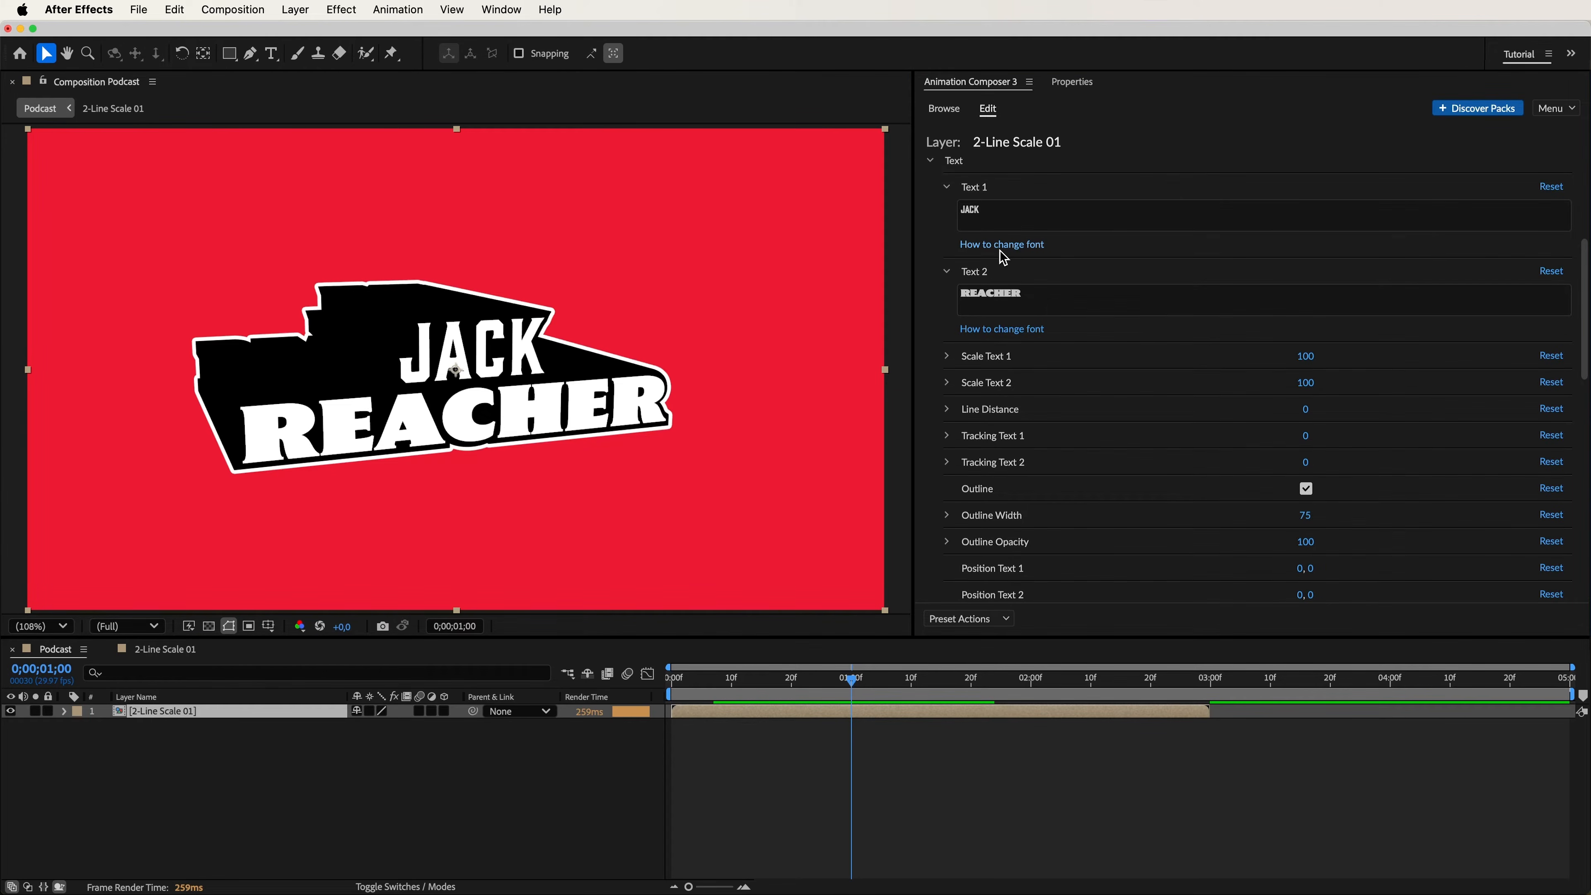
pyautogui.click(975, 213)
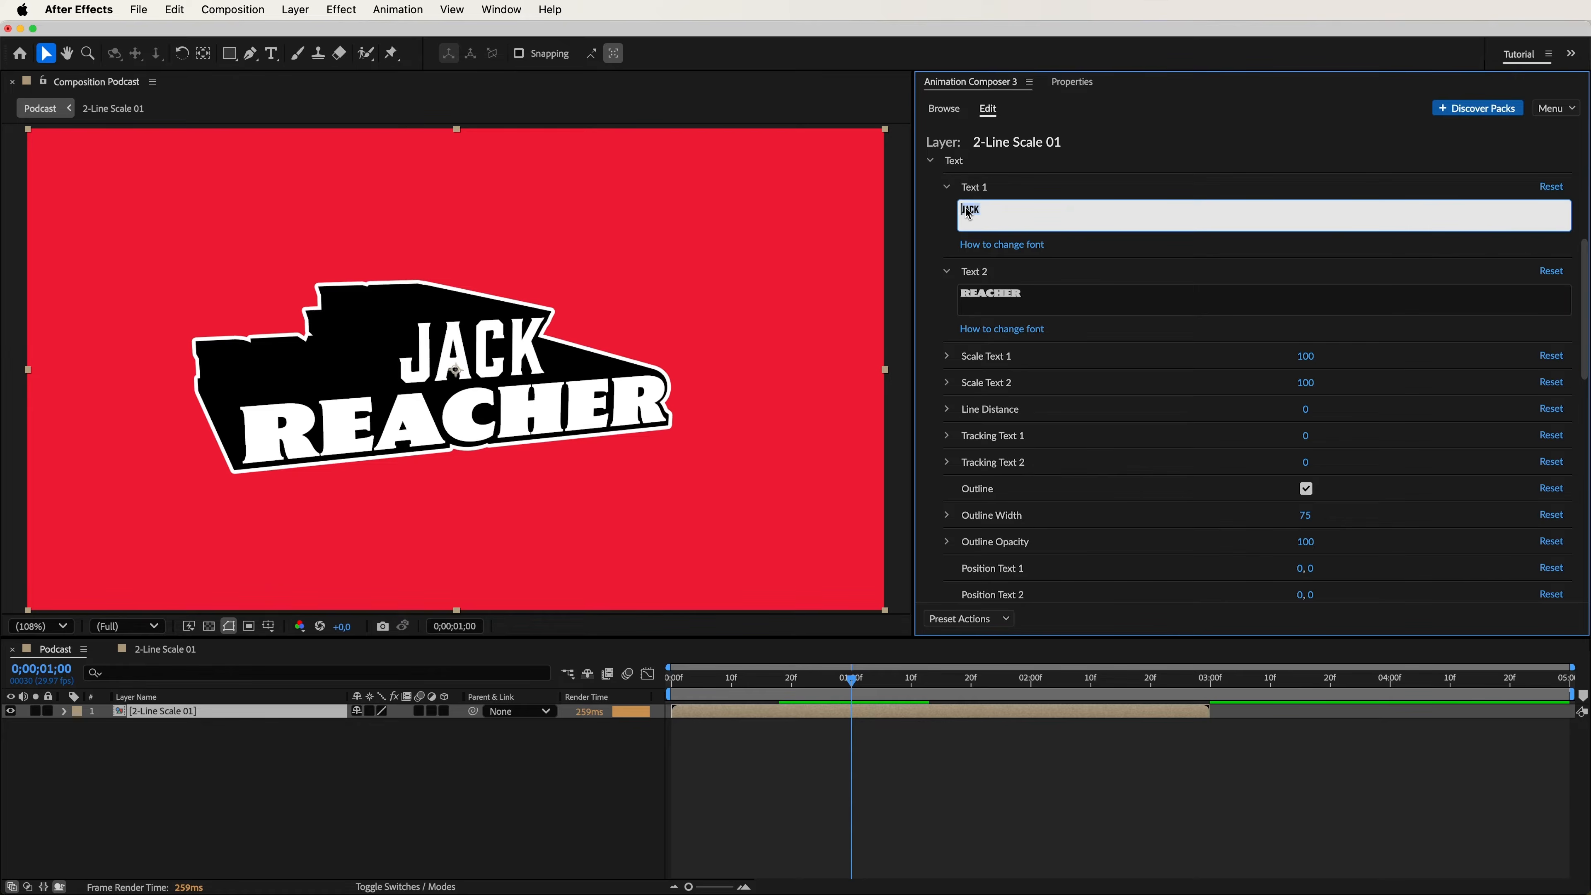
pyautogui.write('GALLO')
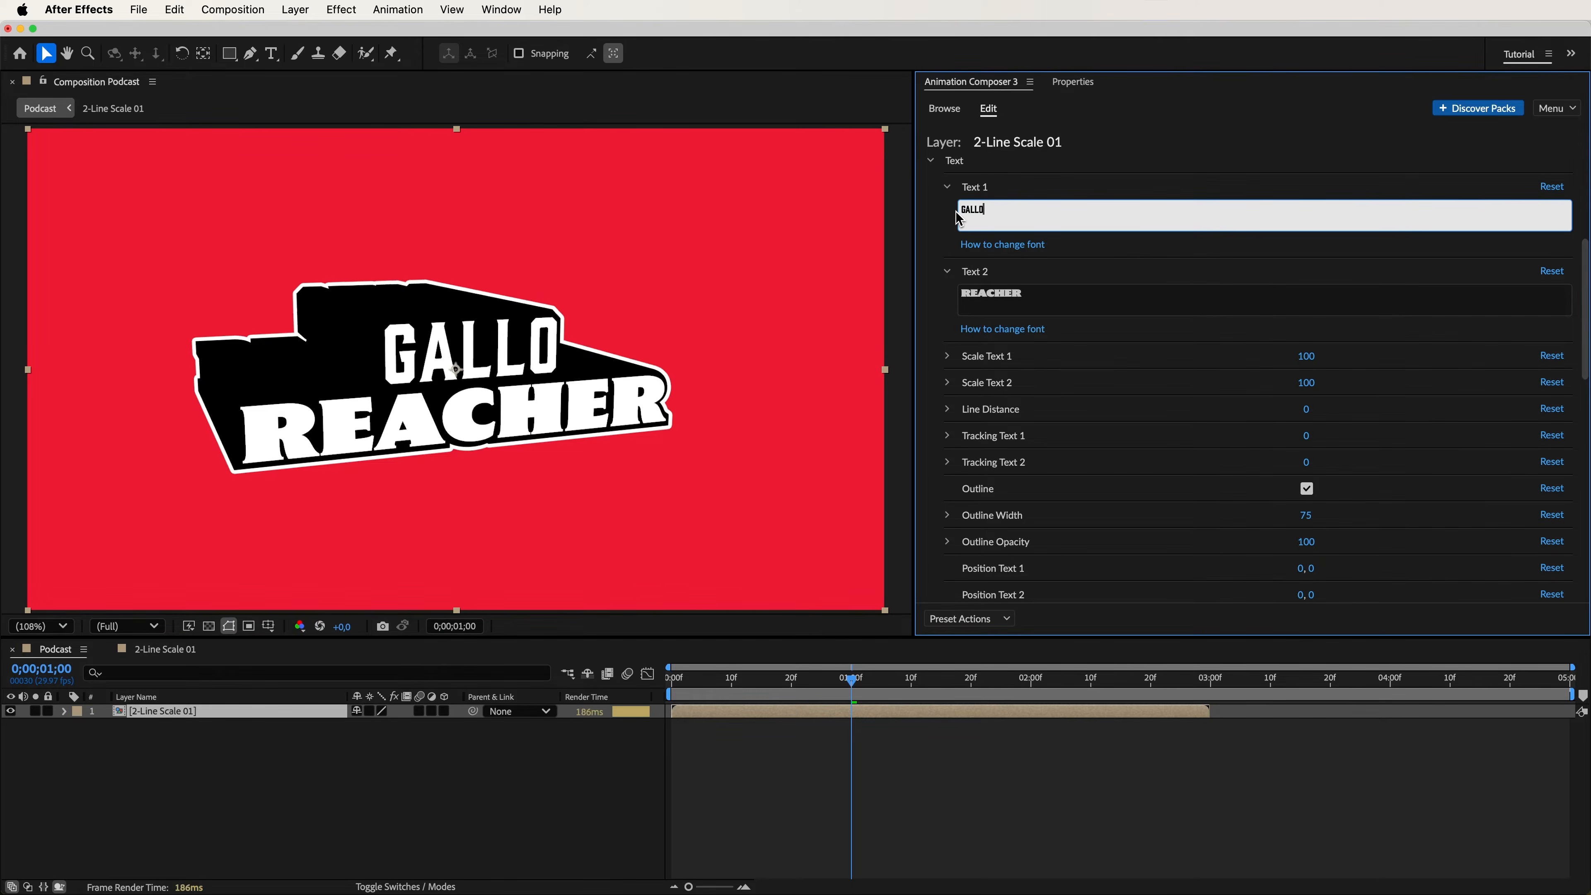
pyautogui.write('PING')
pyautogui.click(1026, 302)
pyautogui.write('PODCAST')
# Set Line Distance to -2, Tracking Text 1 to -8 and Tracking Text 2 to -14, and adjust the title's outline width.
pyautogui.moveTo(1306, 409); pyautogui.dragTo(1293, 443)
pyautogui.moveTo(1305, 463); pyautogui.dragTo(1278, 473)
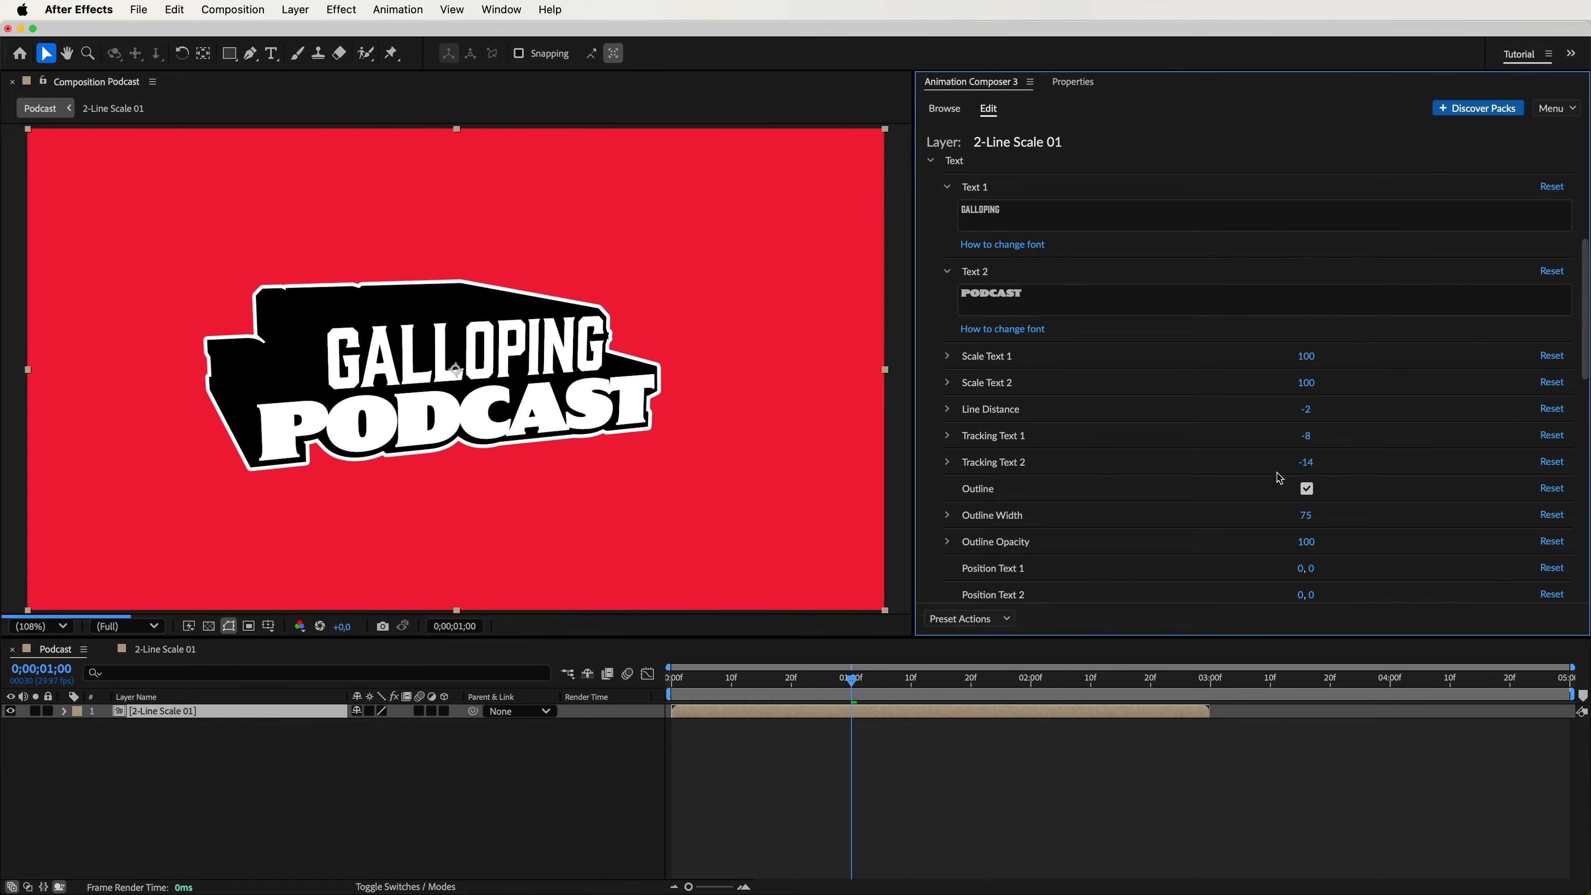
pyautogui.moveTo(1306, 514); pyautogui.dragTo(1508, 522)
pyautogui.moveTo(1395, 523); pyautogui.dragTo(1361, 520)
# Reduce the title's Bevel Size to 72 in the 3D options and preview the animation.
pyautogui.moveTo(1585, 351); pyautogui.dragTo(1585, 495)
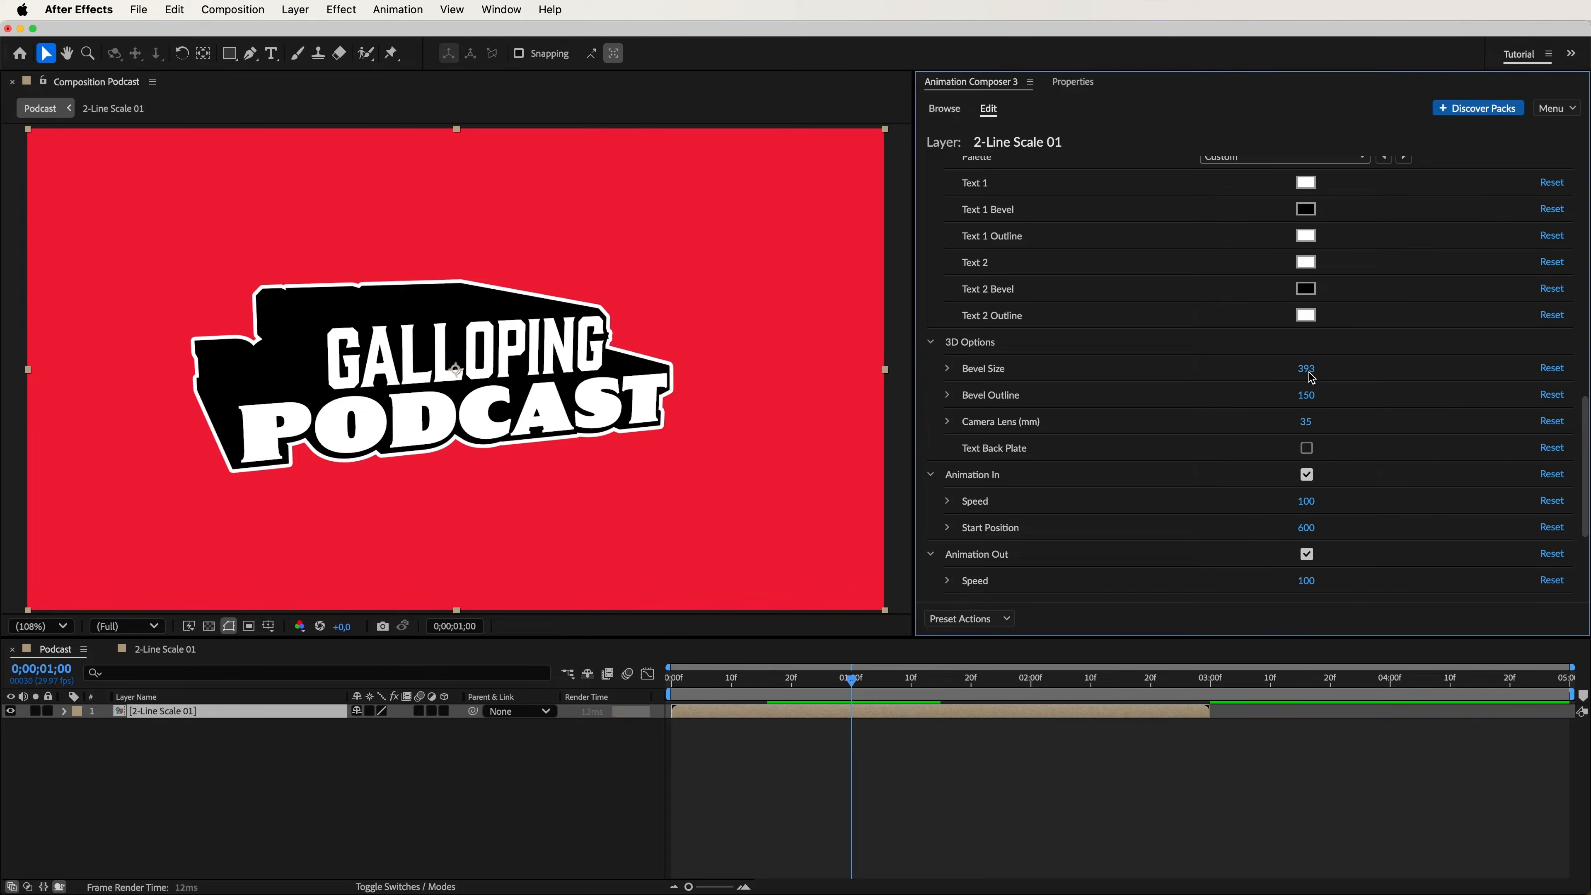
pyautogui.moveTo(1312, 377); pyautogui.dragTo(1038, 378)
pyautogui.moveTo(1151, 382); pyautogui.dragTo(1049, 383)
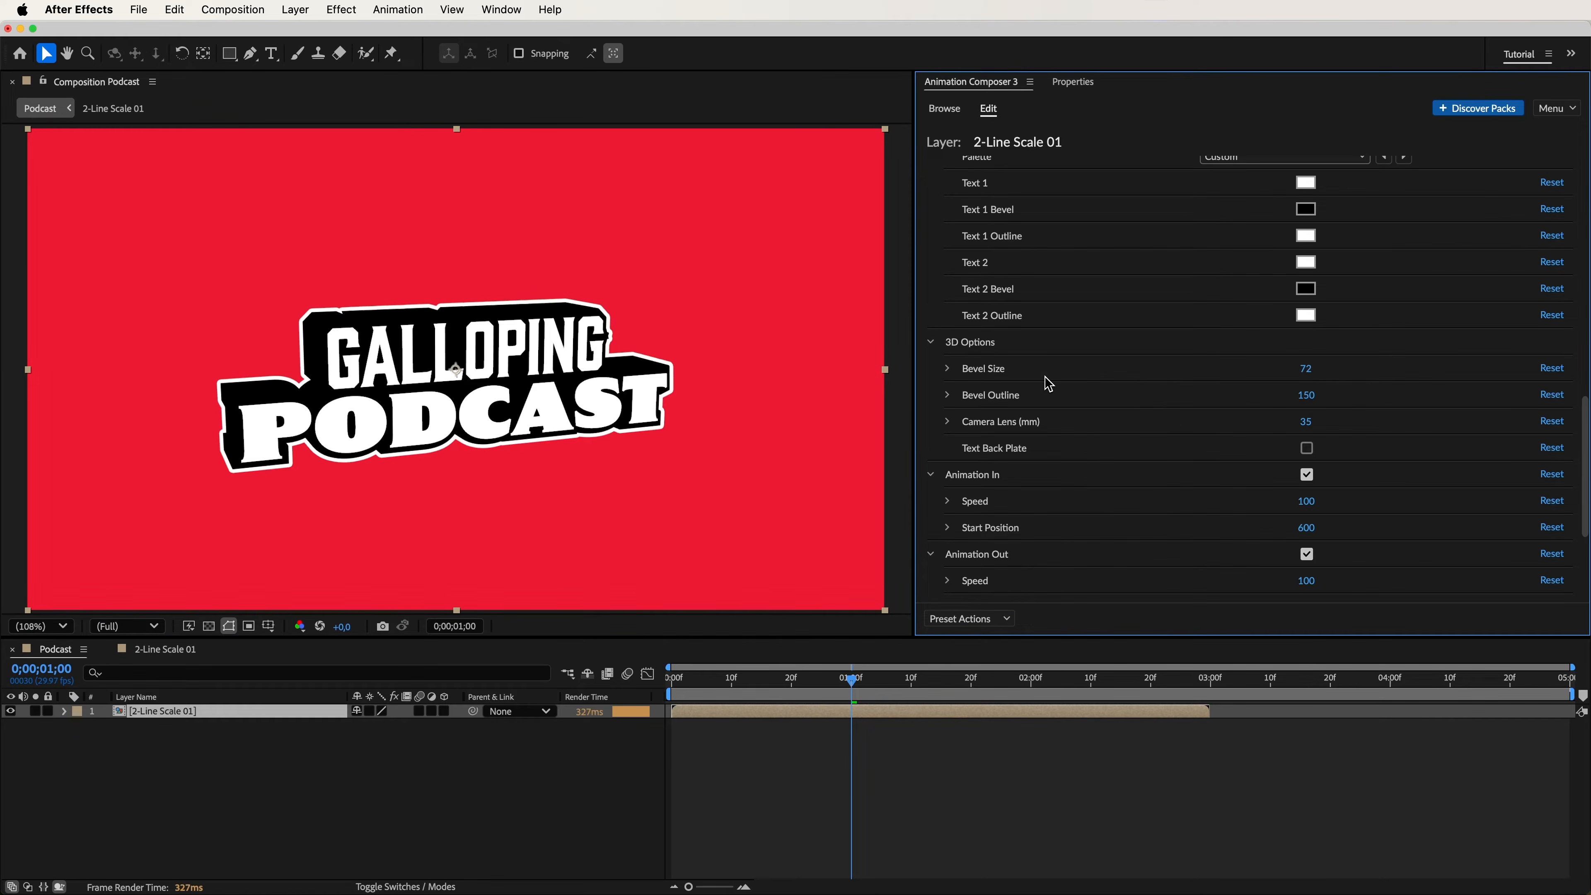
pyautogui.press('space')
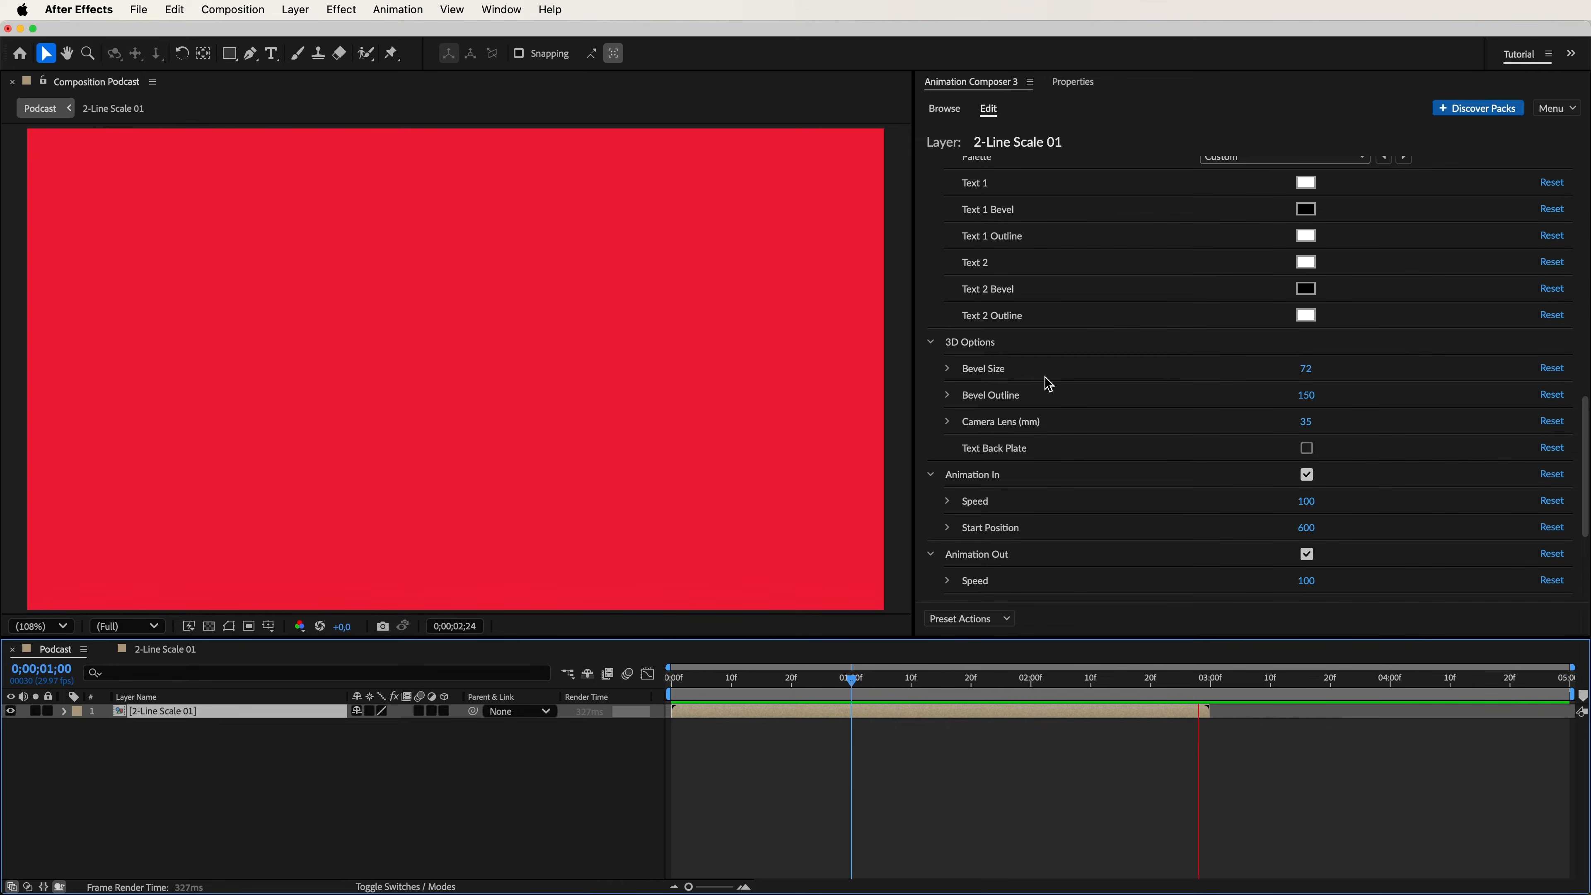
pyautogui.press('space')
# Disable Animation Out and Animation Continuous for the title and preview the result.
pyautogui.scroll(-5, 1580, 498)
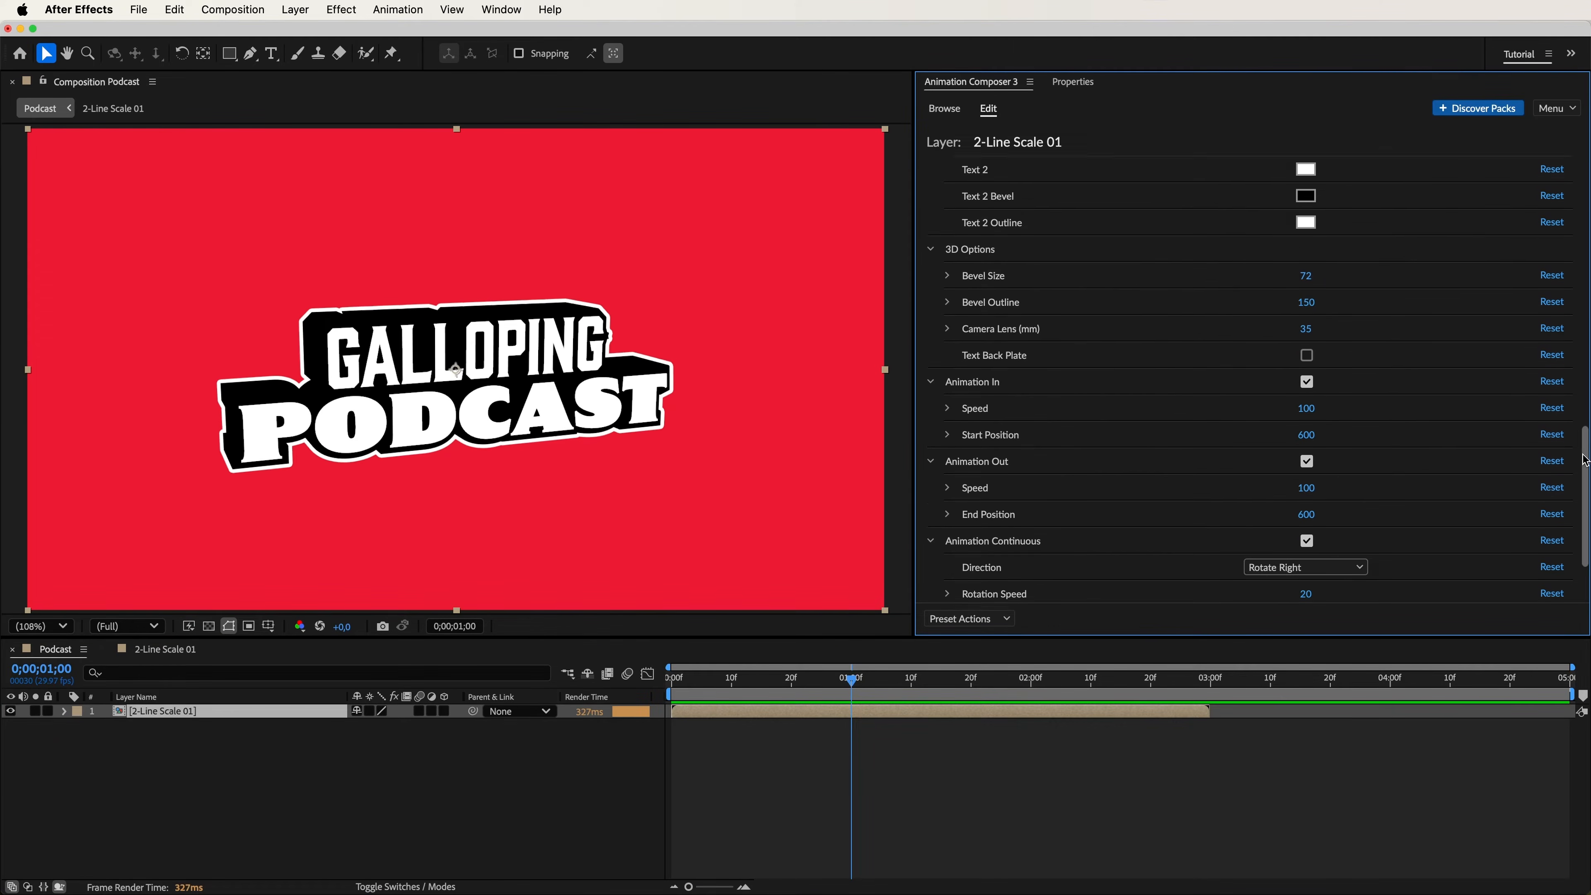
pyautogui.click(1307, 353)
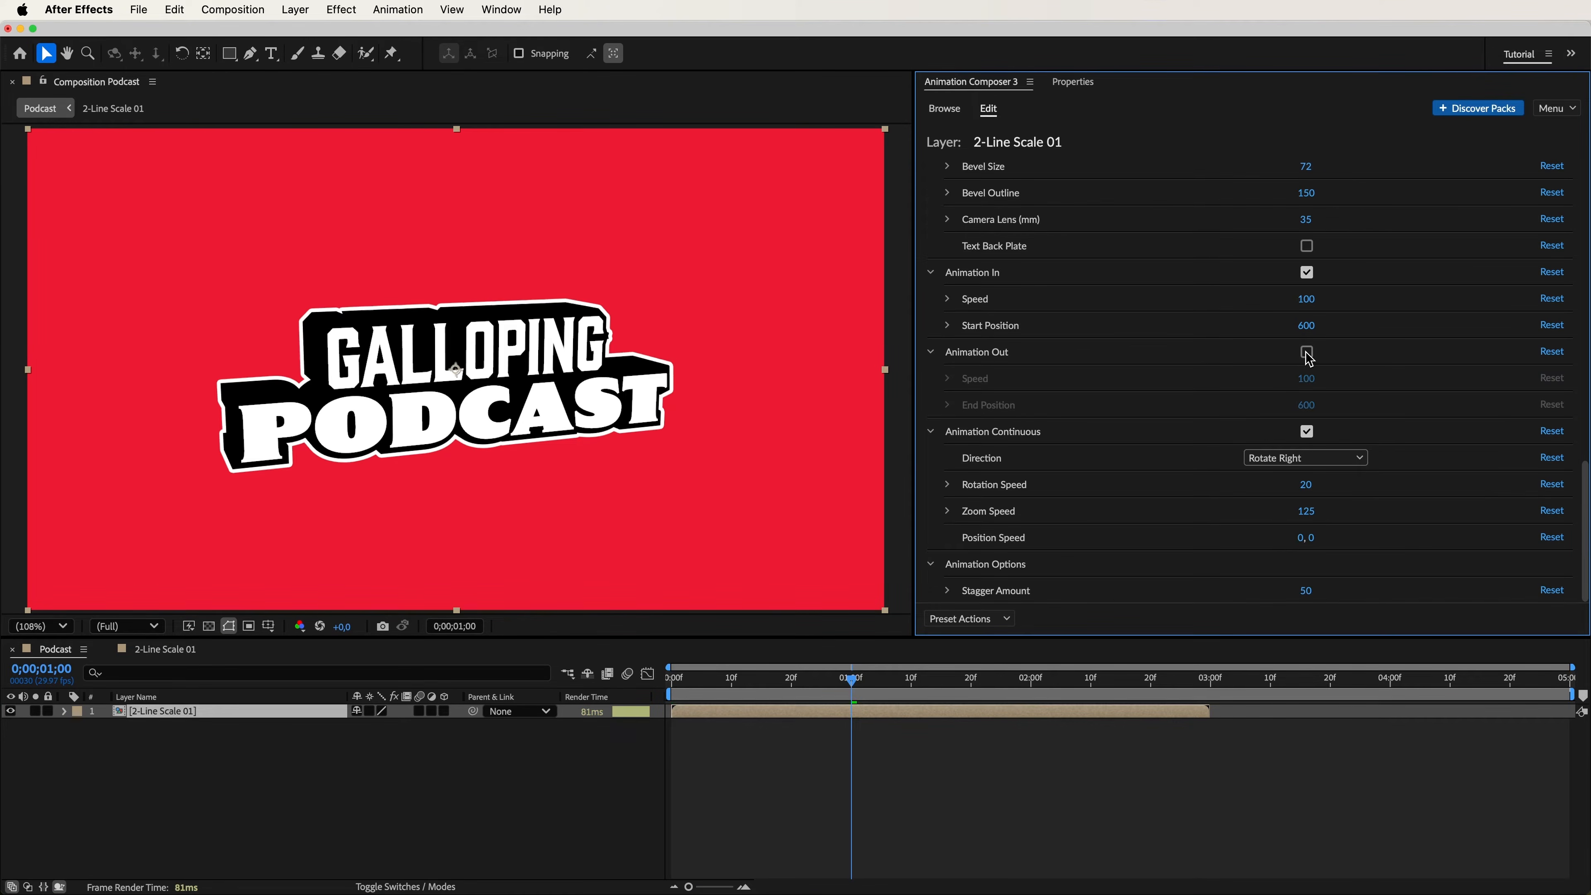
pyautogui.click(1307, 433)
pyautogui.press('space')
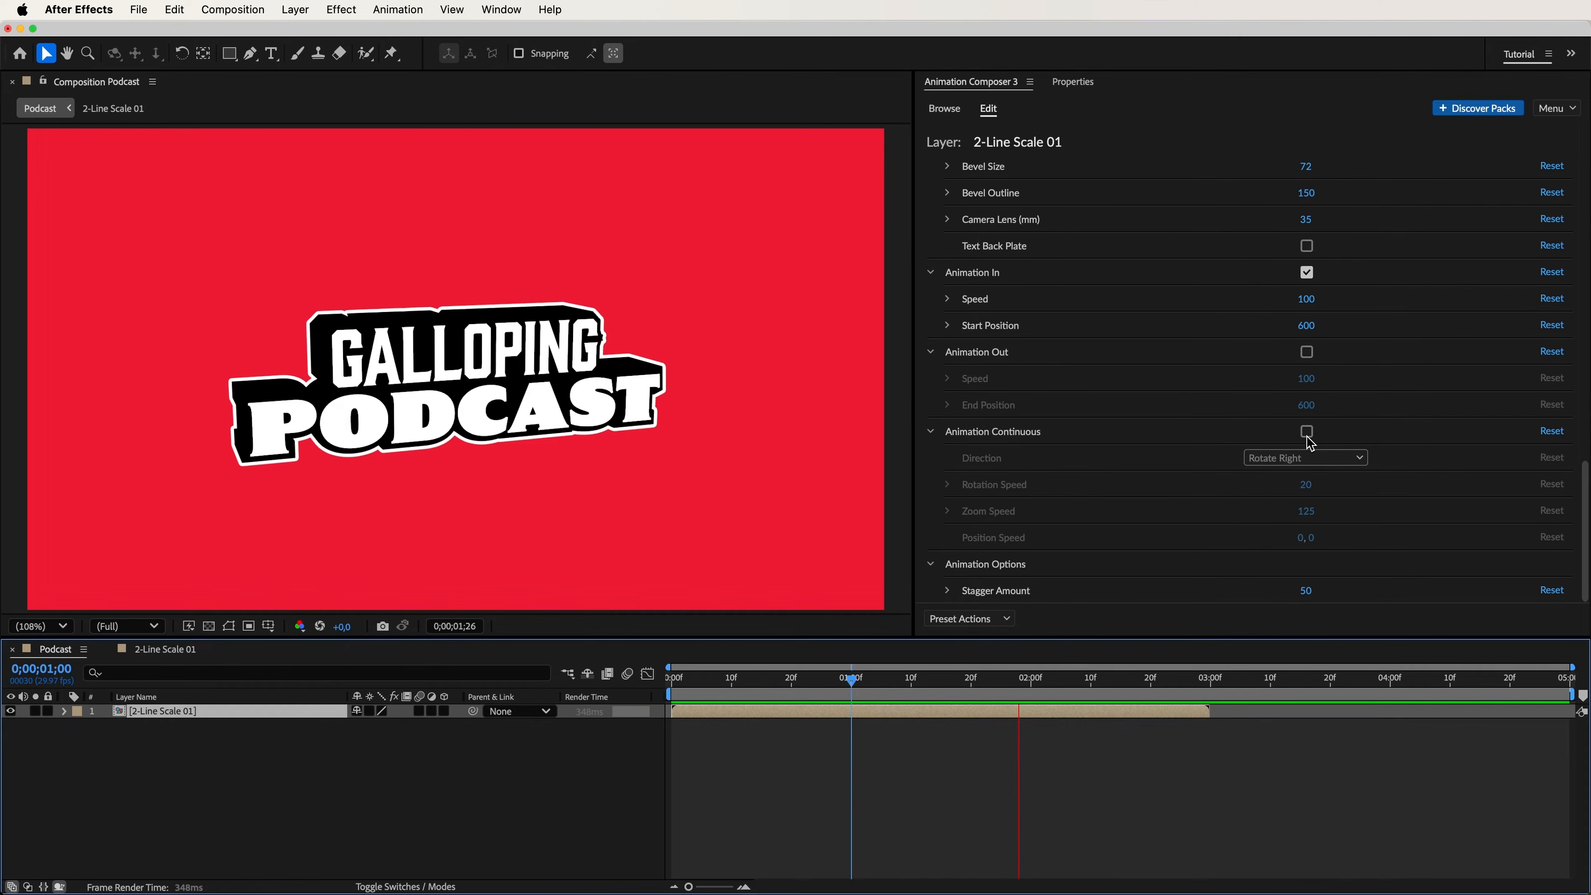
pyautogui.press('space')
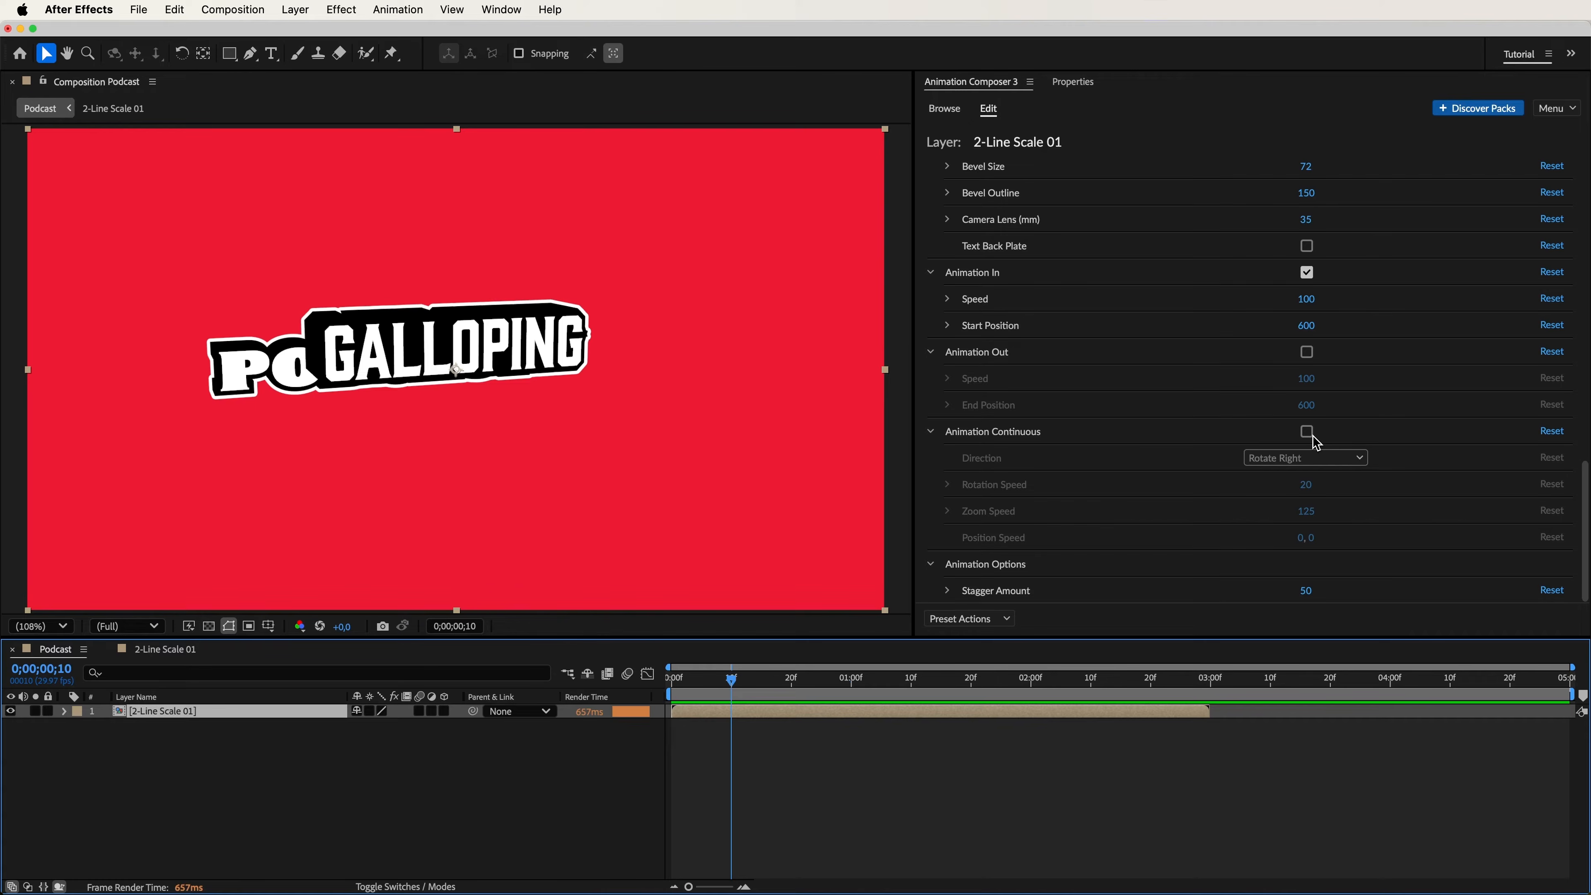
# Adjust the Animation In start position while previewing the motion, settling on 300.
pyautogui.moveTo(1306, 325); pyautogui.dragTo(1181, 348)
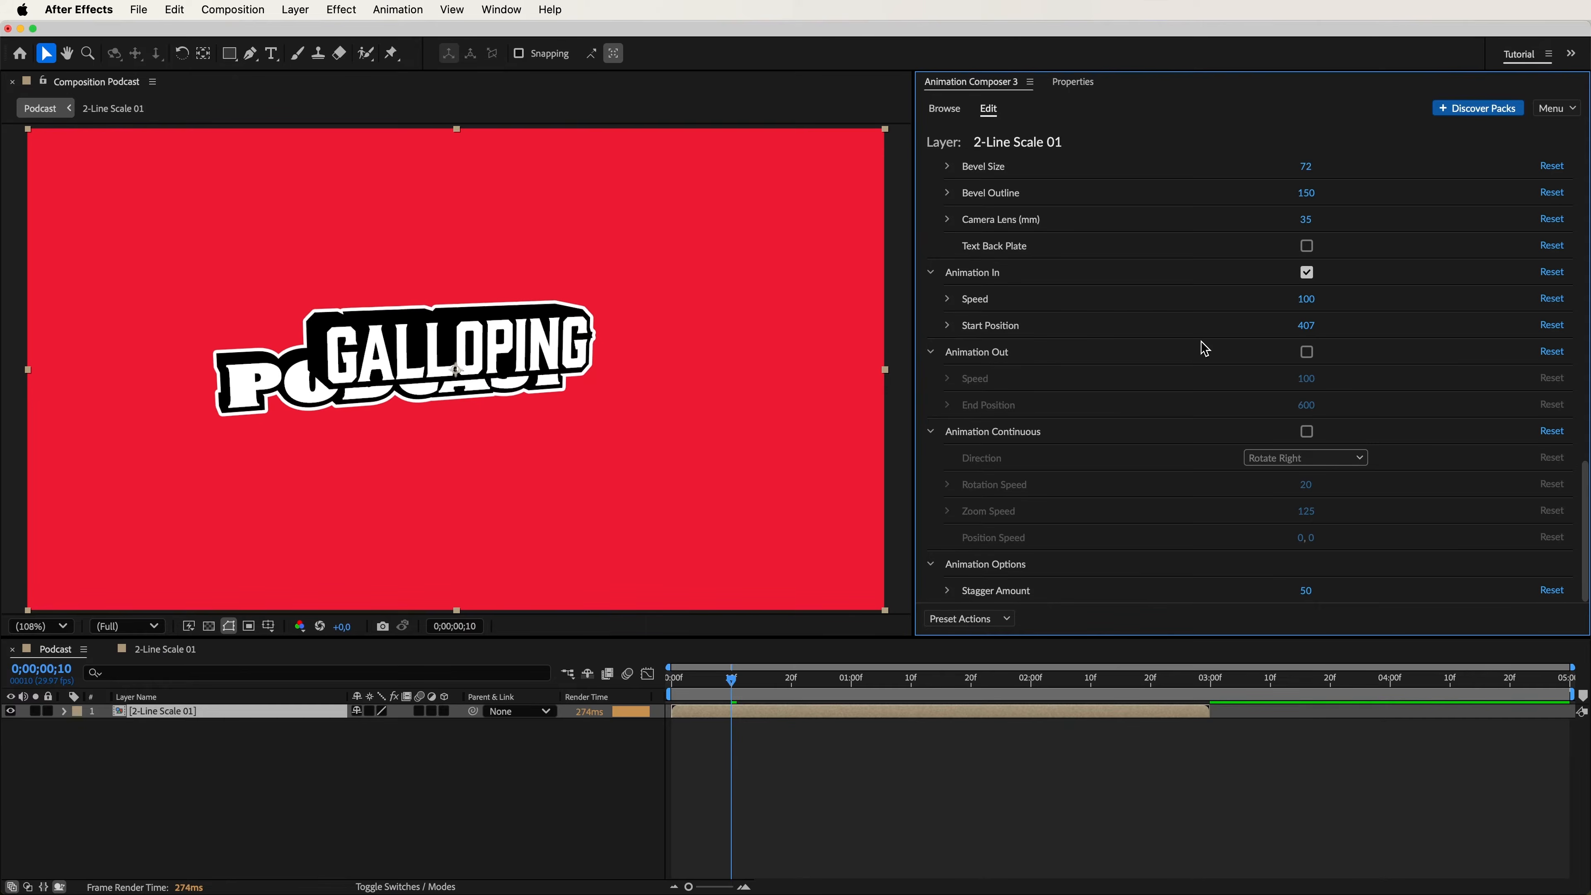
pyautogui.moveTo(1307, 347); pyautogui.dragTo(1093, 332)
pyautogui.press('space')
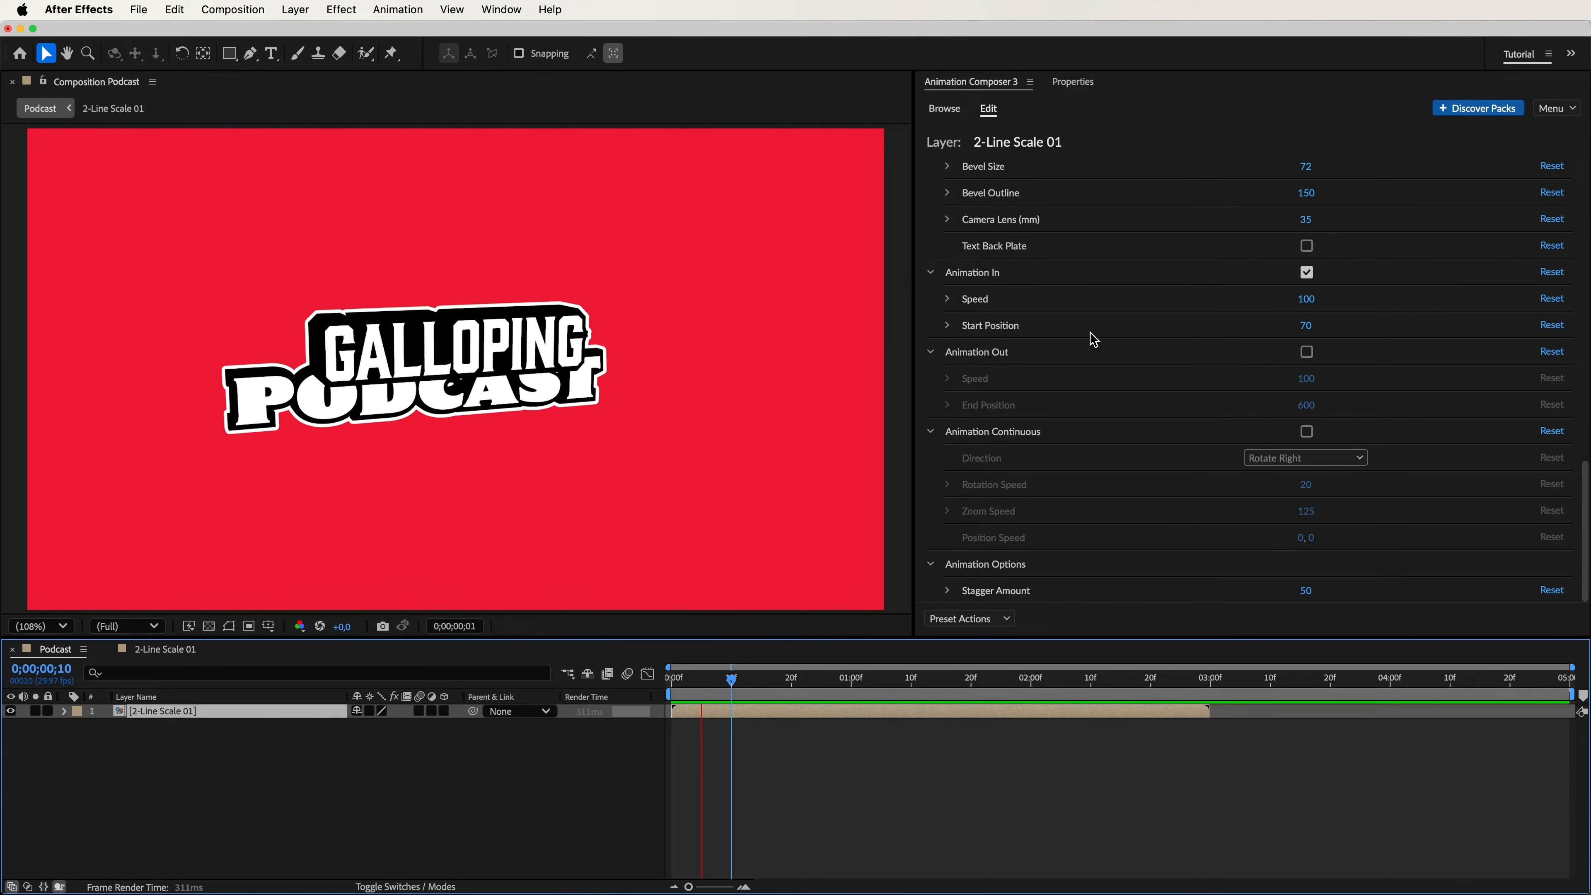
pyautogui.press('space')
pyautogui.moveTo(1307, 326); pyautogui.dragTo(1378, 337)
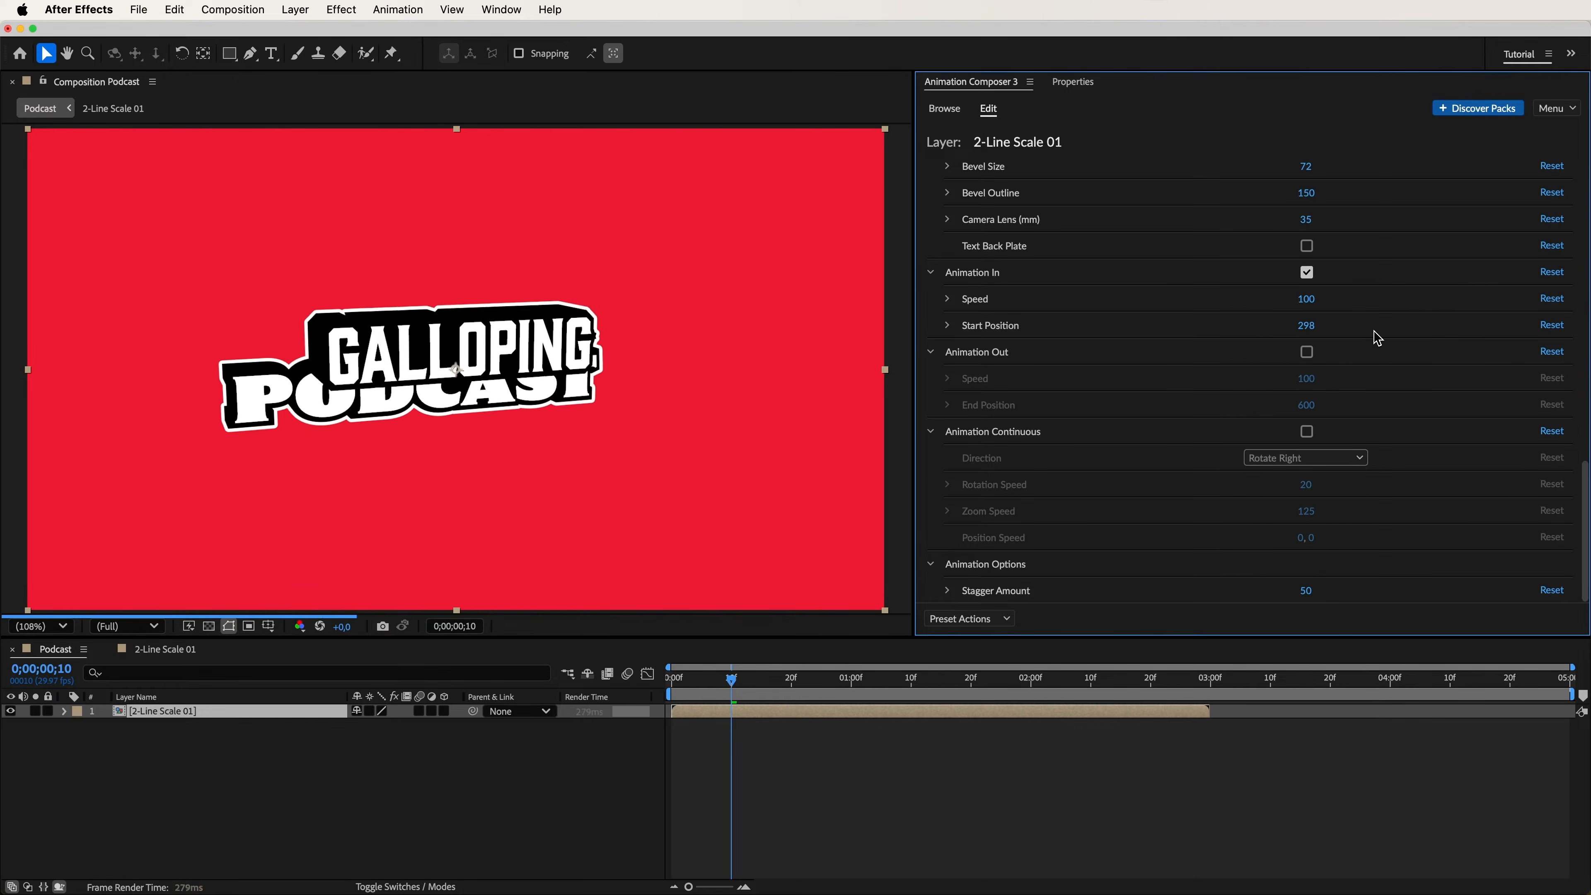
pyautogui.press('space')
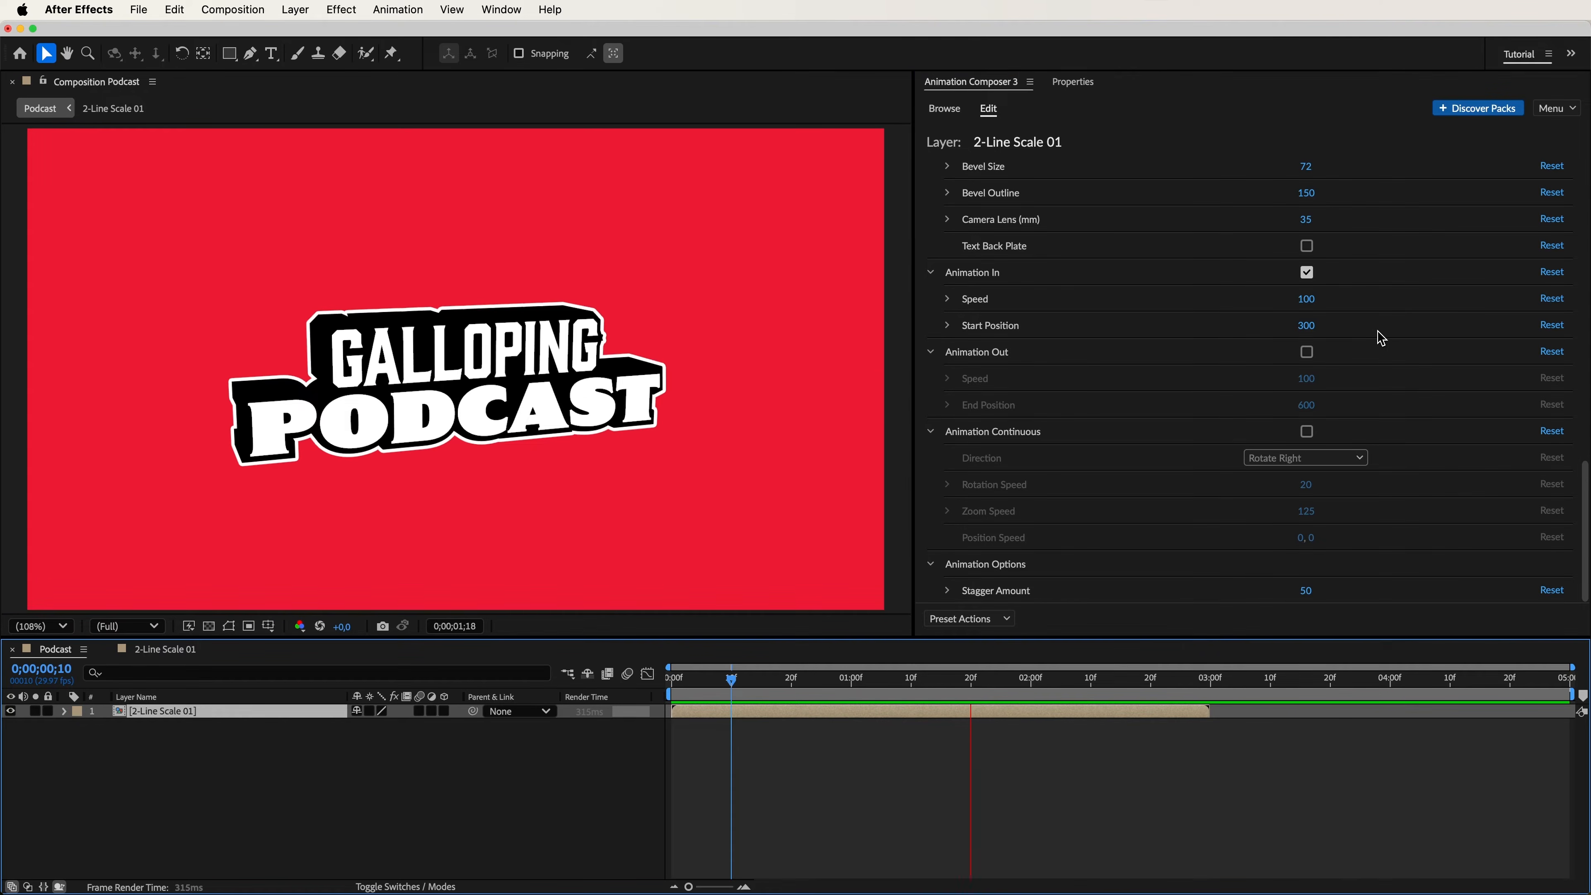
pyautogui.click(1377, 331)
# Set the title's position to 990, 532, its scale to 110 and its duration to 5 seconds.
pyautogui.moveTo(1586, 533); pyautogui.dragTo(1587, 204)
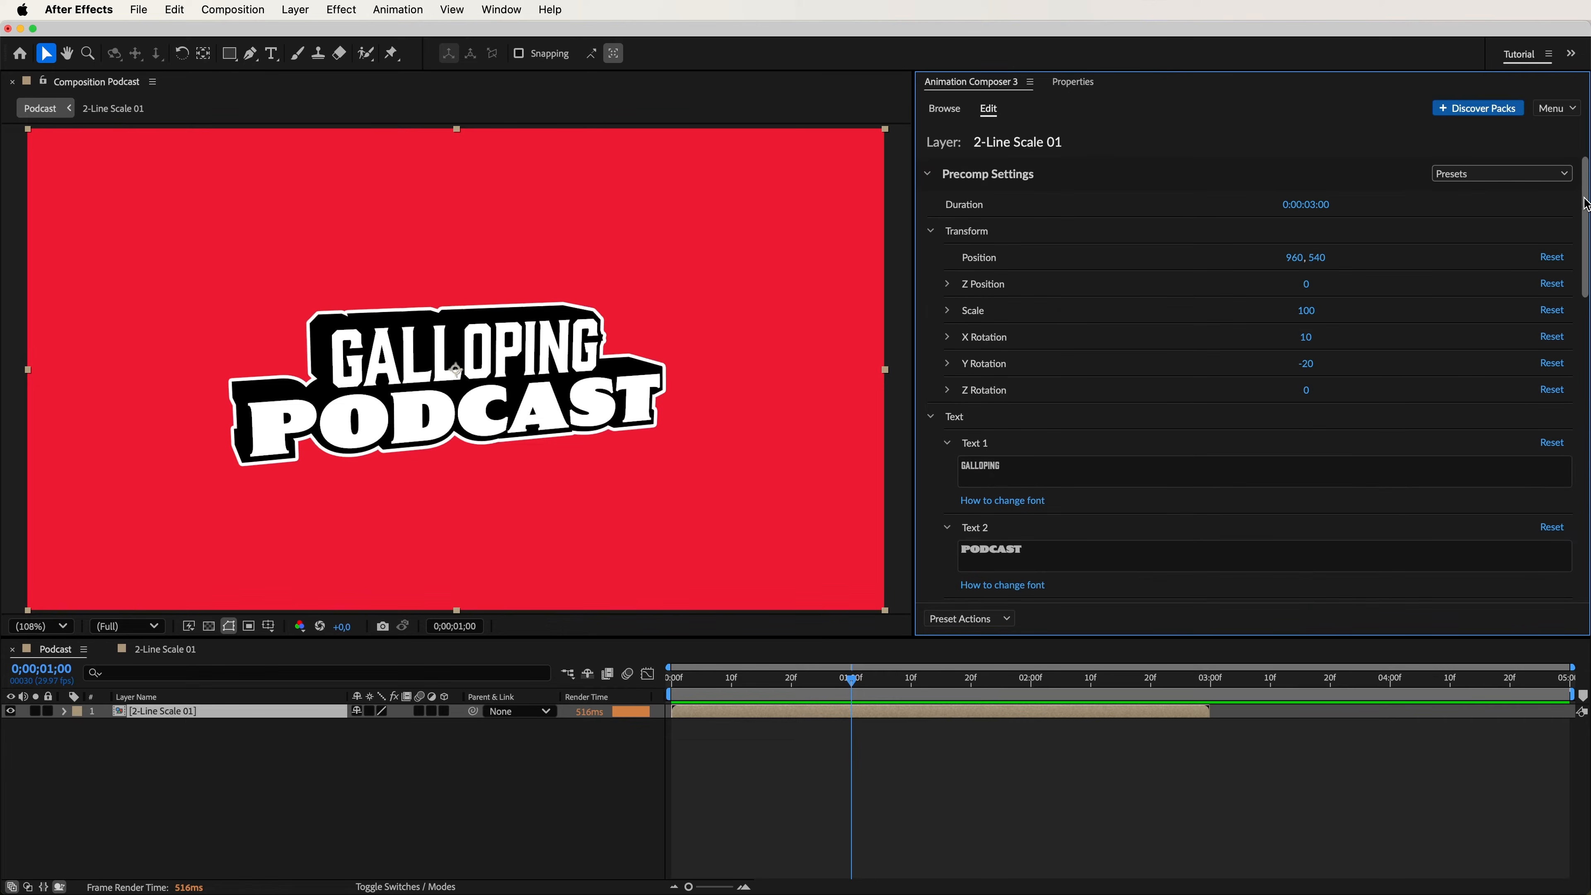
pyautogui.moveTo(1295, 269); pyautogui.dragTo(1324, 319)
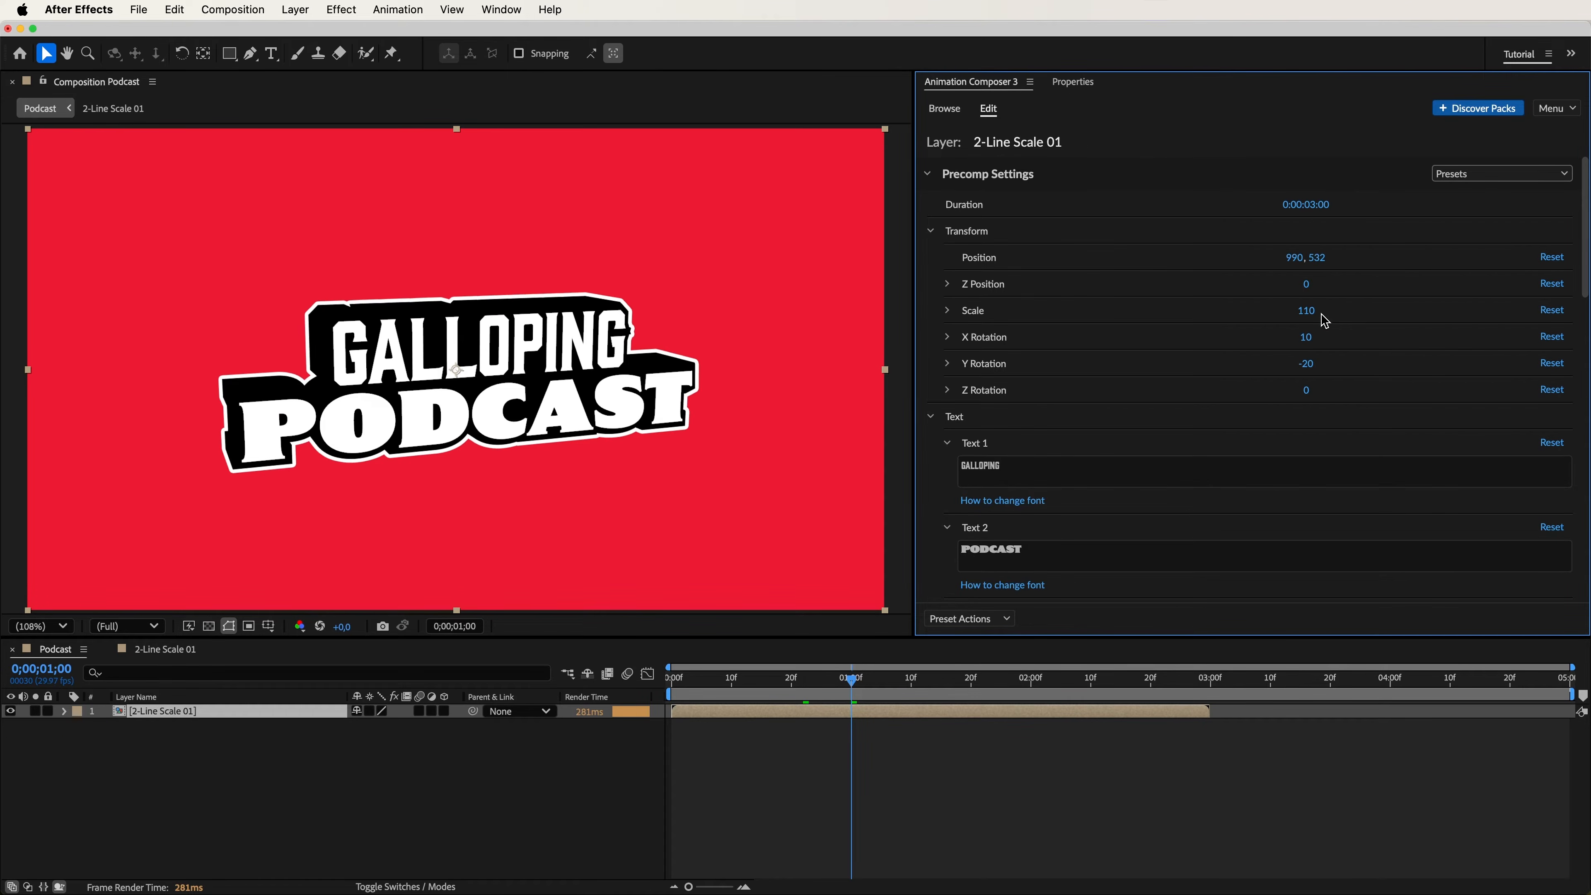
pyautogui.moveTo(1322, 217); pyautogui.dragTo(1388, 225)
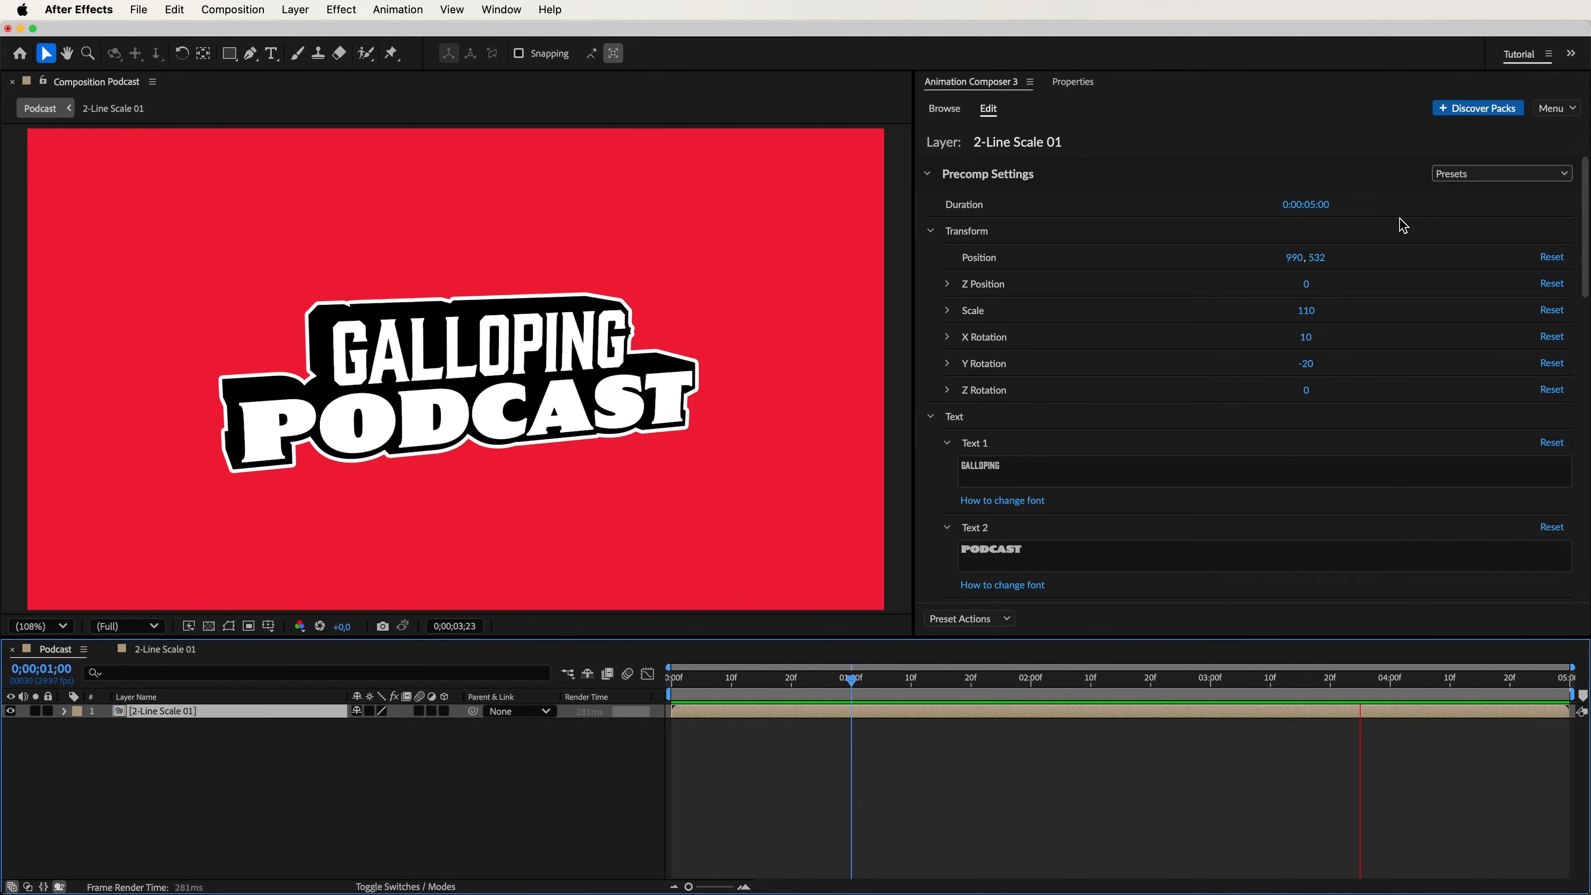
pyautogui.press('space')
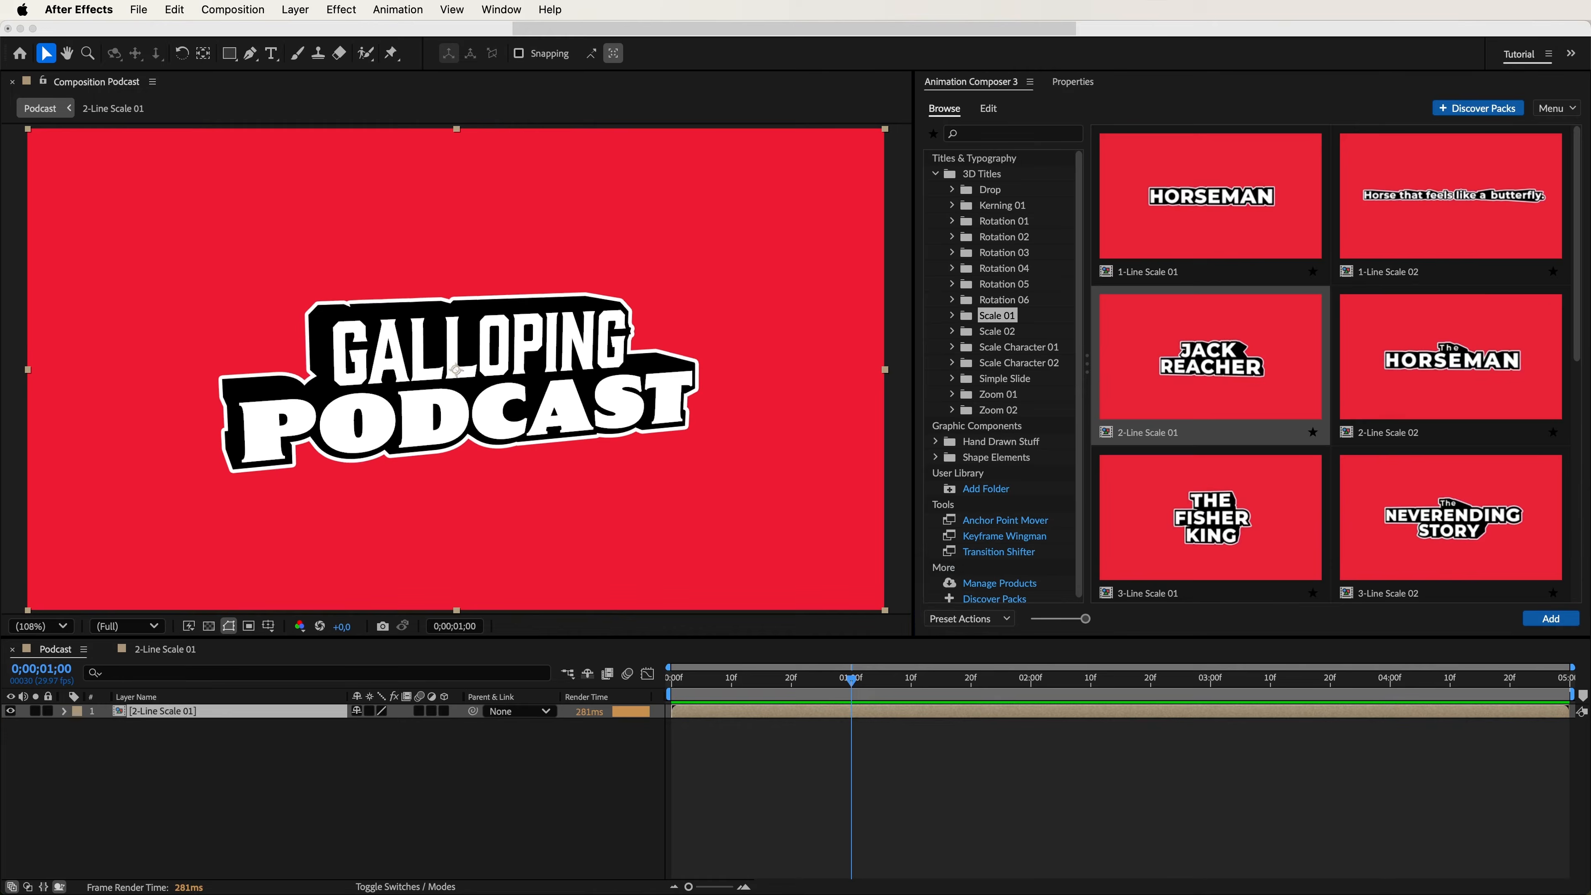
# Place the Podcast Set.mp4 footage beneath the title layer in the Podcast composition and preview them together.
pyautogui.moveTo(617, 893); pyautogui.dragTo(598, 463)
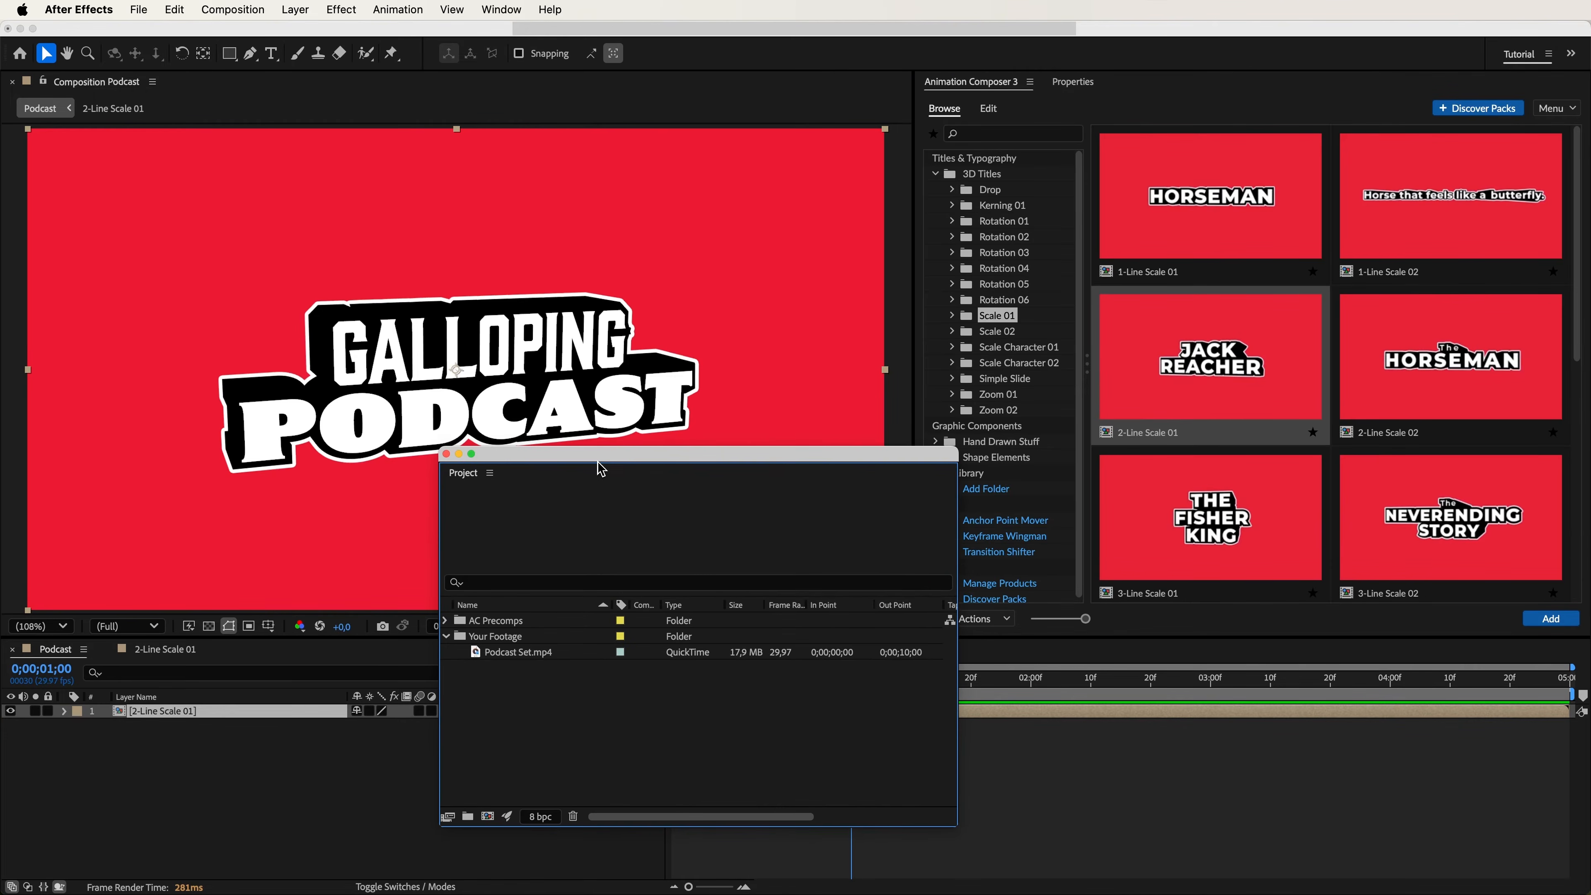
pyautogui.moveTo(543, 654); pyautogui.dragTo(355, 727)
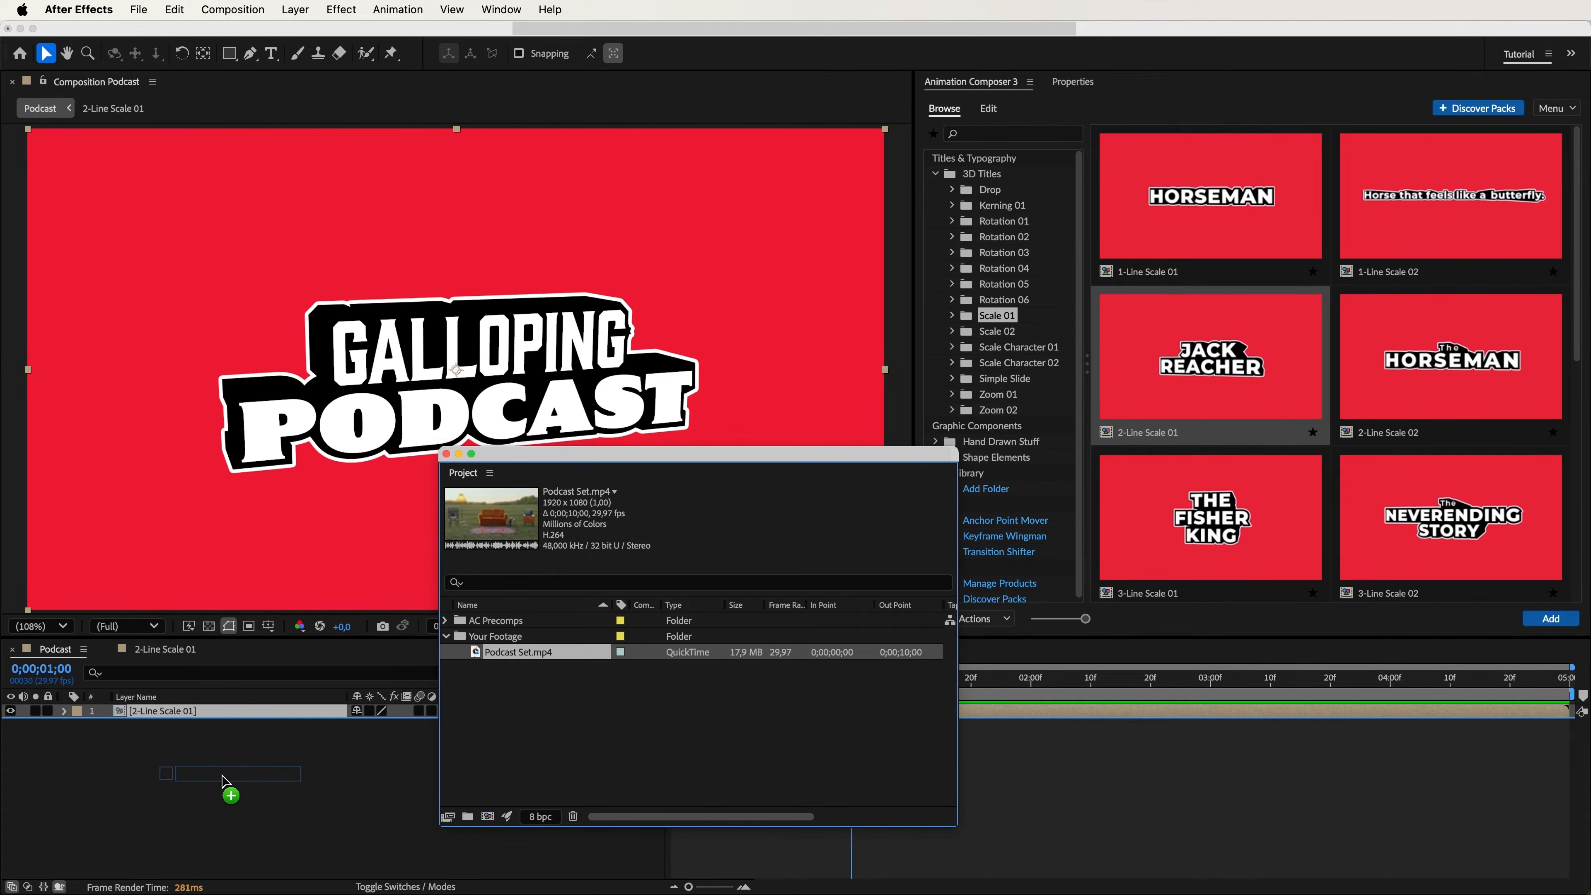
pyautogui.moveTo(225, 780); pyautogui.dragTo(225, 780)
pyautogui.moveTo(712, 456); pyautogui.dragTo(678, 894)
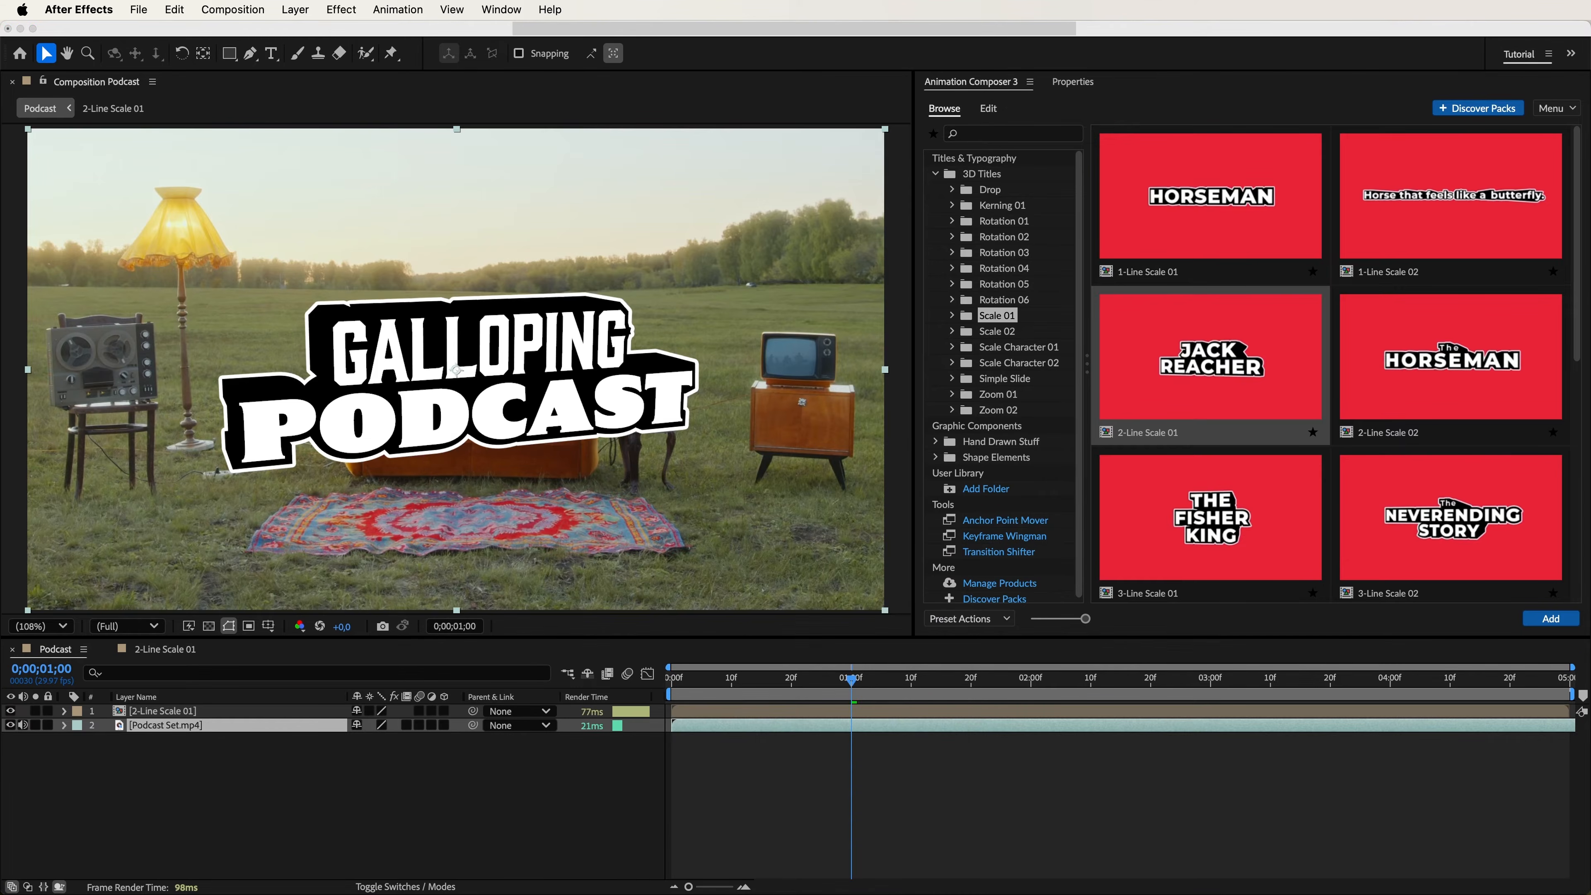
pyautogui.click(255, 713)
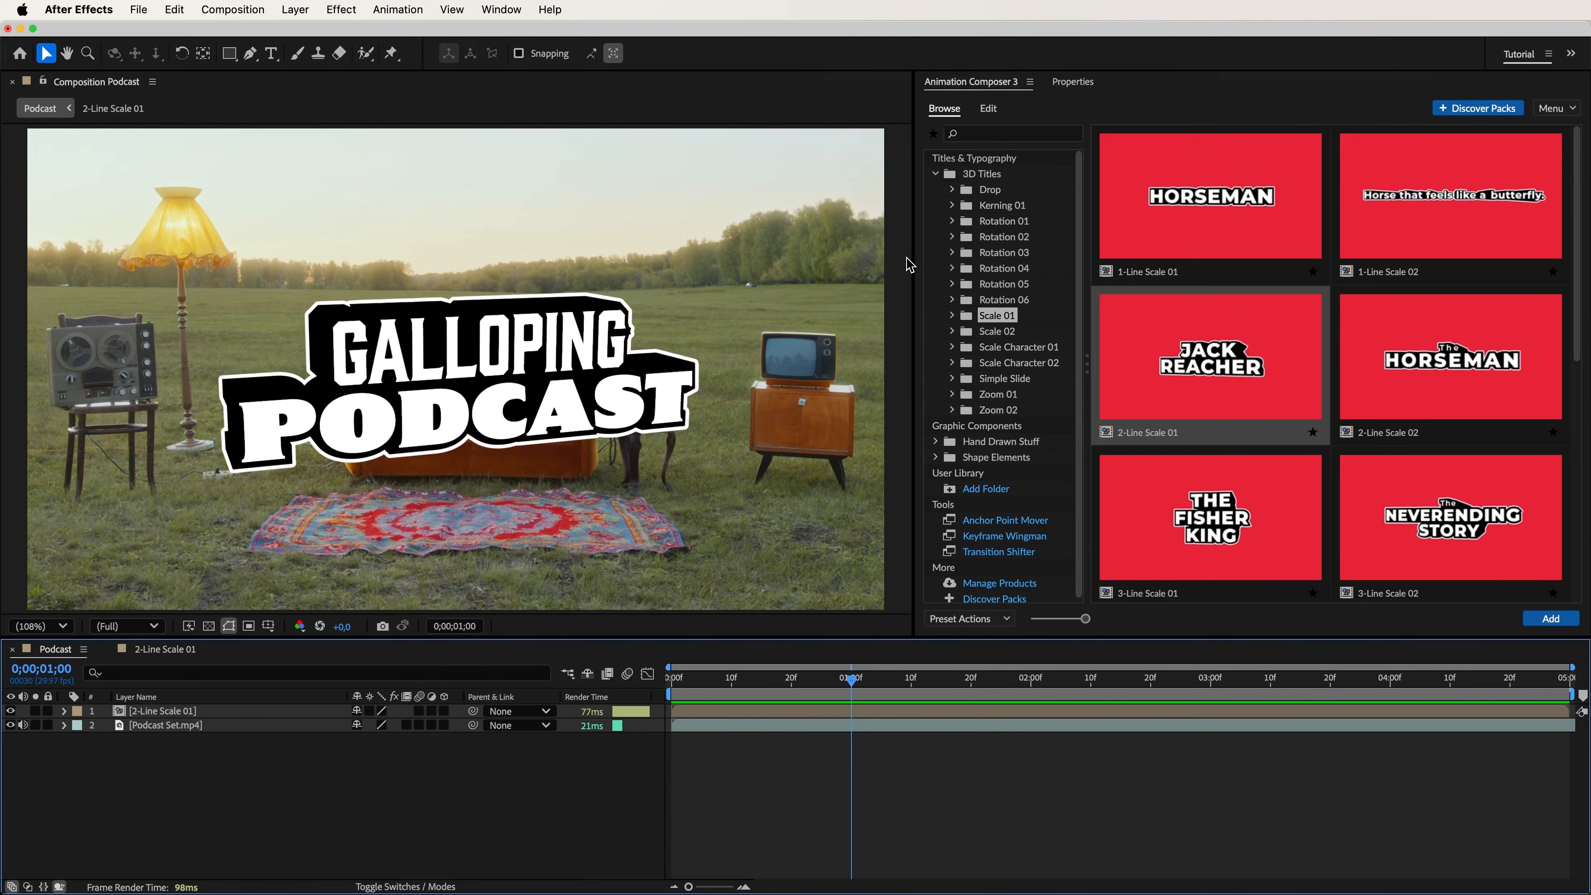
# Find the Burst 21 hand-drawn graphic in the preset library and add it to the Podcast composition.
pyautogui.click(997, 138)
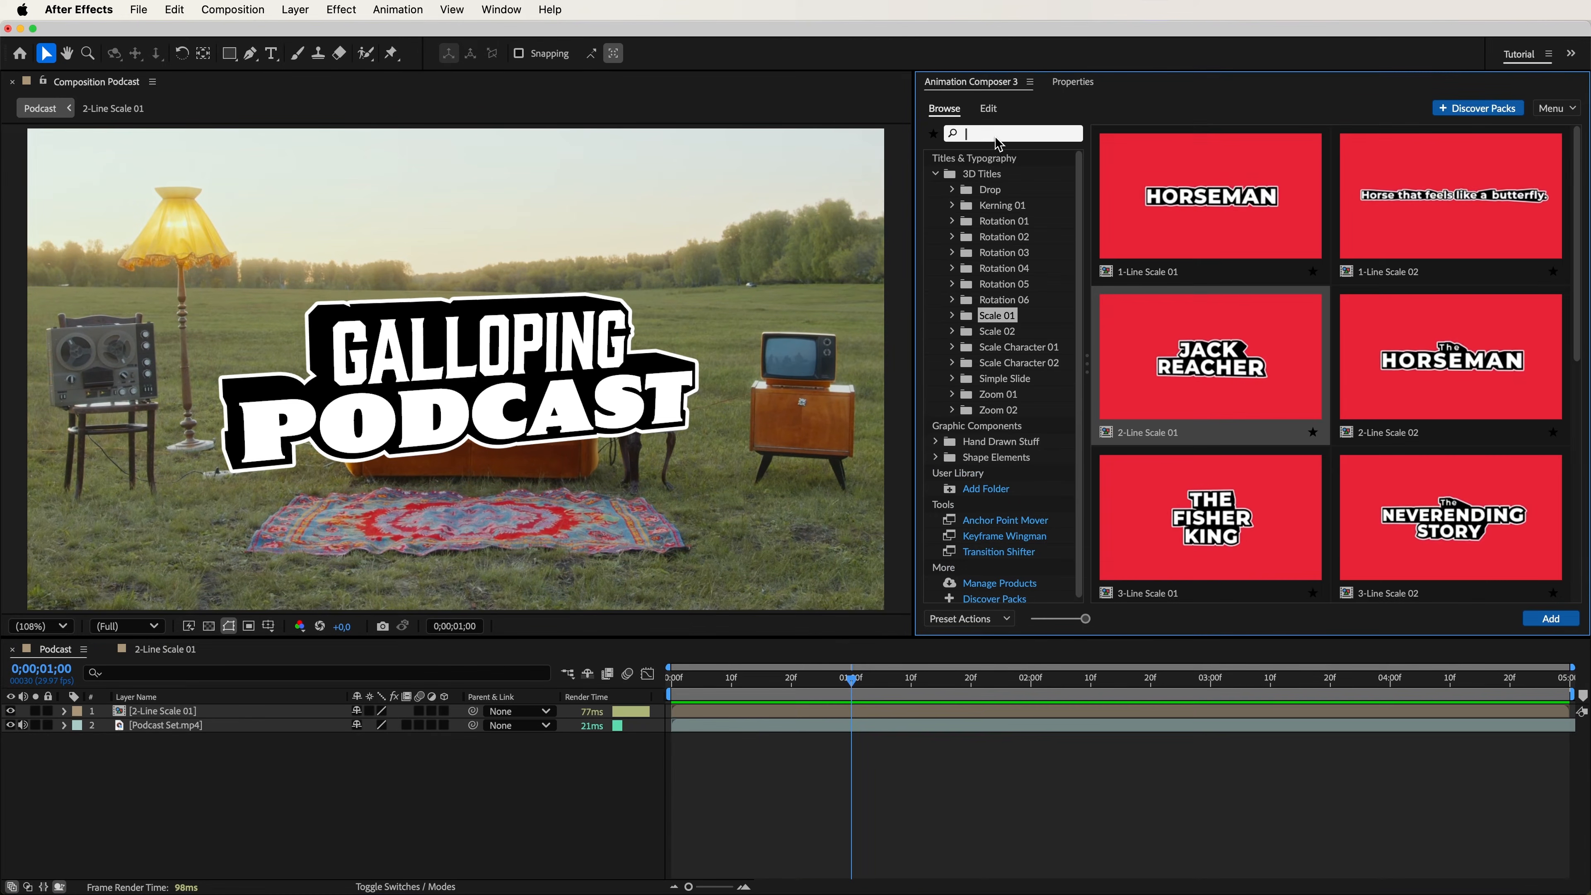
pyautogui.write('Burst')
pyautogui.moveTo(1576, 247); pyautogui.dragTo(1580, 579)
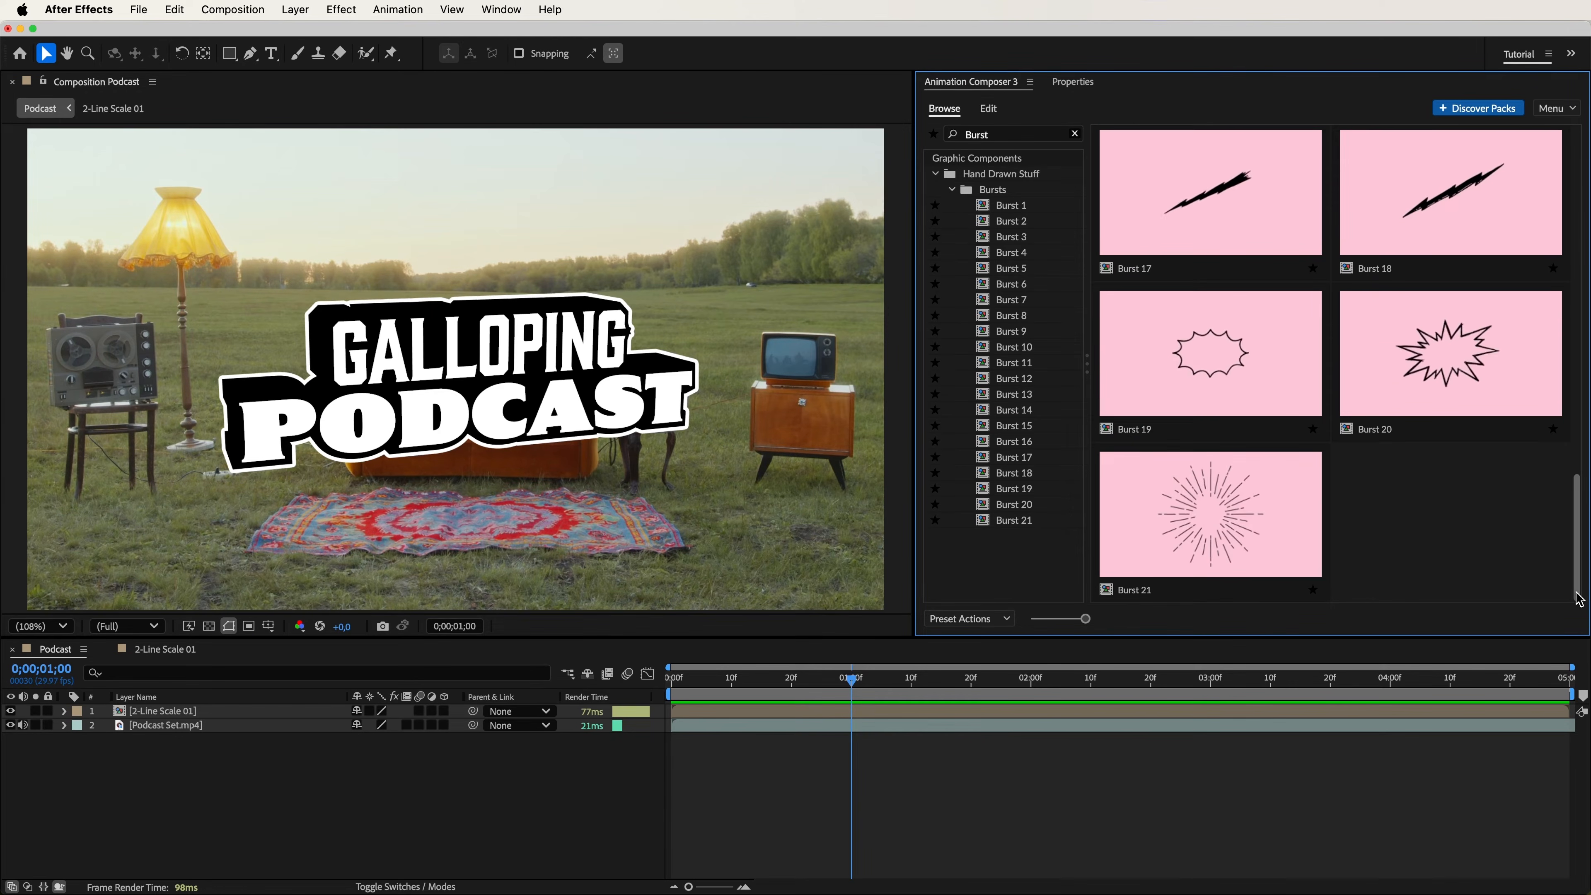
pyautogui.click(1209, 519)
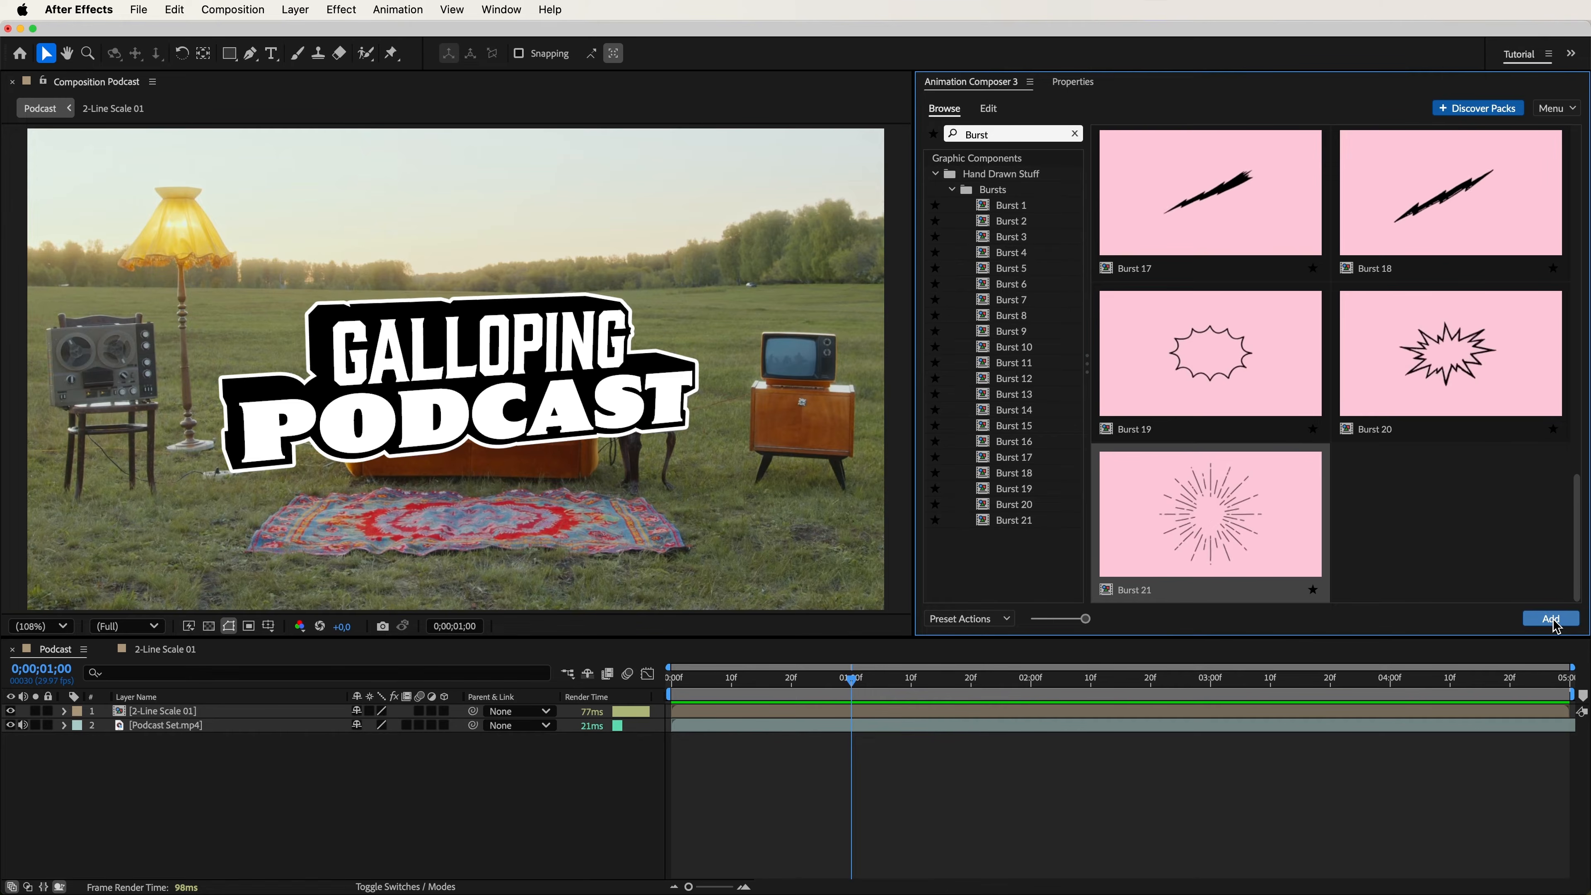
pyautogui.click(1550, 619)
# Start Burst 21 at frame 10 beneath the title layer, with Animation Out disabled and a duration of 0;00;04;10.
pyautogui.moveTo(880, 717); pyautogui.dragTo(758, 717)
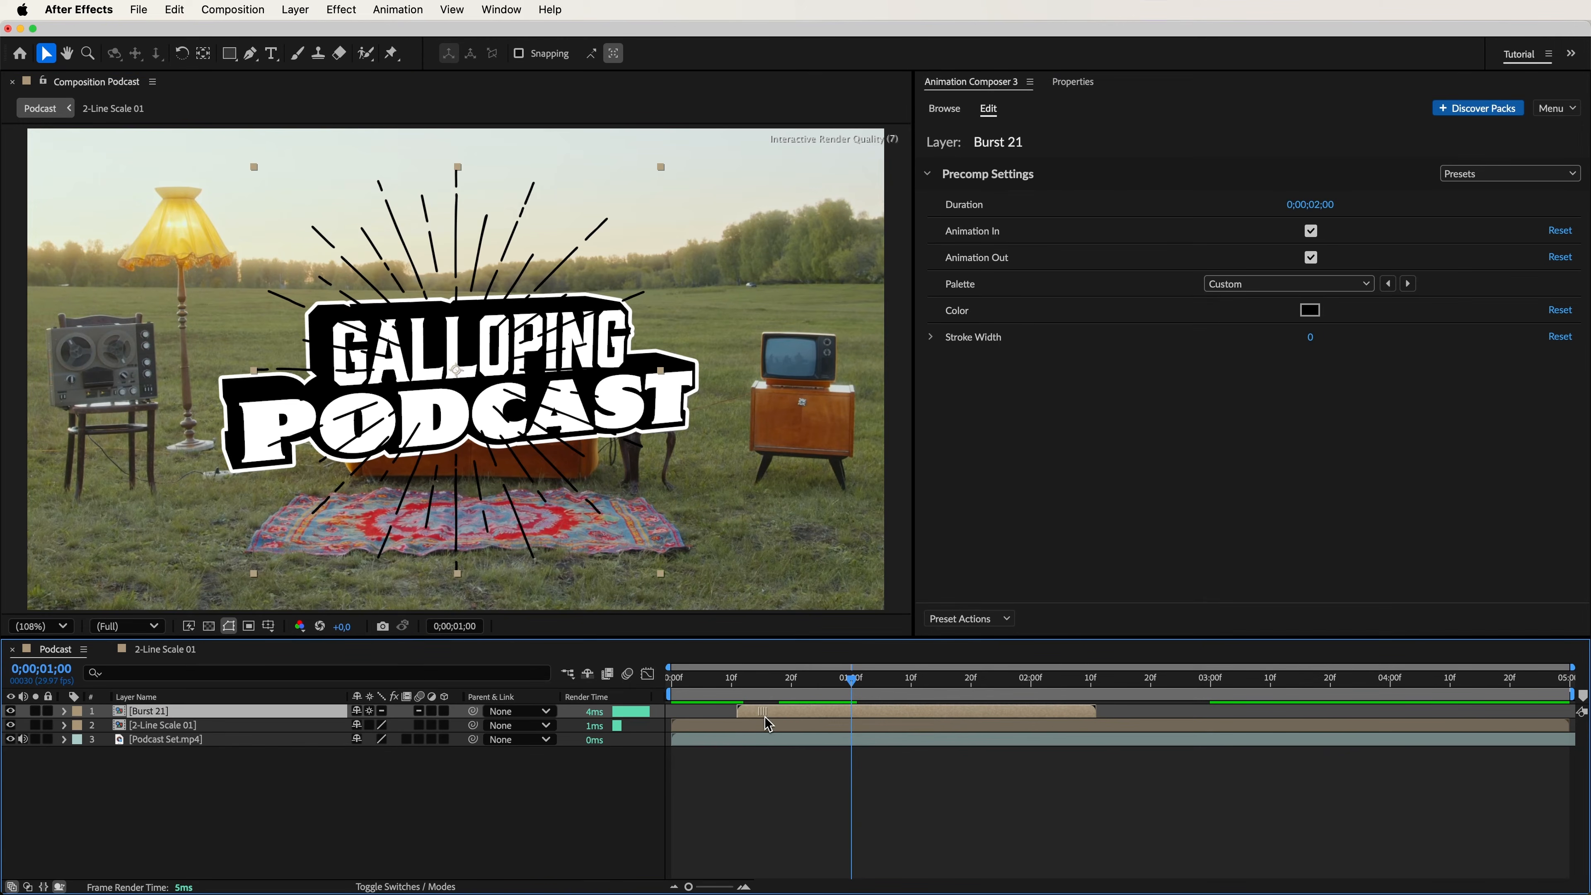
pyautogui.moveTo(178, 721); pyautogui.dragTo(172, 735)
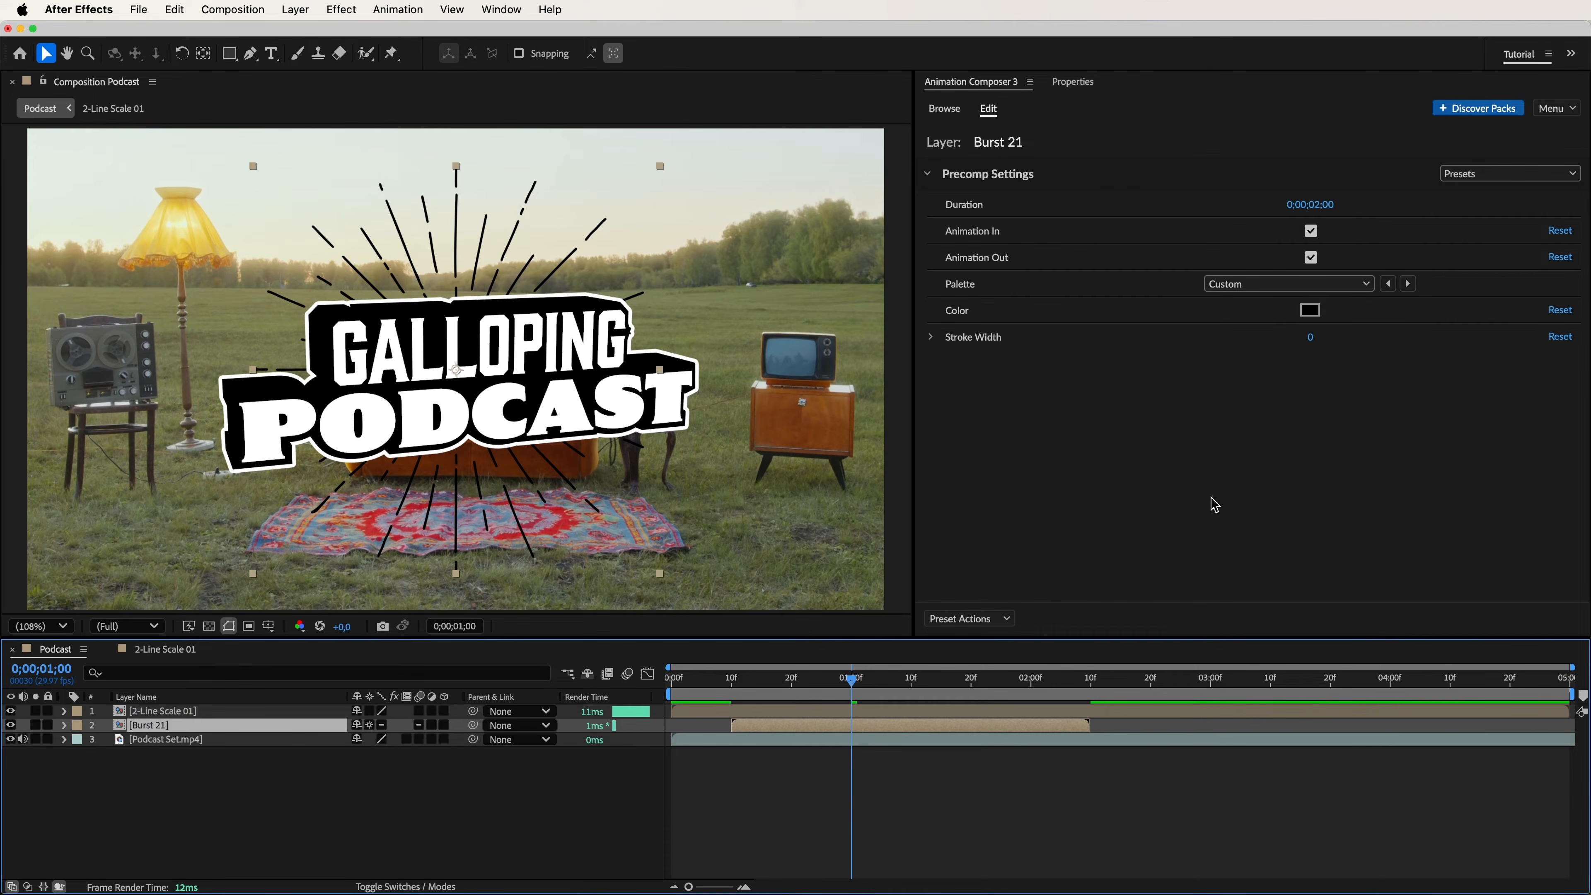
pyautogui.click(1310, 258)
pyautogui.moveTo(1299, 215); pyautogui.dragTo(1360, 212)
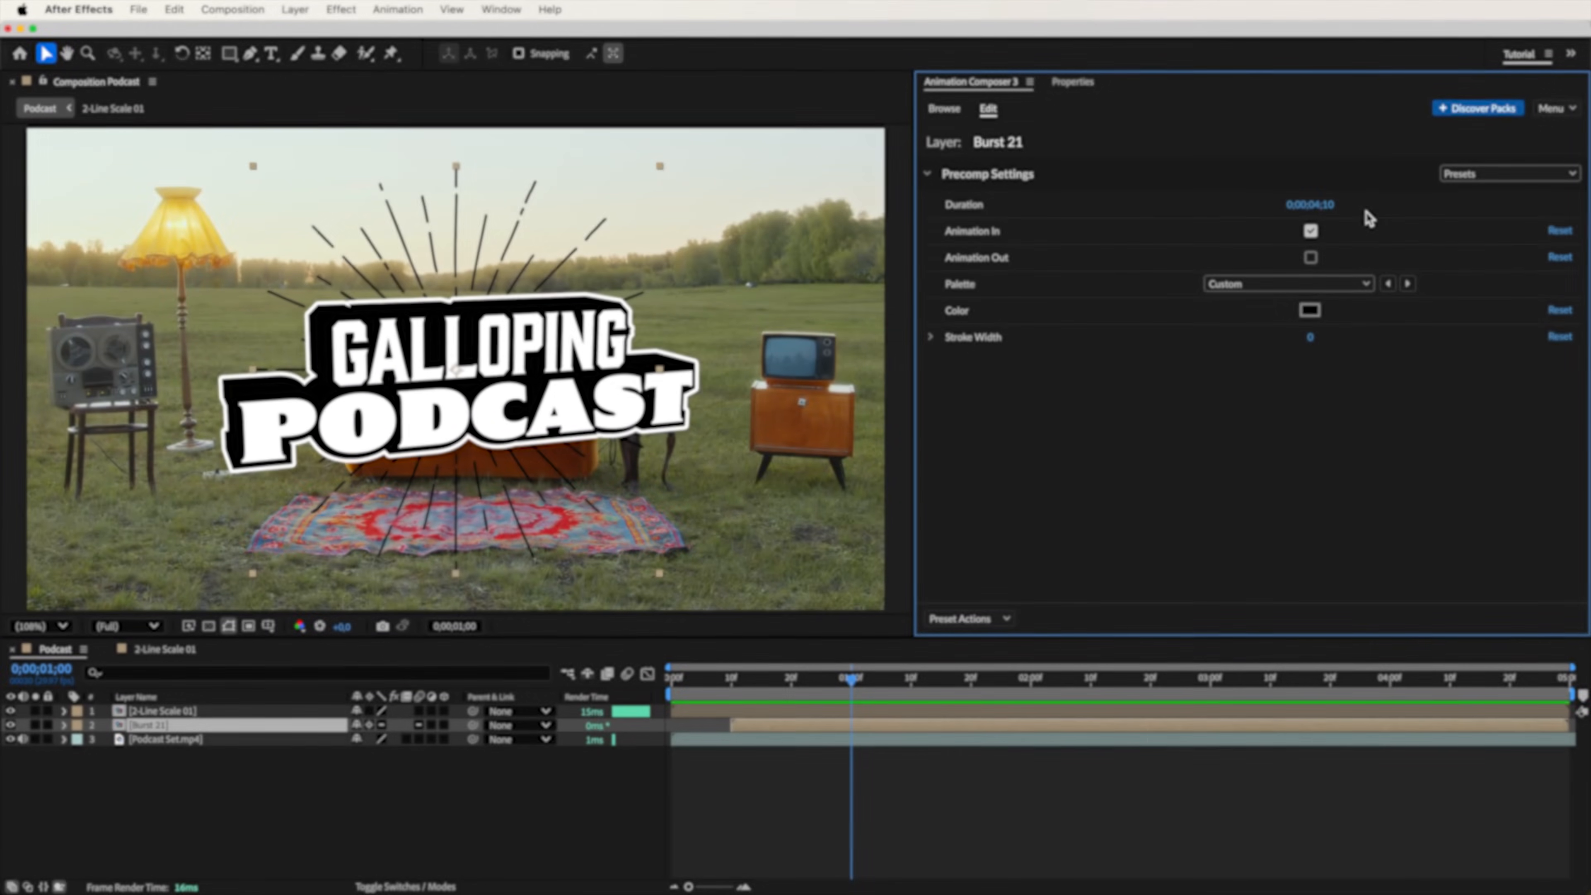
# Add the UFO 2 preset at the 1-second mark, place it above the title layer and preview it.
pyautogui.click(944, 109)
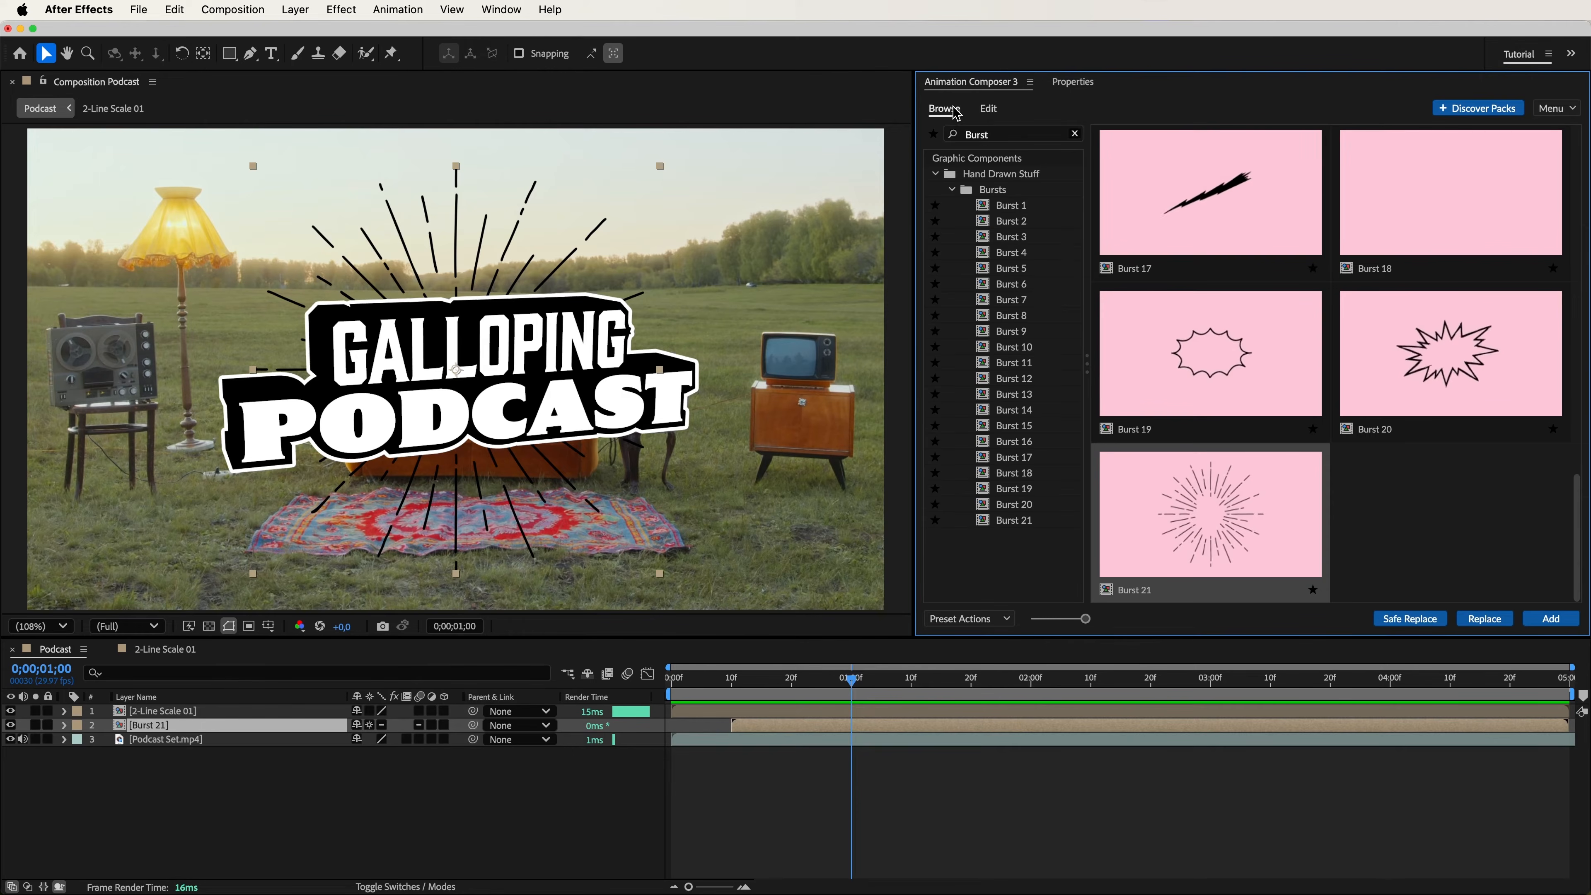
pyautogui.doubleClick(963, 135)
pyautogui.write('UFO')
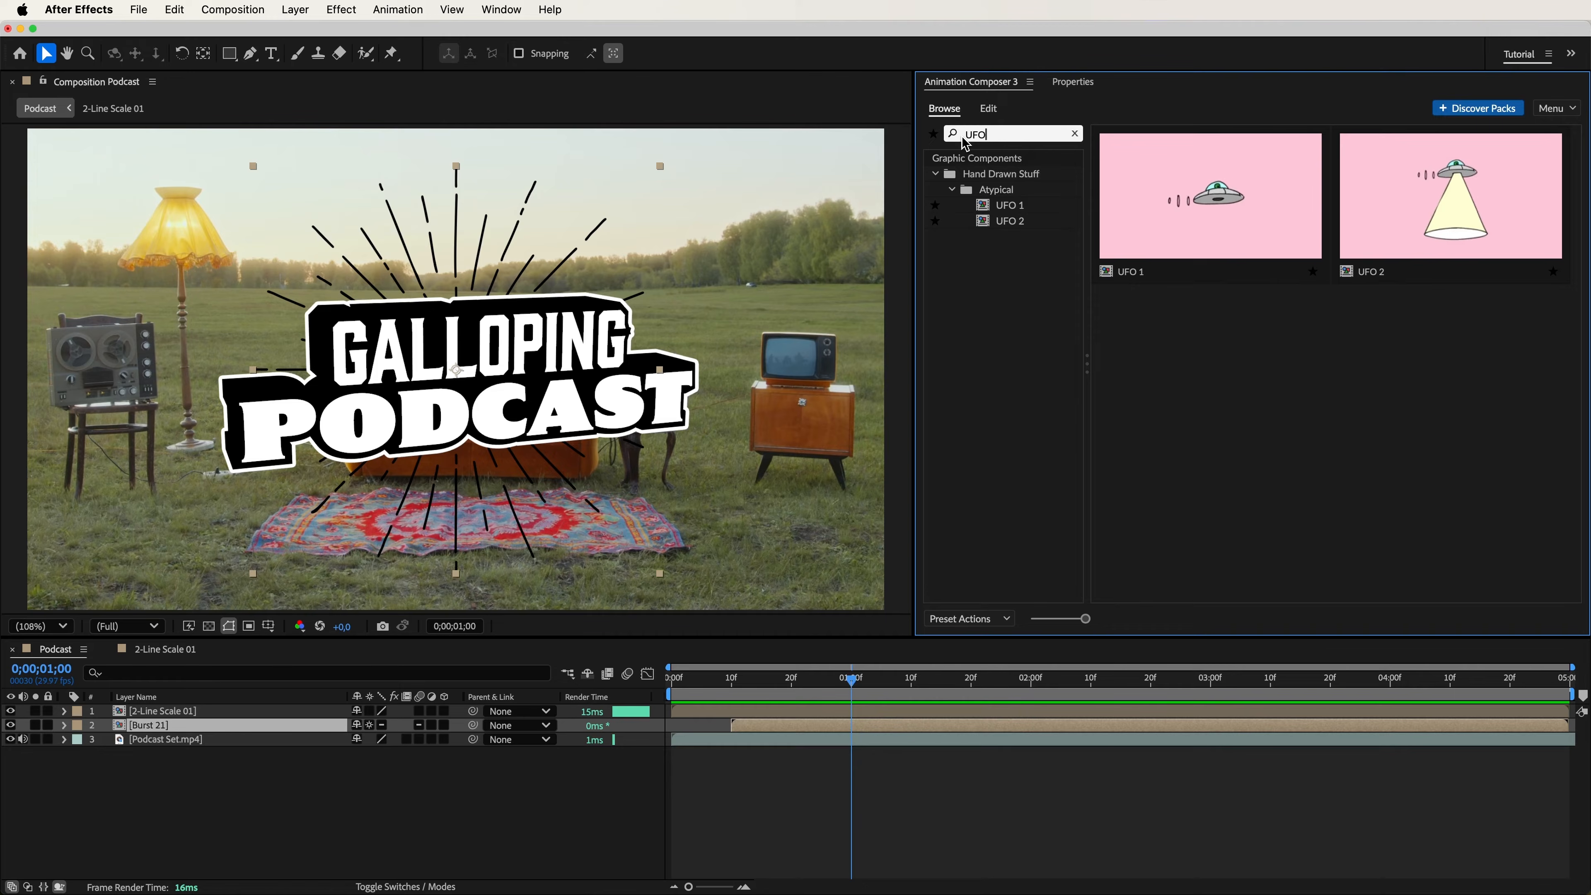
pyautogui.click(1481, 215)
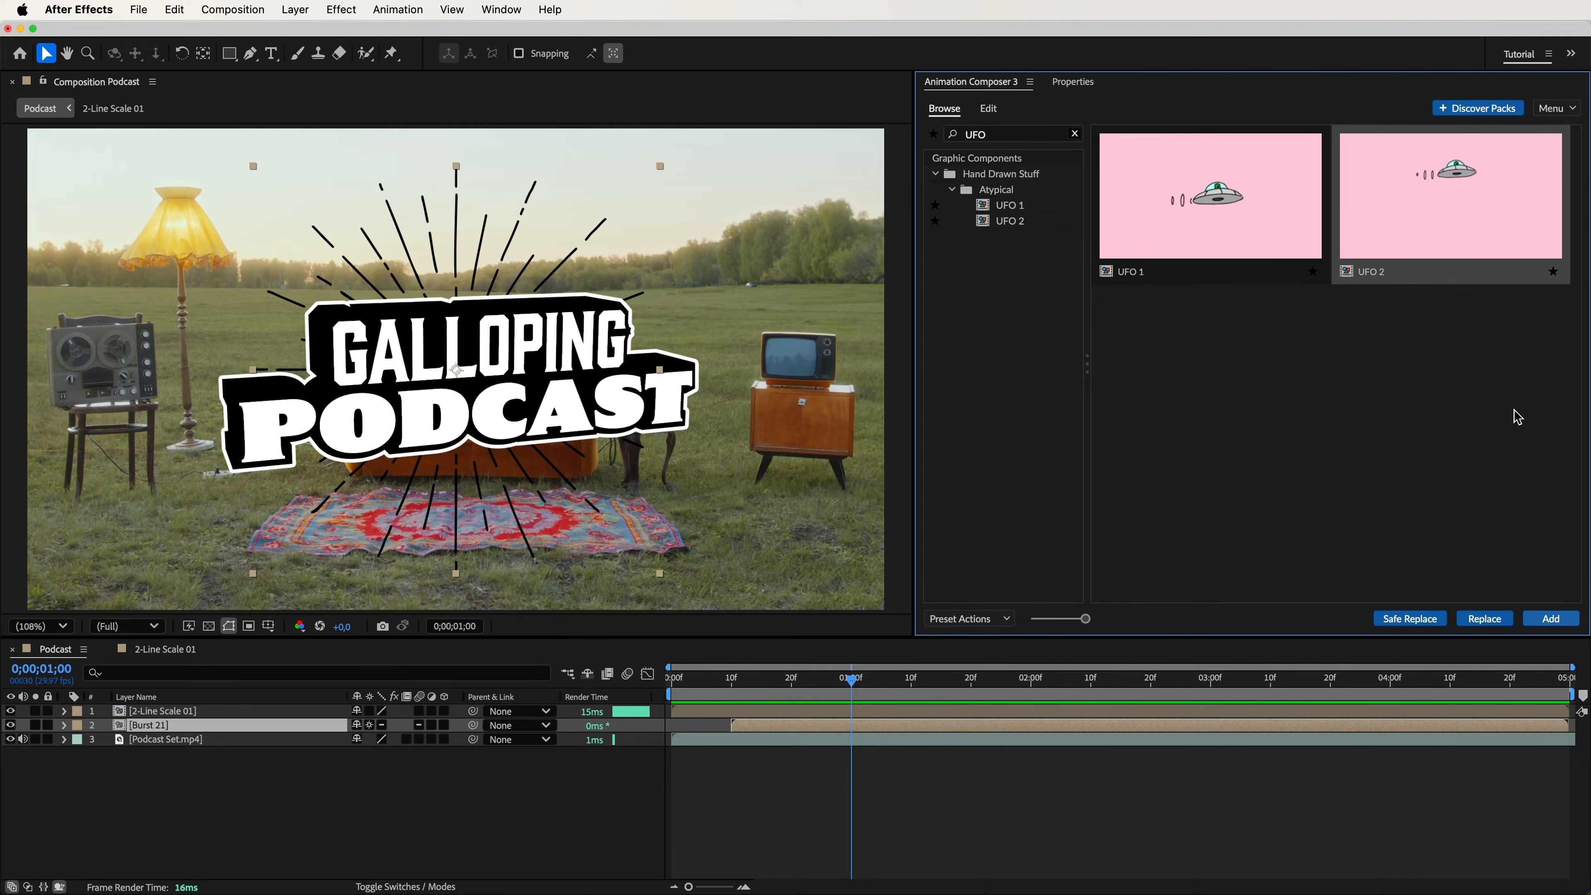
pyautogui.click(1553, 622)
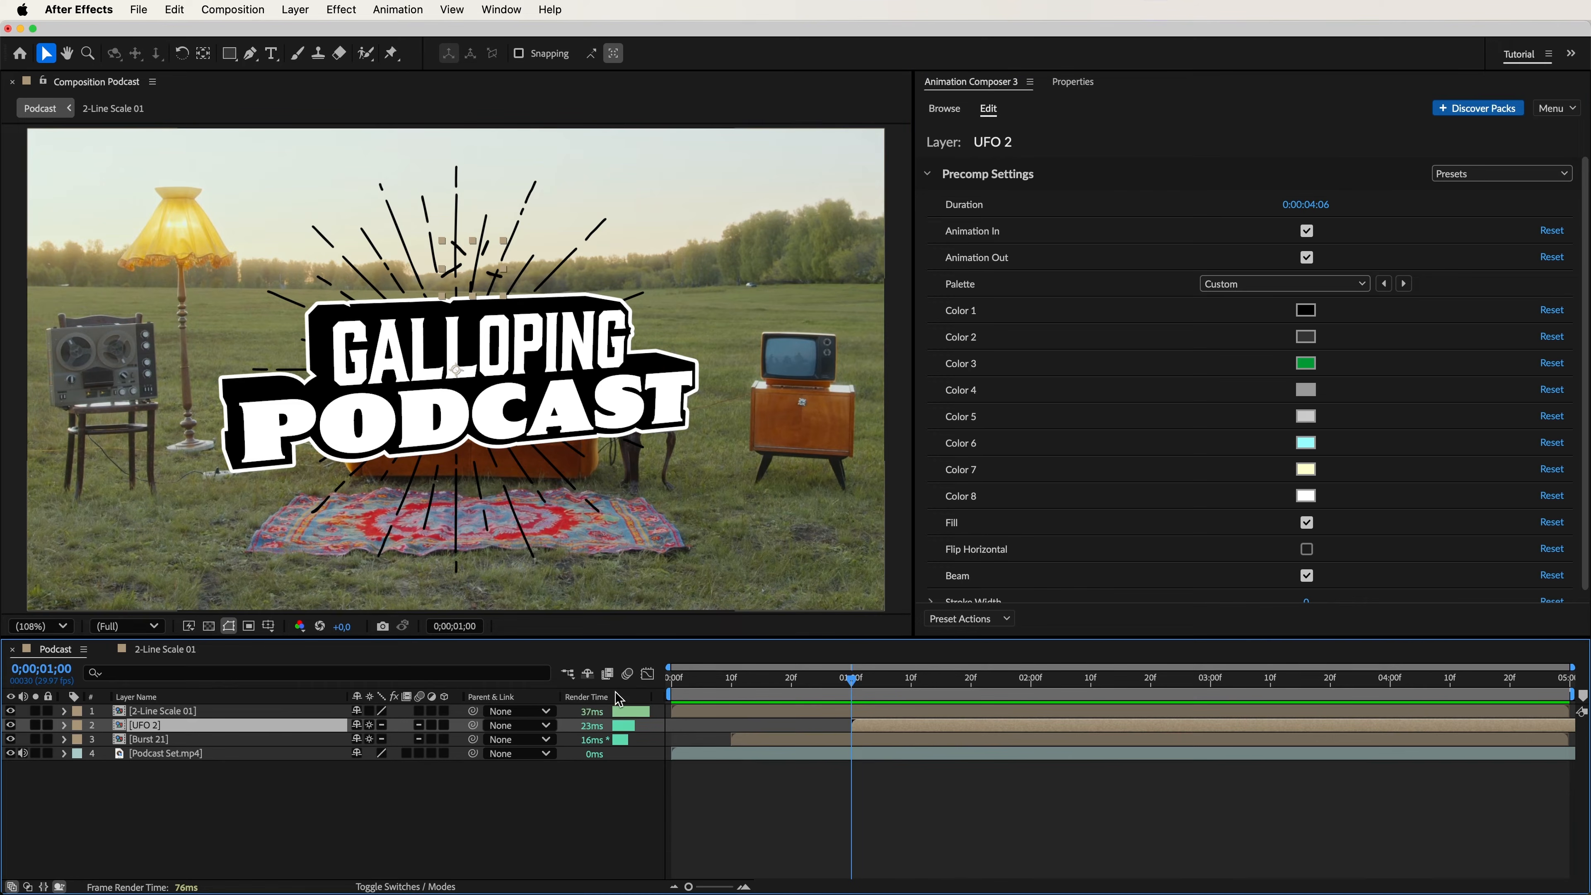
pyautogui.moveTo(253, 734); pyautogui.dragTo(253, 716)
pyautogui.press('space')
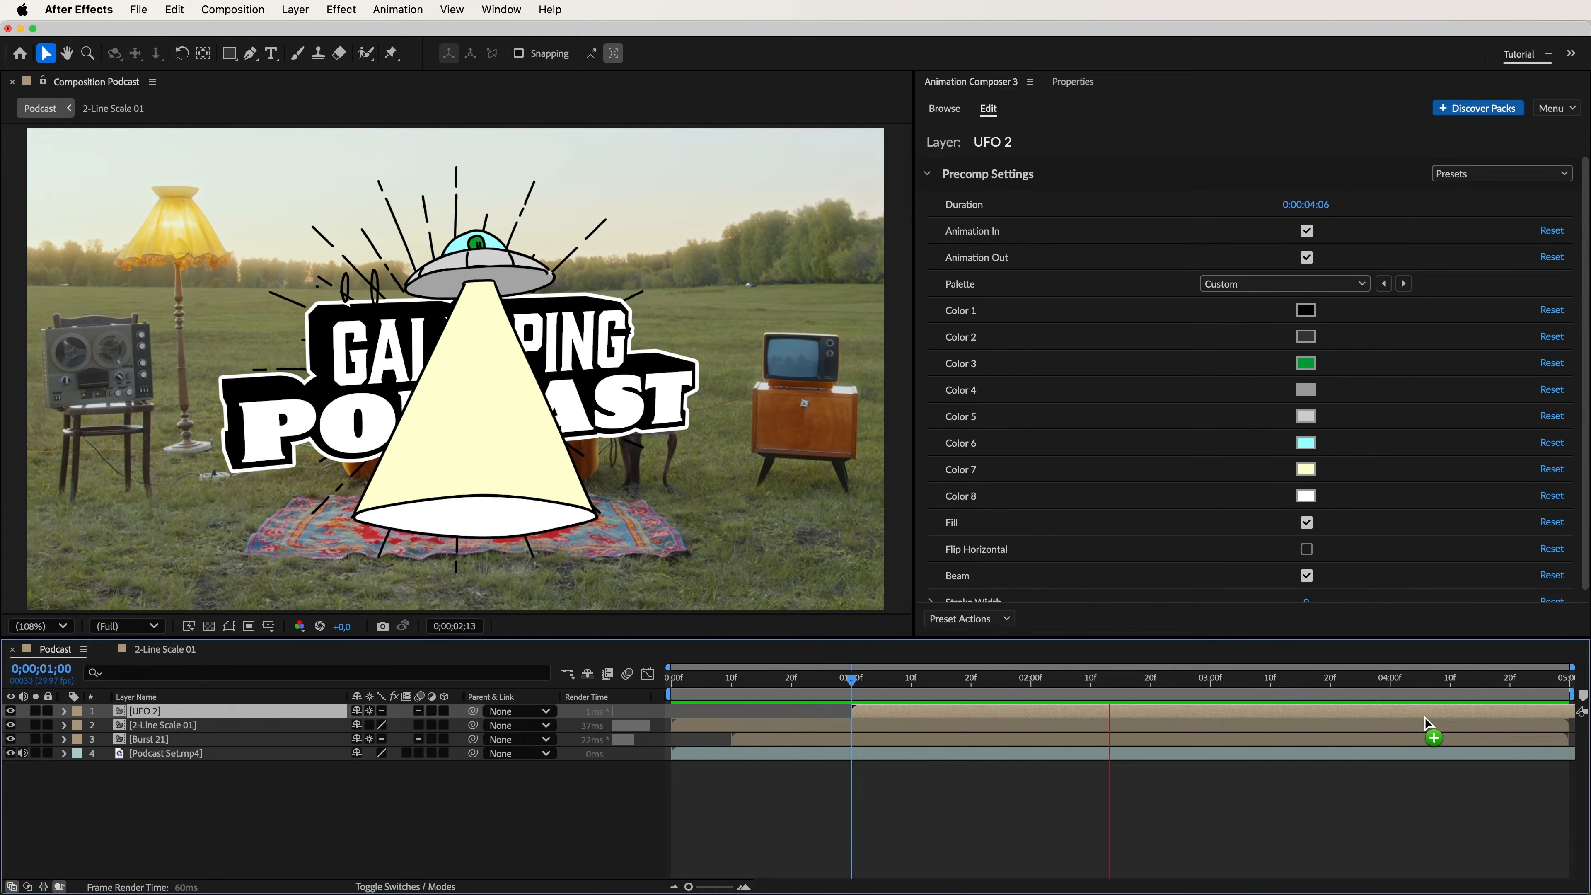
pyautogui.press('space')
# Add the Running Hand 2 preset above the UFO layer, starting at 1 second, and preview it.
pyautogui.click(945, 110)
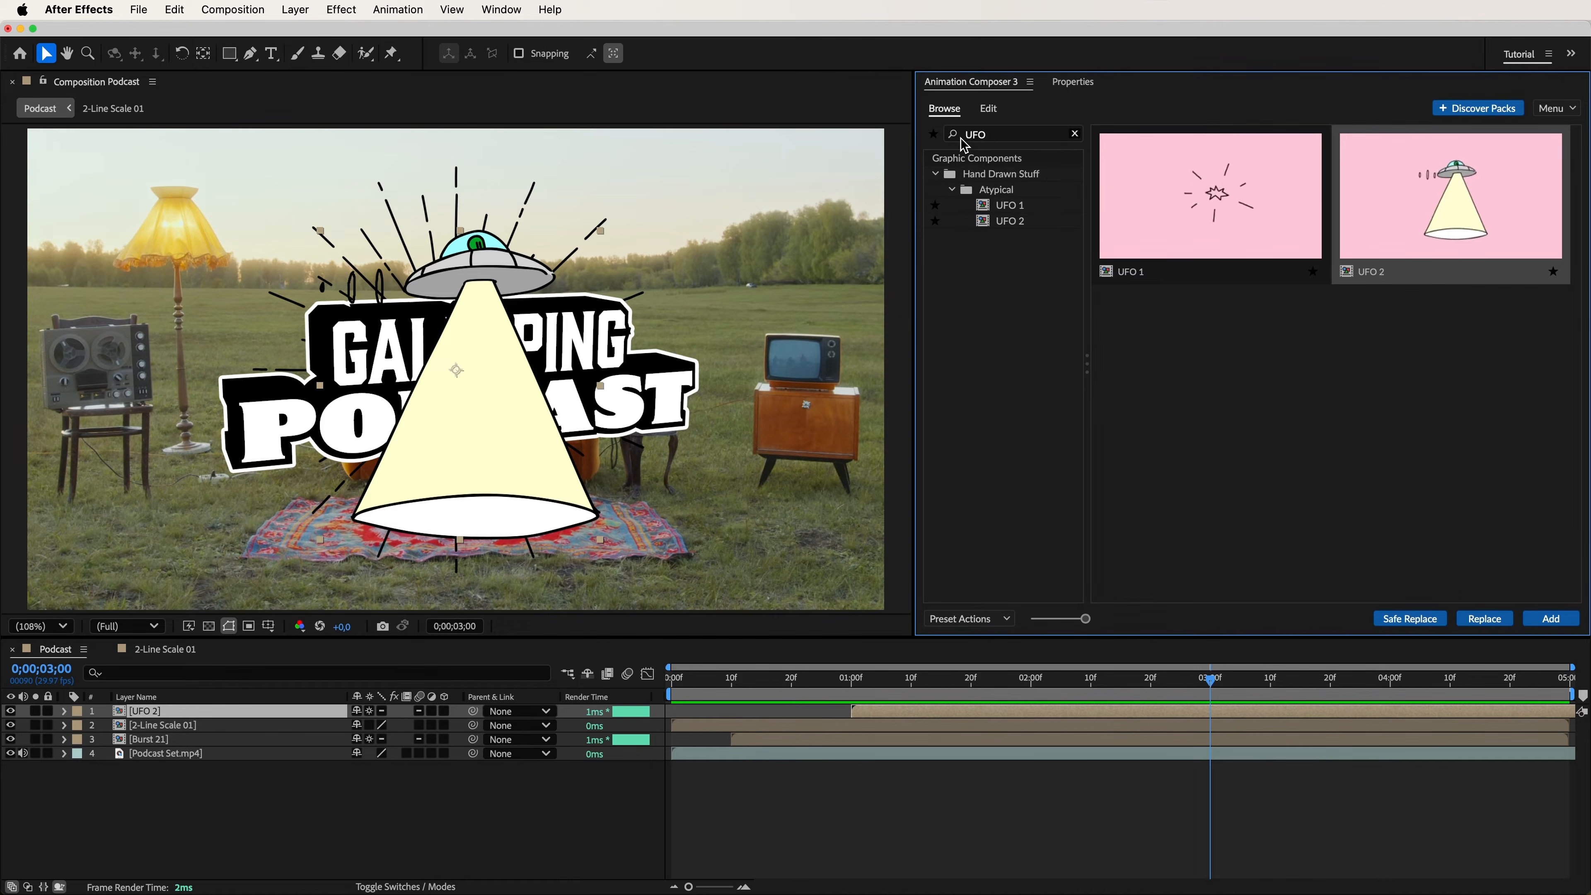
pyautogui.click(999, 139)
pyautogui.write('Running hand')
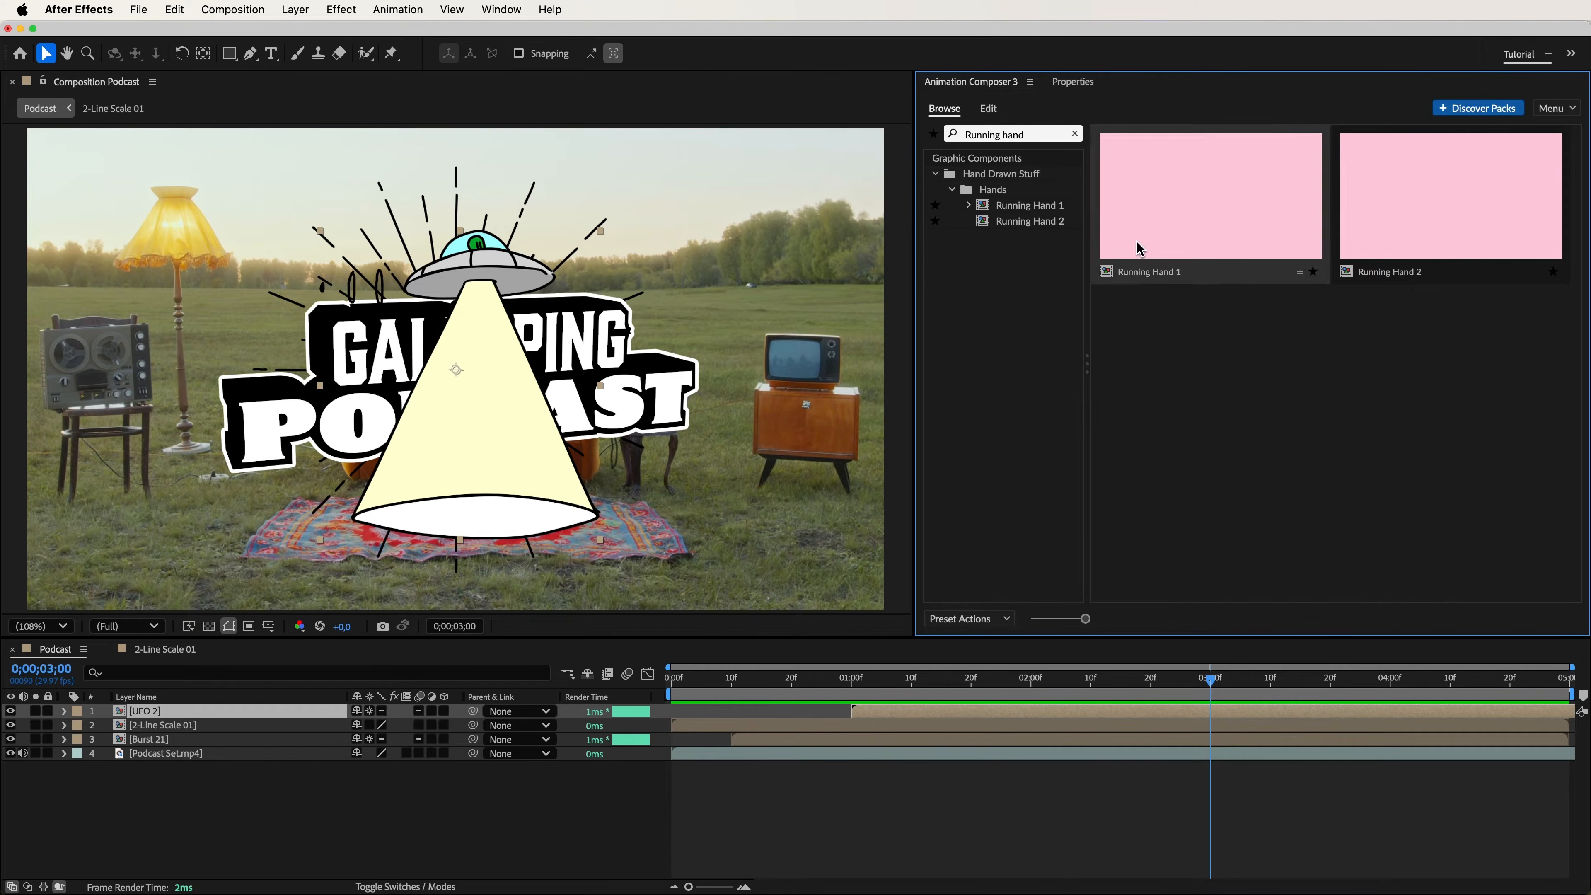
pyautogui.click(1396, 232)
pyautogui.click(1550, 618)
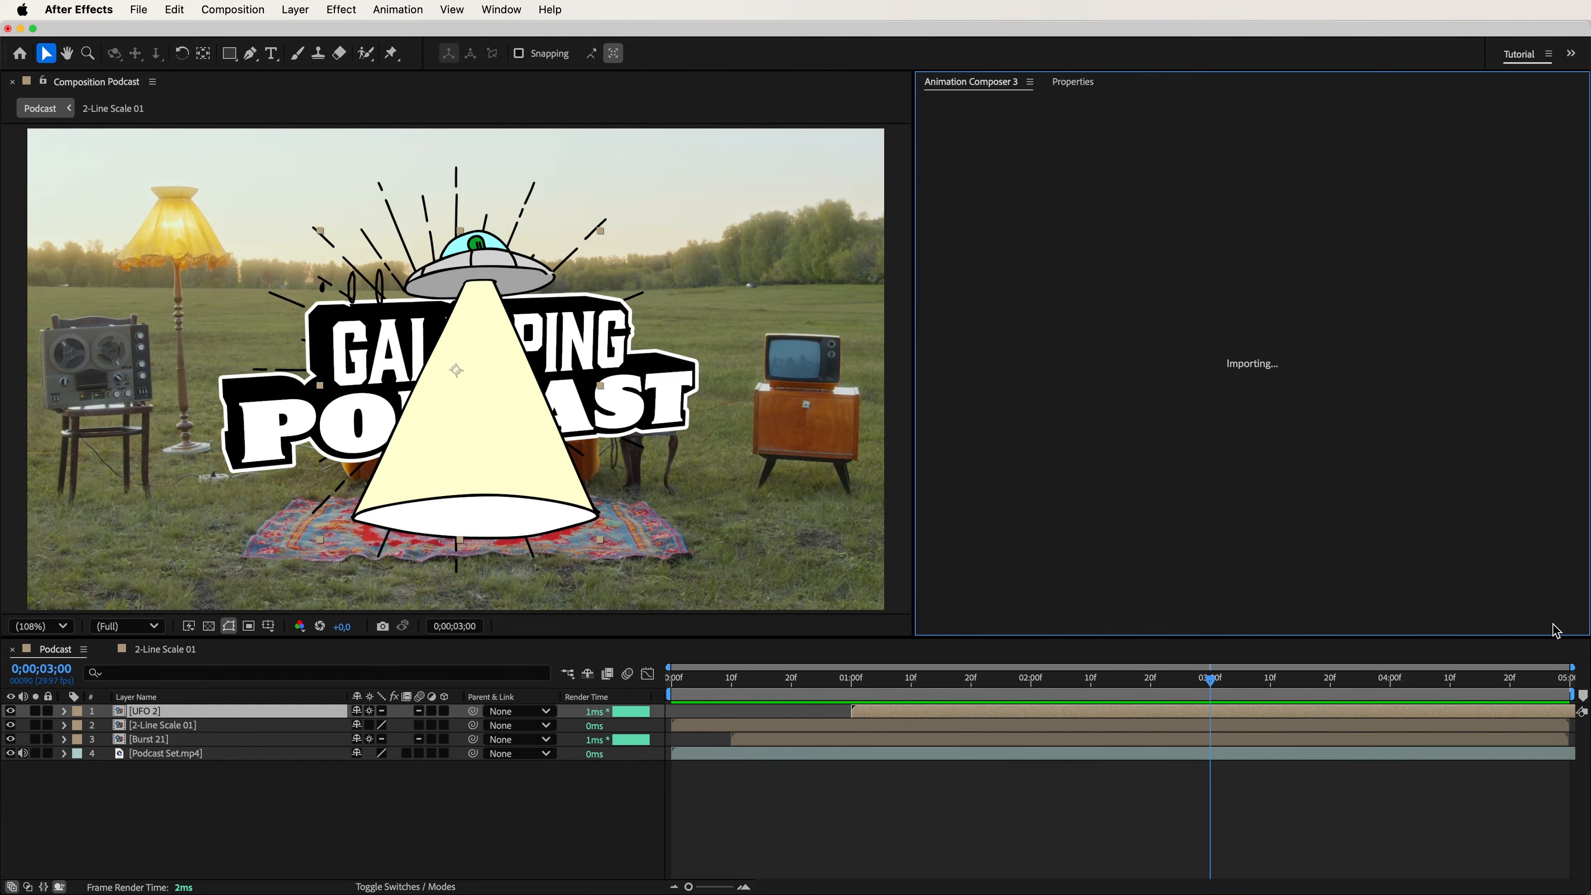
pyautogui.moveTo(1502, 709); pyautogui.dragTo(1135, 723)
pyautogui.press('space')
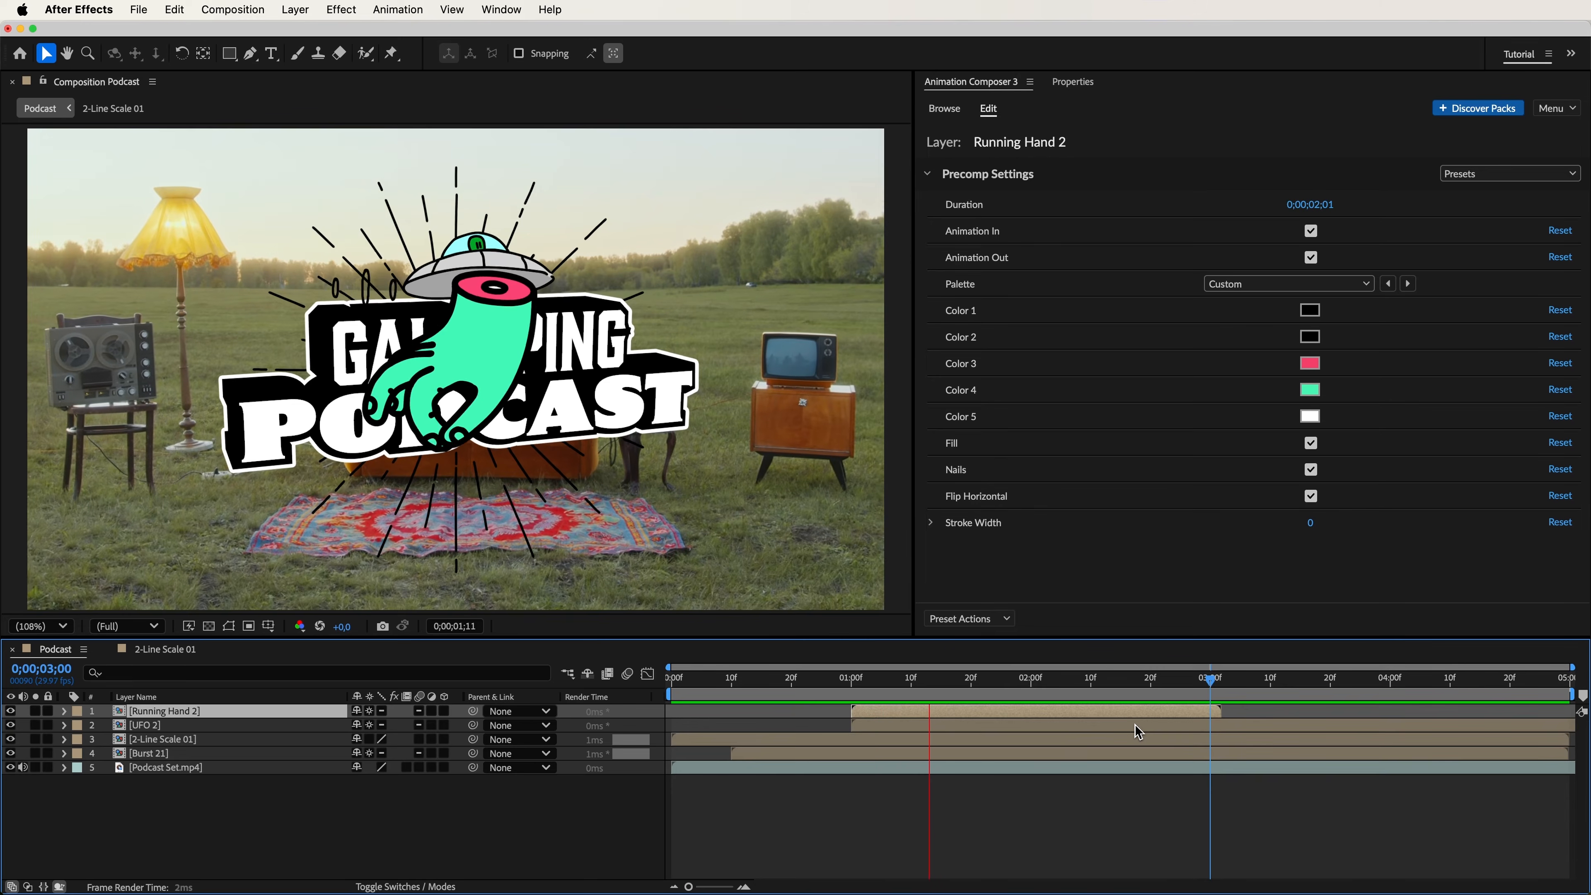
pyautogui.press('space')
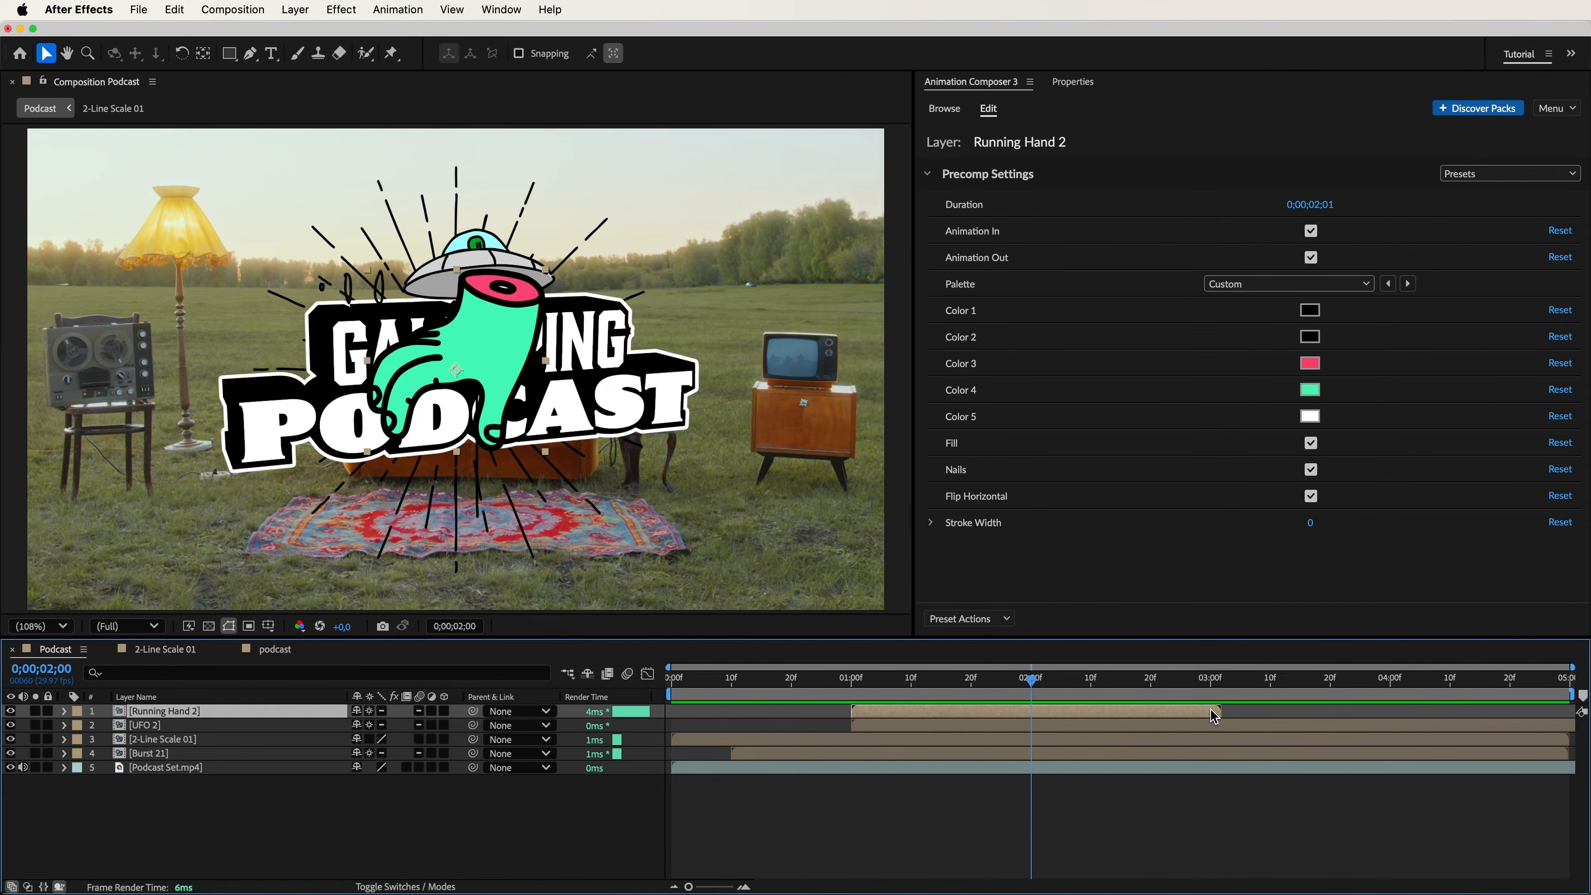
# Paste the prepared animated UFO 2 and Running Hand 2 layers, delete the two original versions, and preview the composition.
pyautogui.press('super+v')
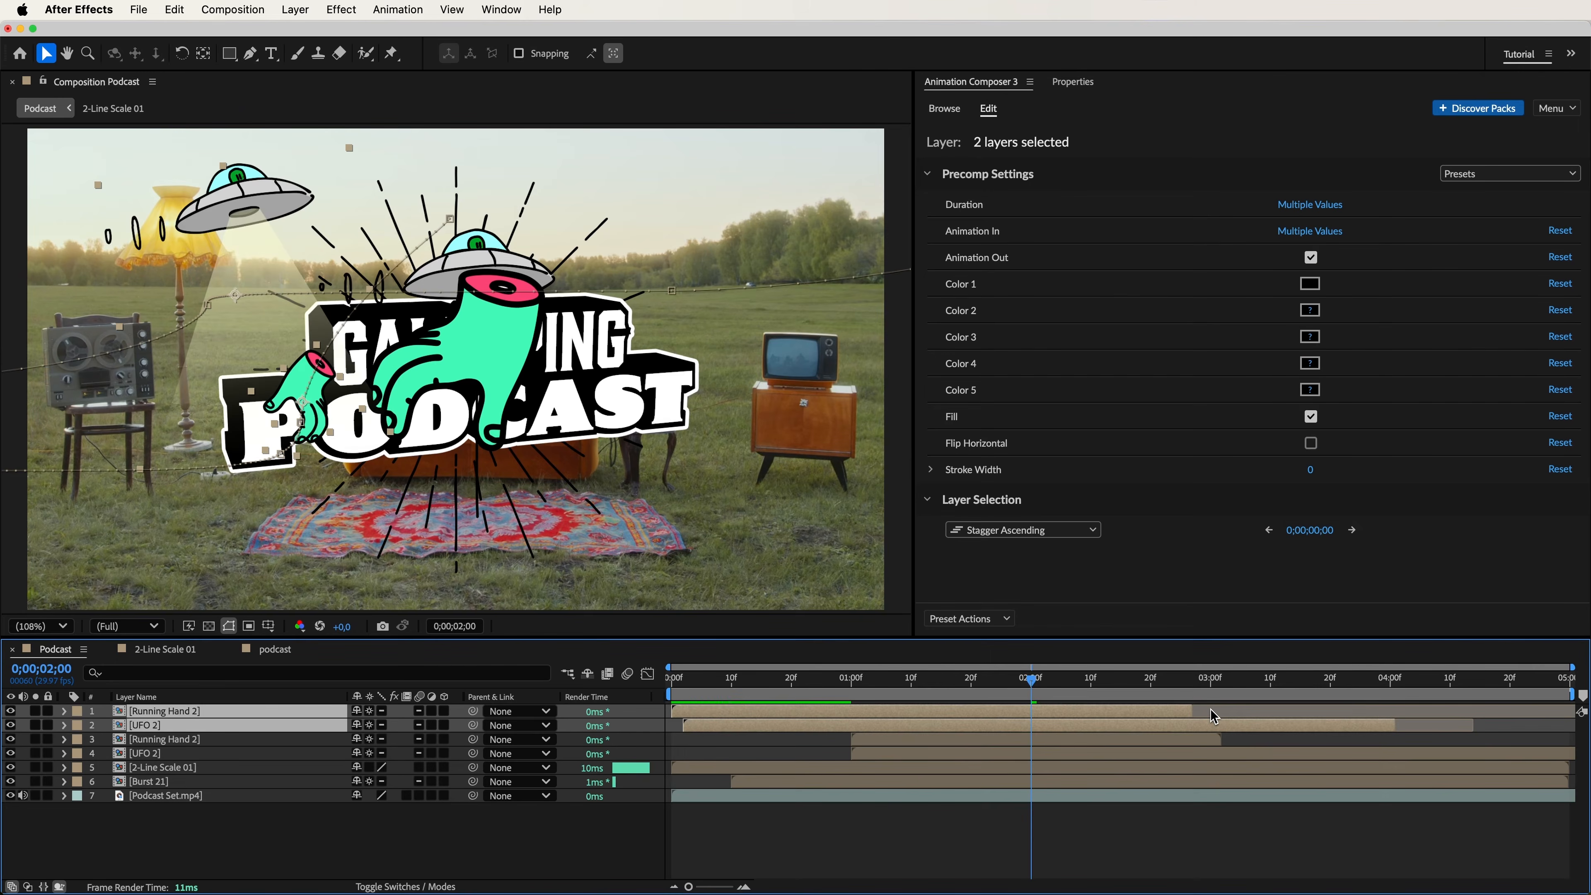
pyautogui.click(1203, 737)
pyautogui.keyDown('shift'); pyautogui.click(1206, 752); pyautogui.keyUp('shift')
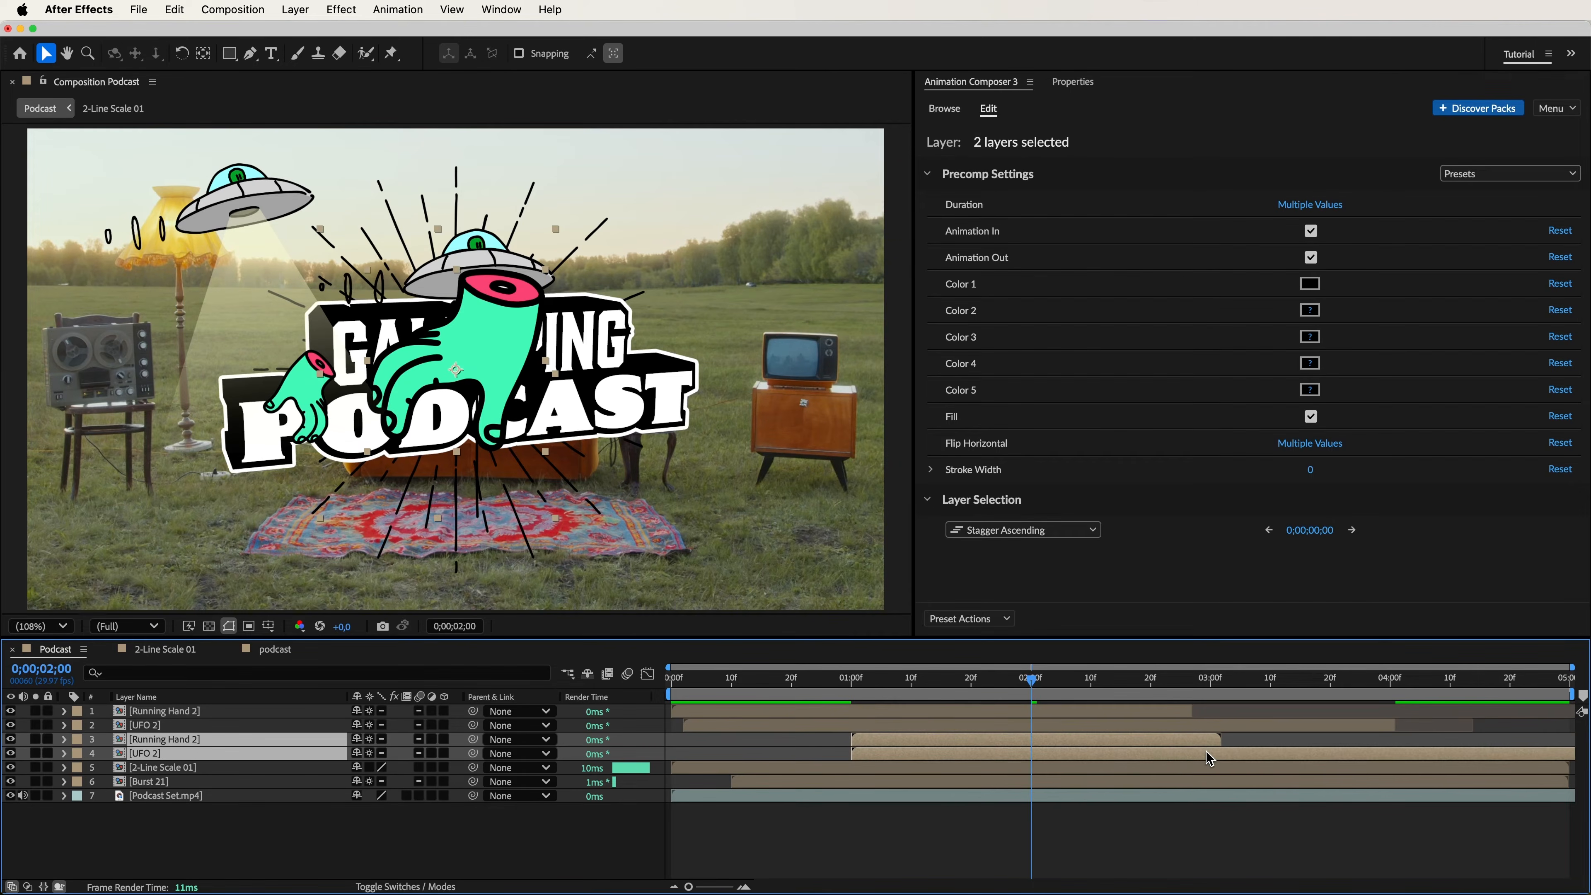
pyautogui.press('Delete')
pyautogui.press('space')
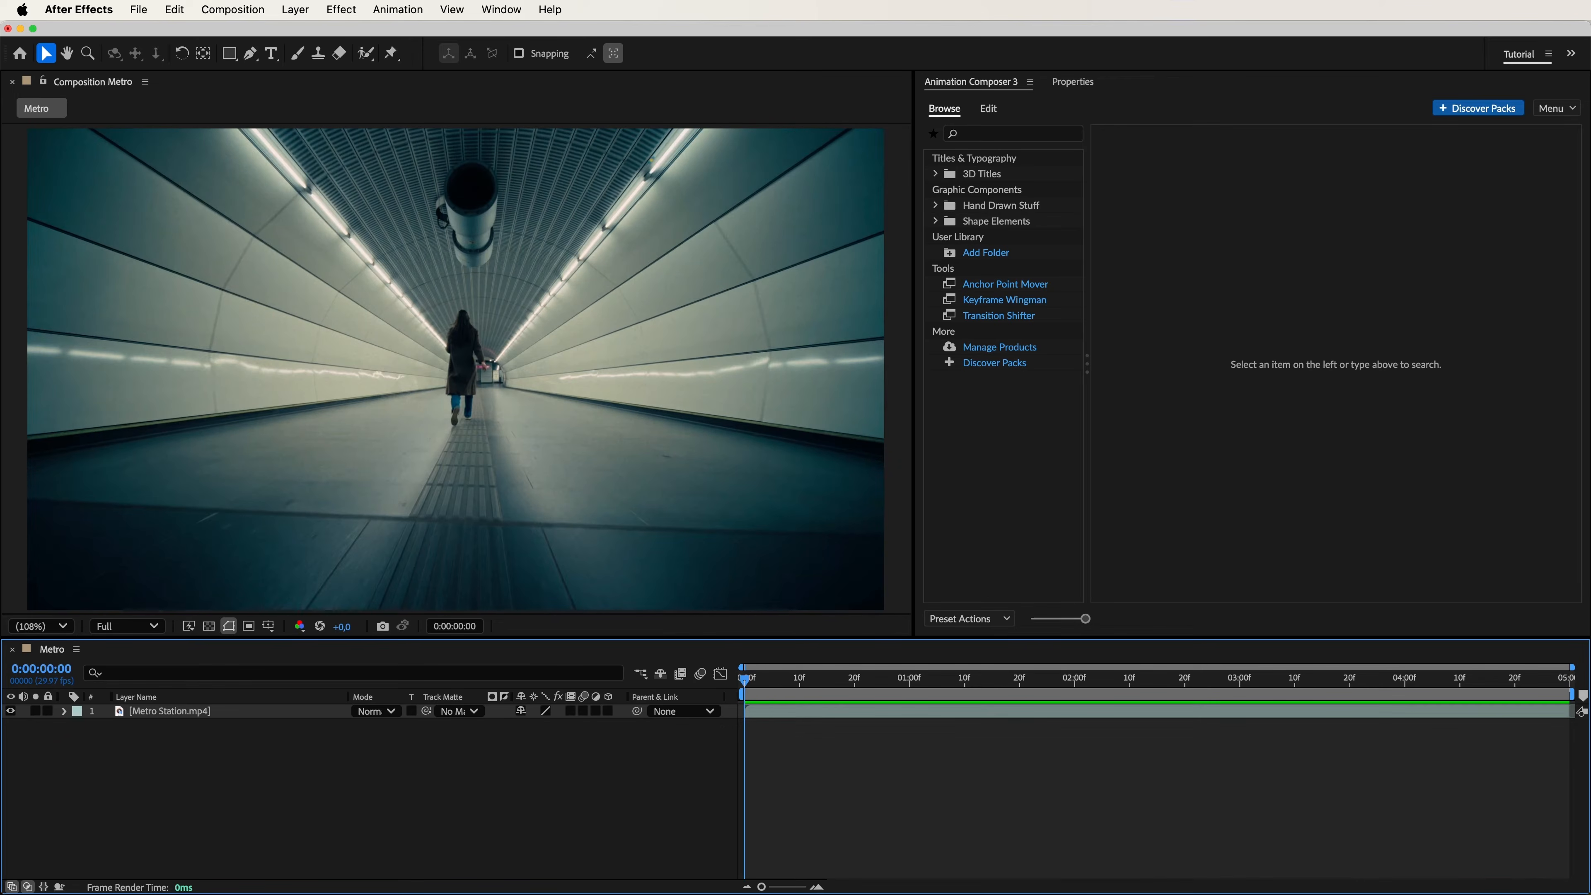
# Add the 1-Line Rotation 01 title from the Rotation 03 group to the Metro composition and preview it.
pyautogui.click(936, 175)
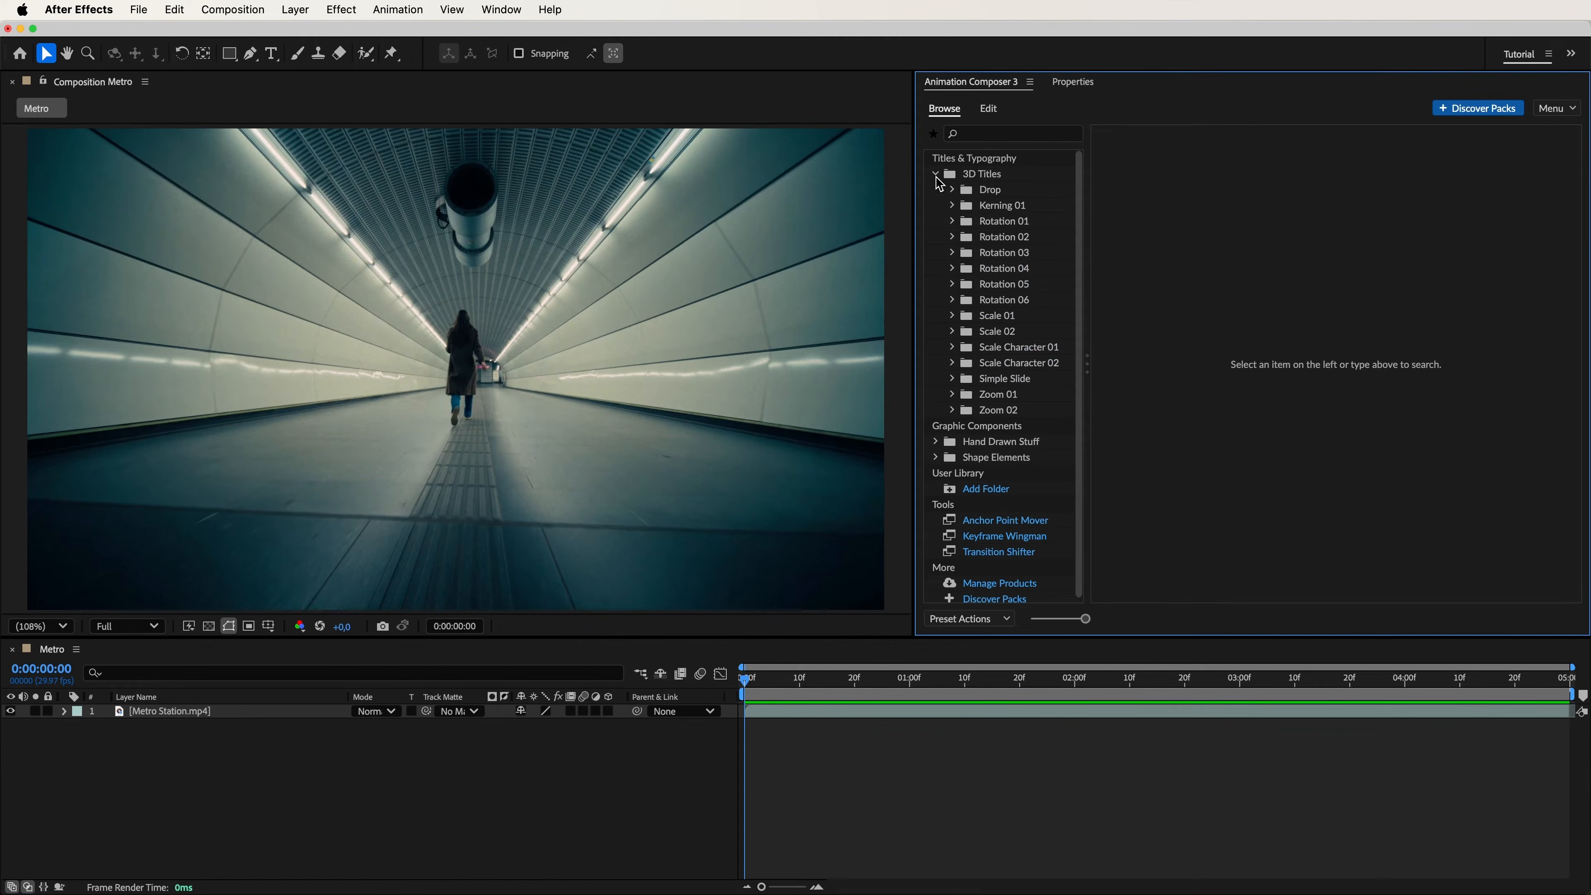
pyautogui.click(974, 254)
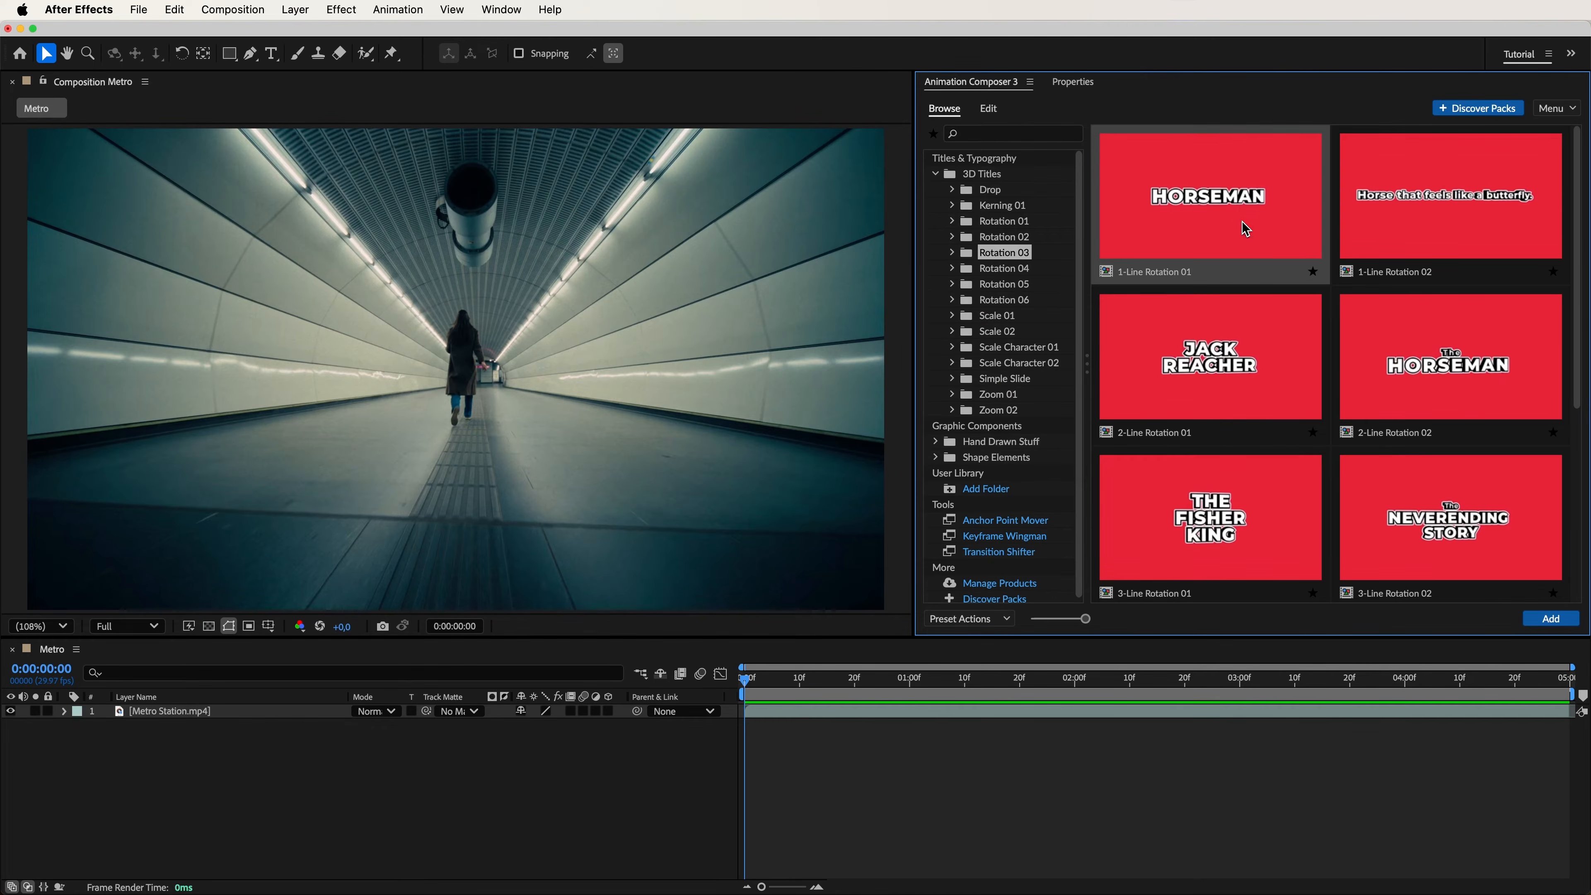
pyautogui.click(1552, 619)
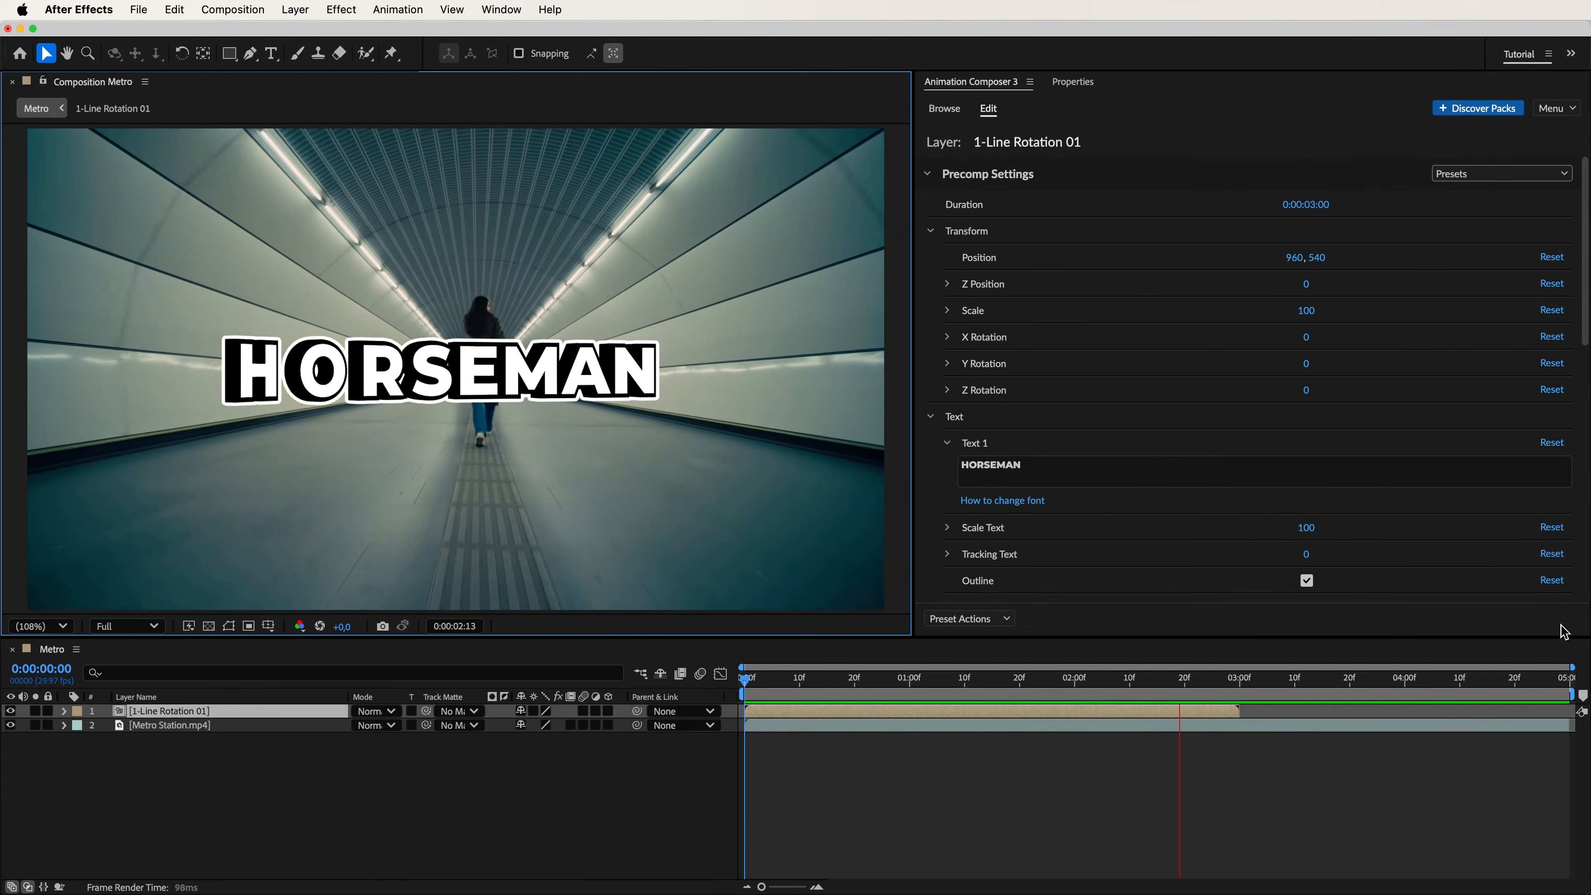
pyautogui.press('space')
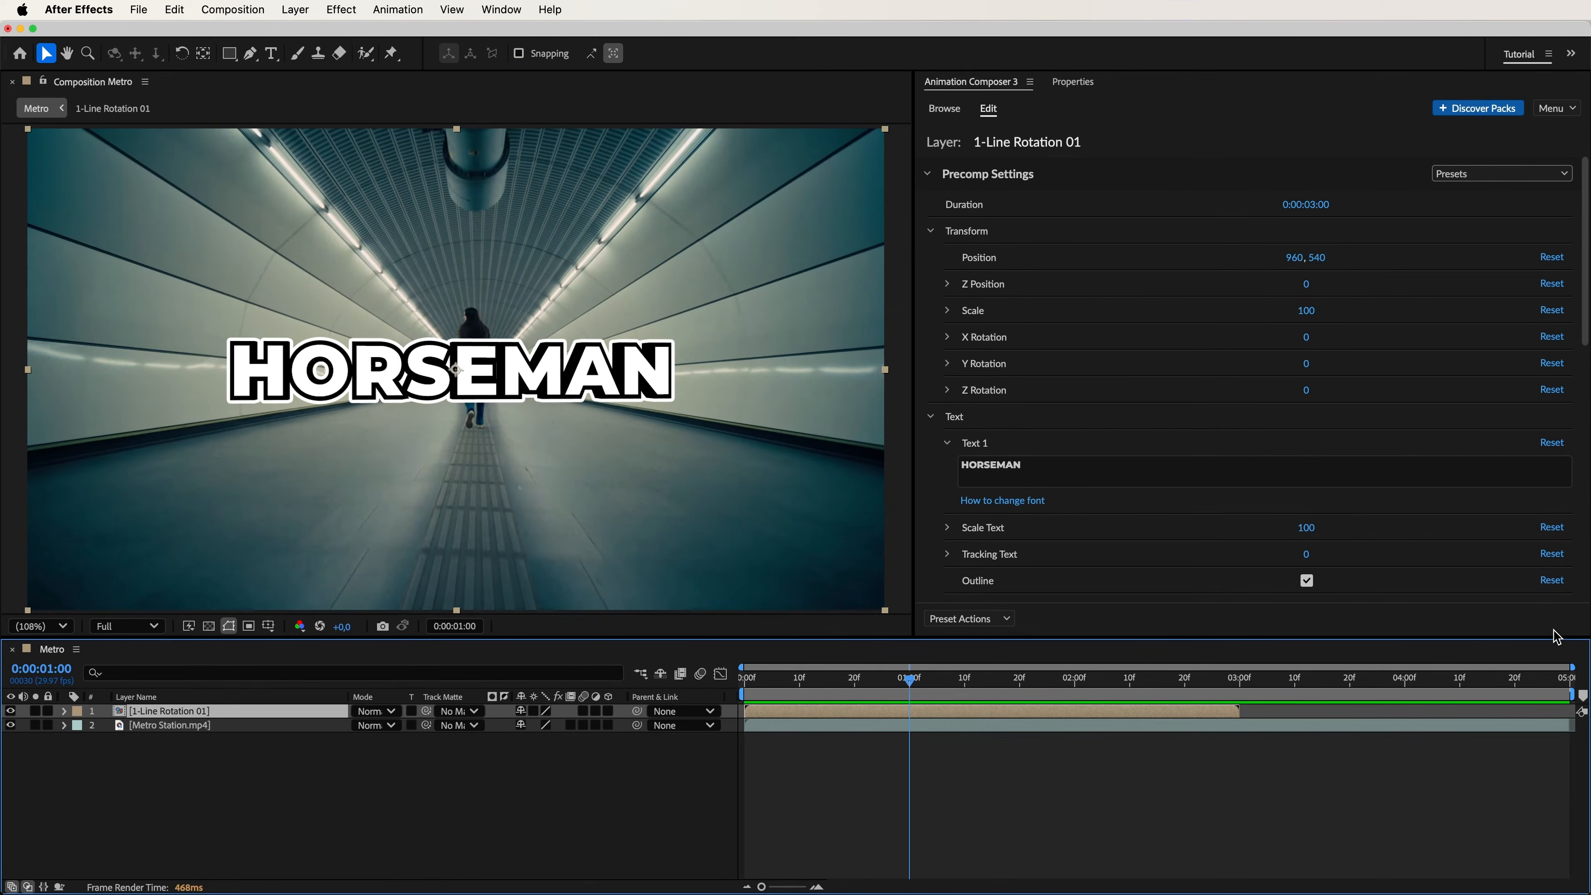
# Inside the title's precomp, set the Text 1 layer's font weight to Medium, then return to the Metro composition.
pyautogui.doubleClick(255, 719)
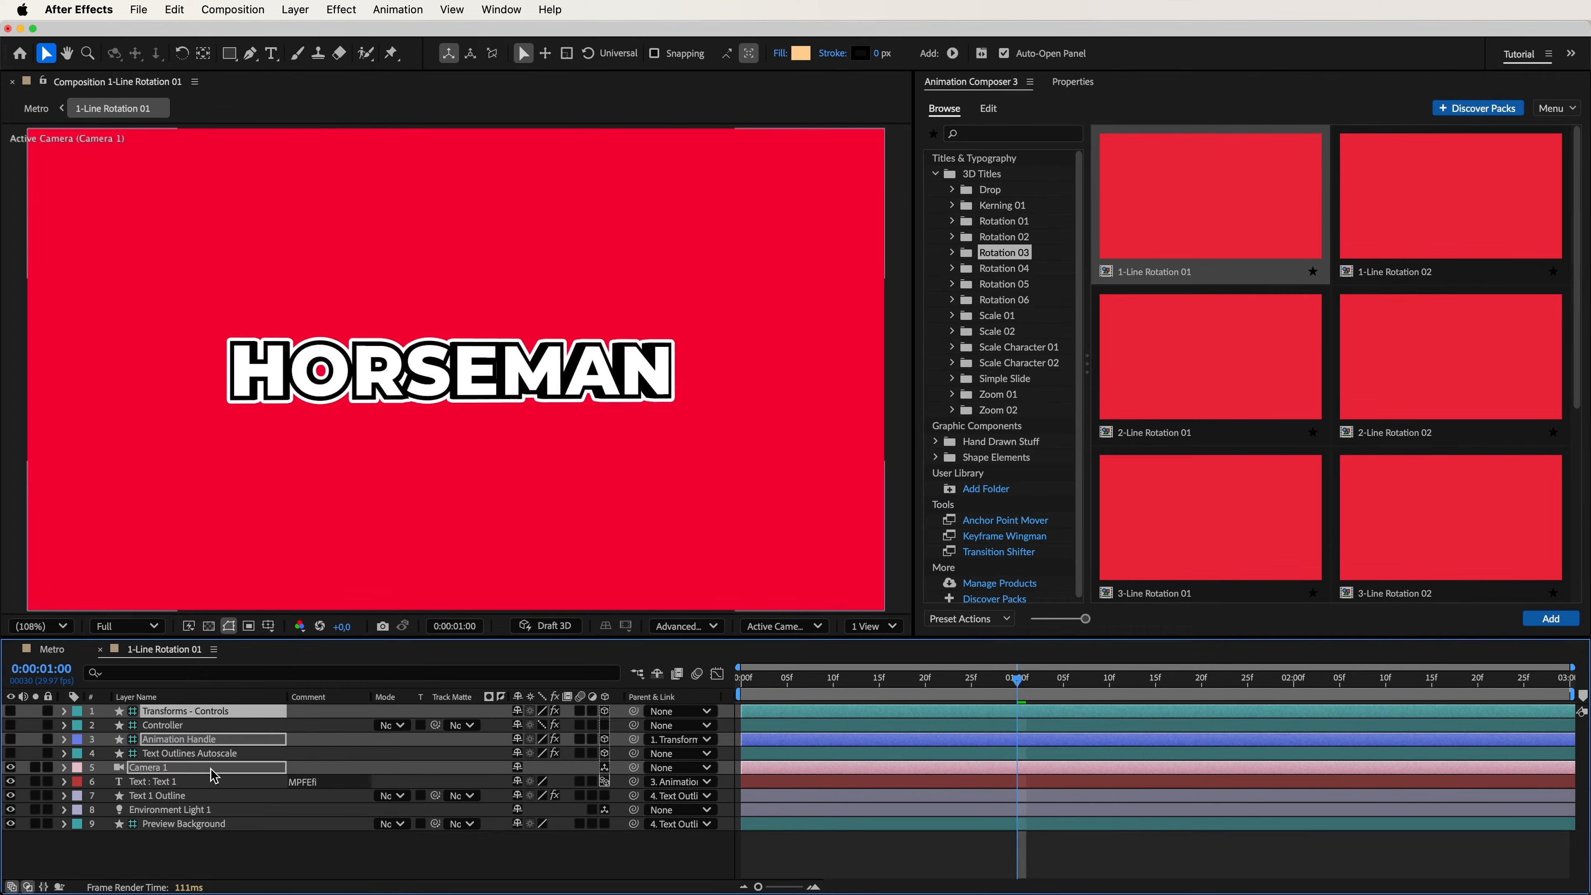
pyautogui.click(196, 786)
pyautogui.click(1072, 82)
pyautogui.click(1091, 303)
pyautogui.click(996, 493)
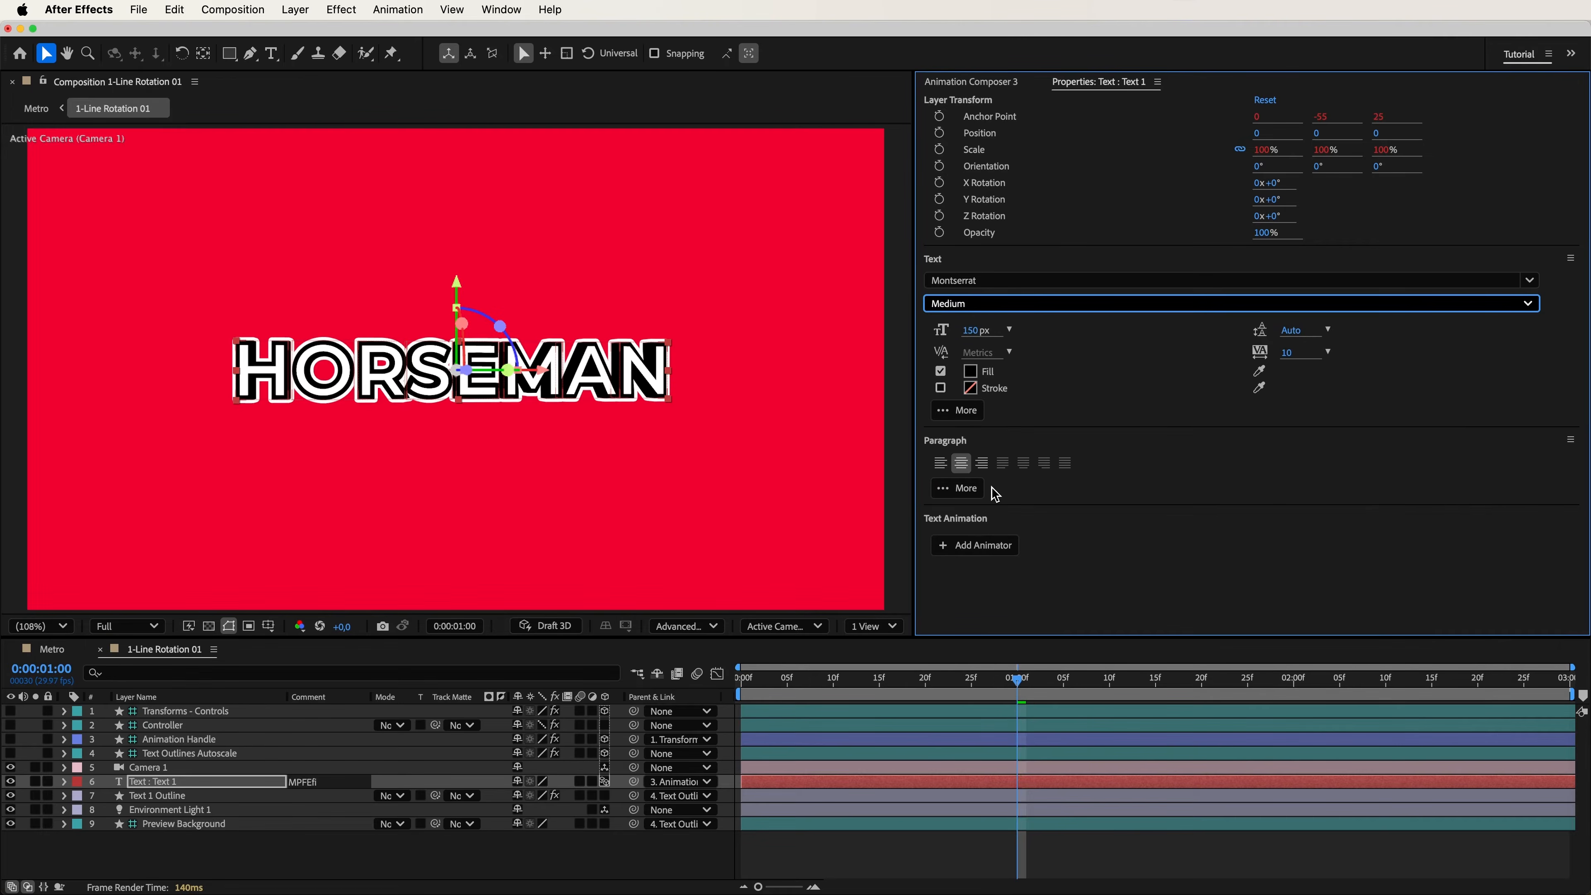
pyautogui.click(56, 658)
# Change the title text to "Montreal City" and disable its outline.
pyautogui.click(977, 83)
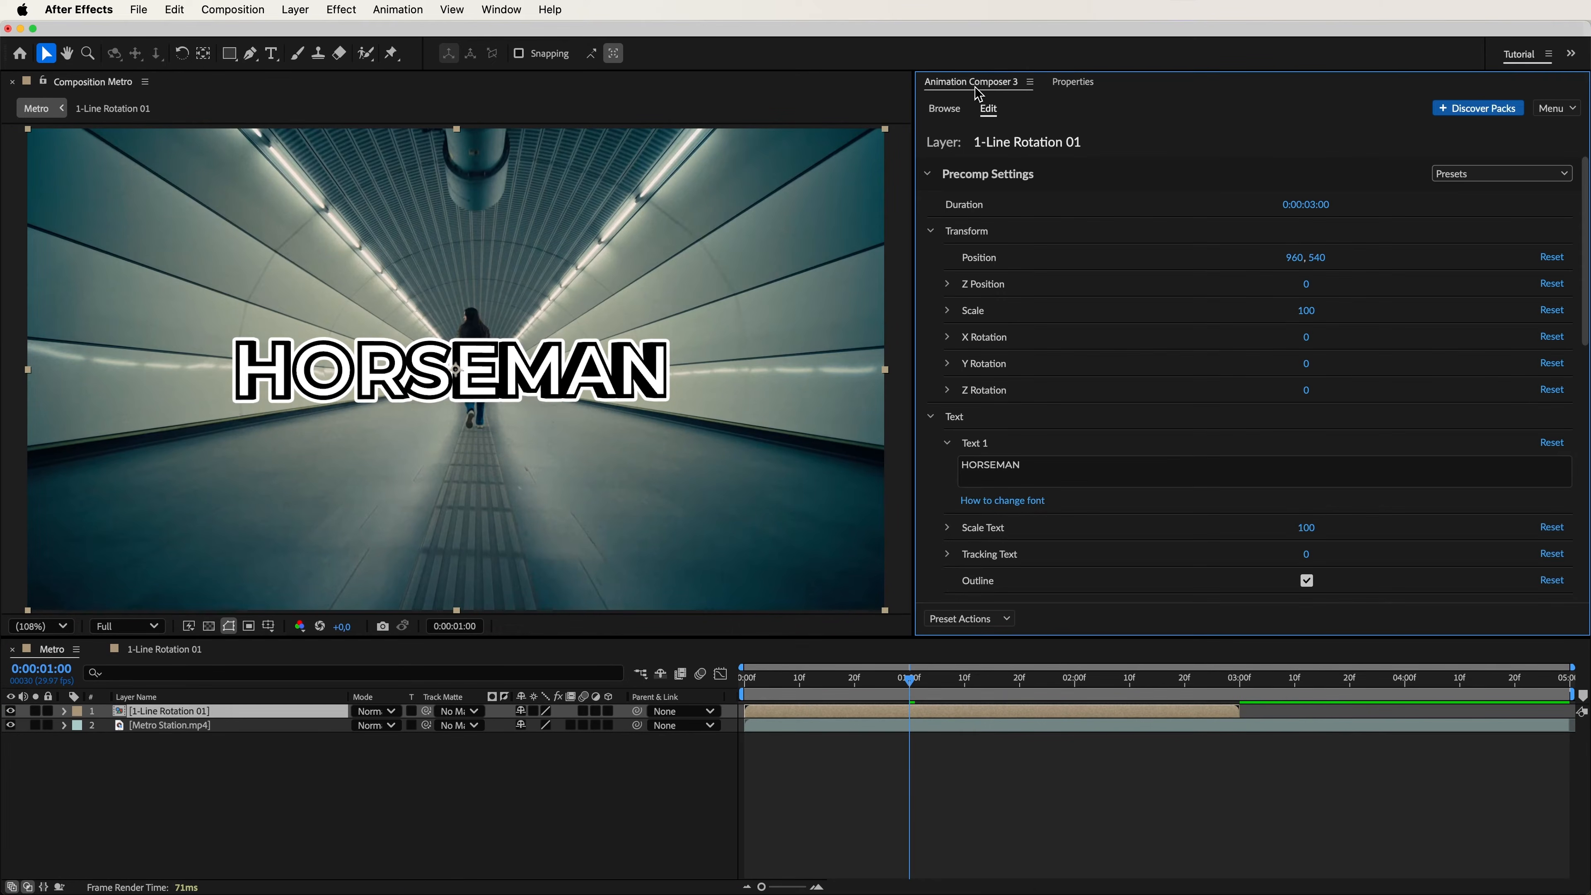
pyautogui.click(1086, 471)
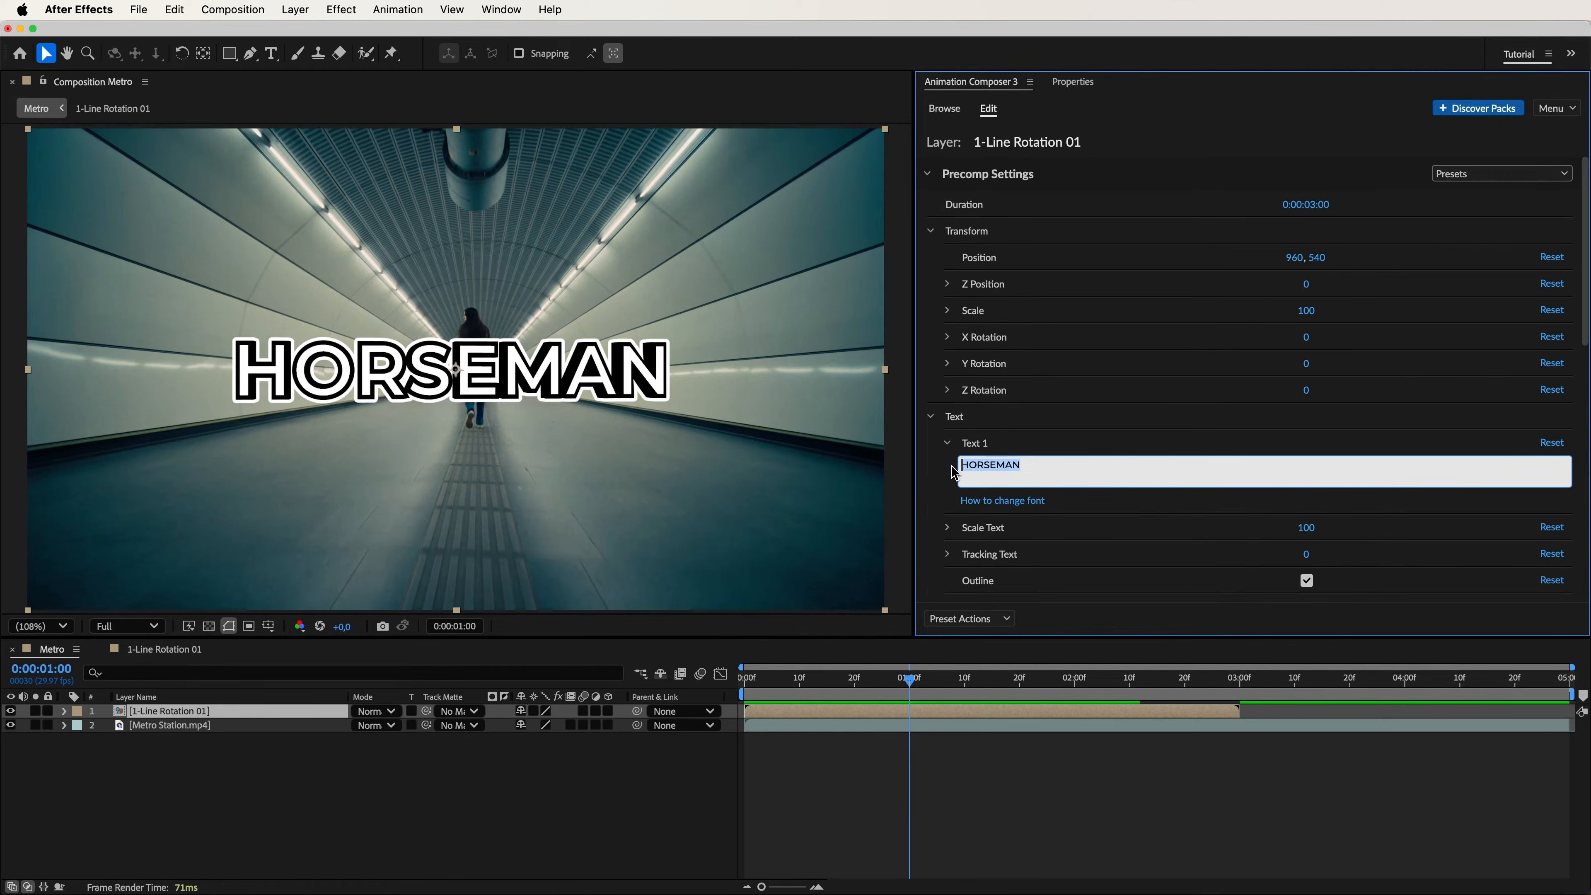
pyautogui.write('Montreal City')
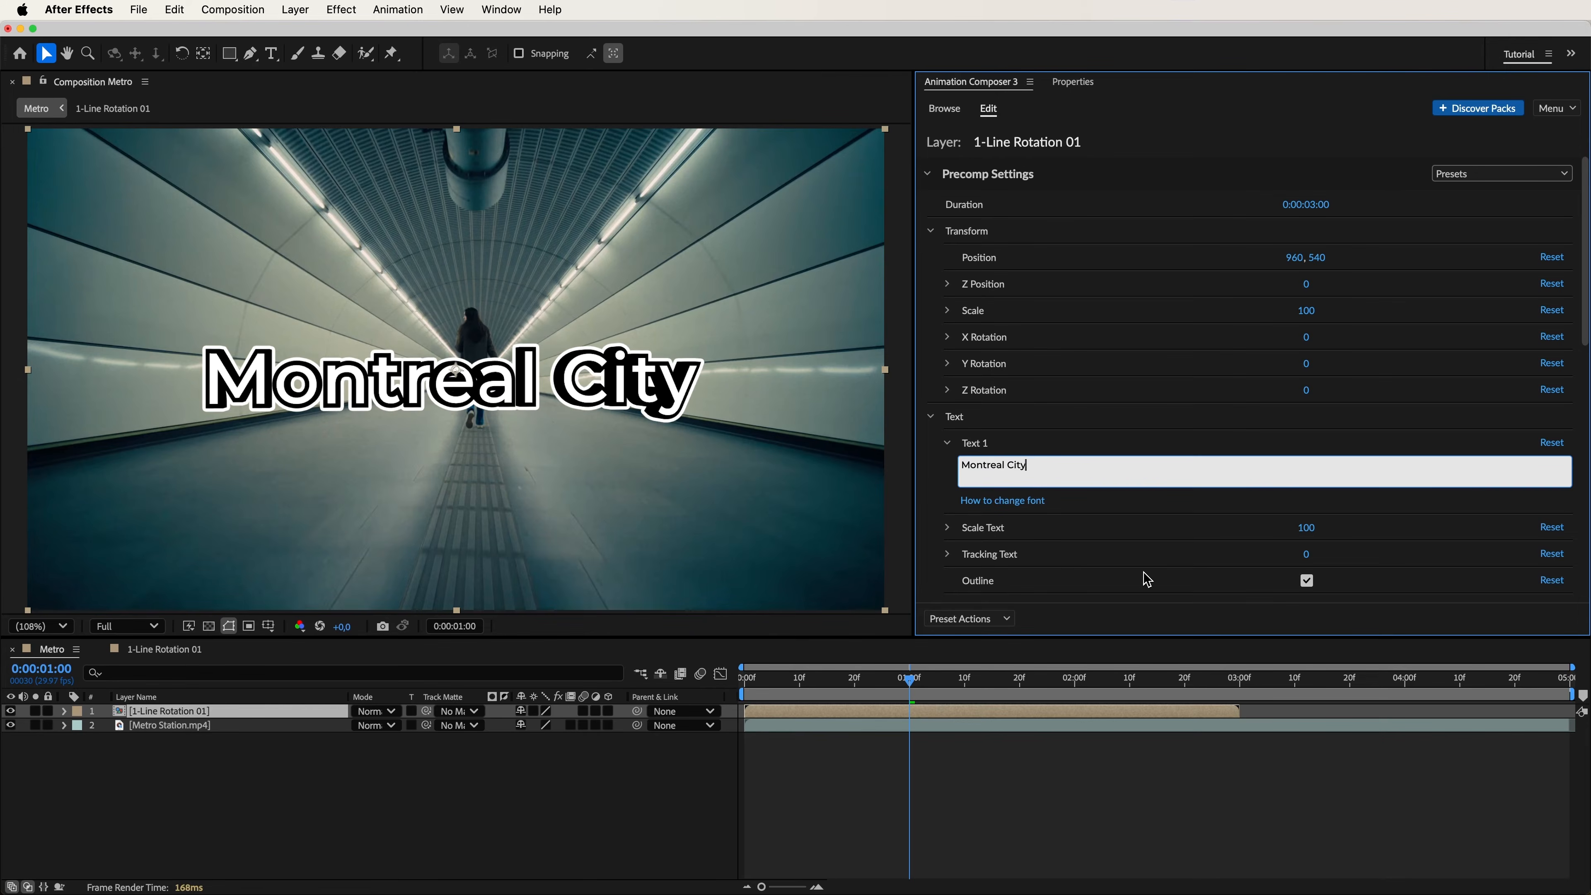
pyautogui.click(1306, 581)
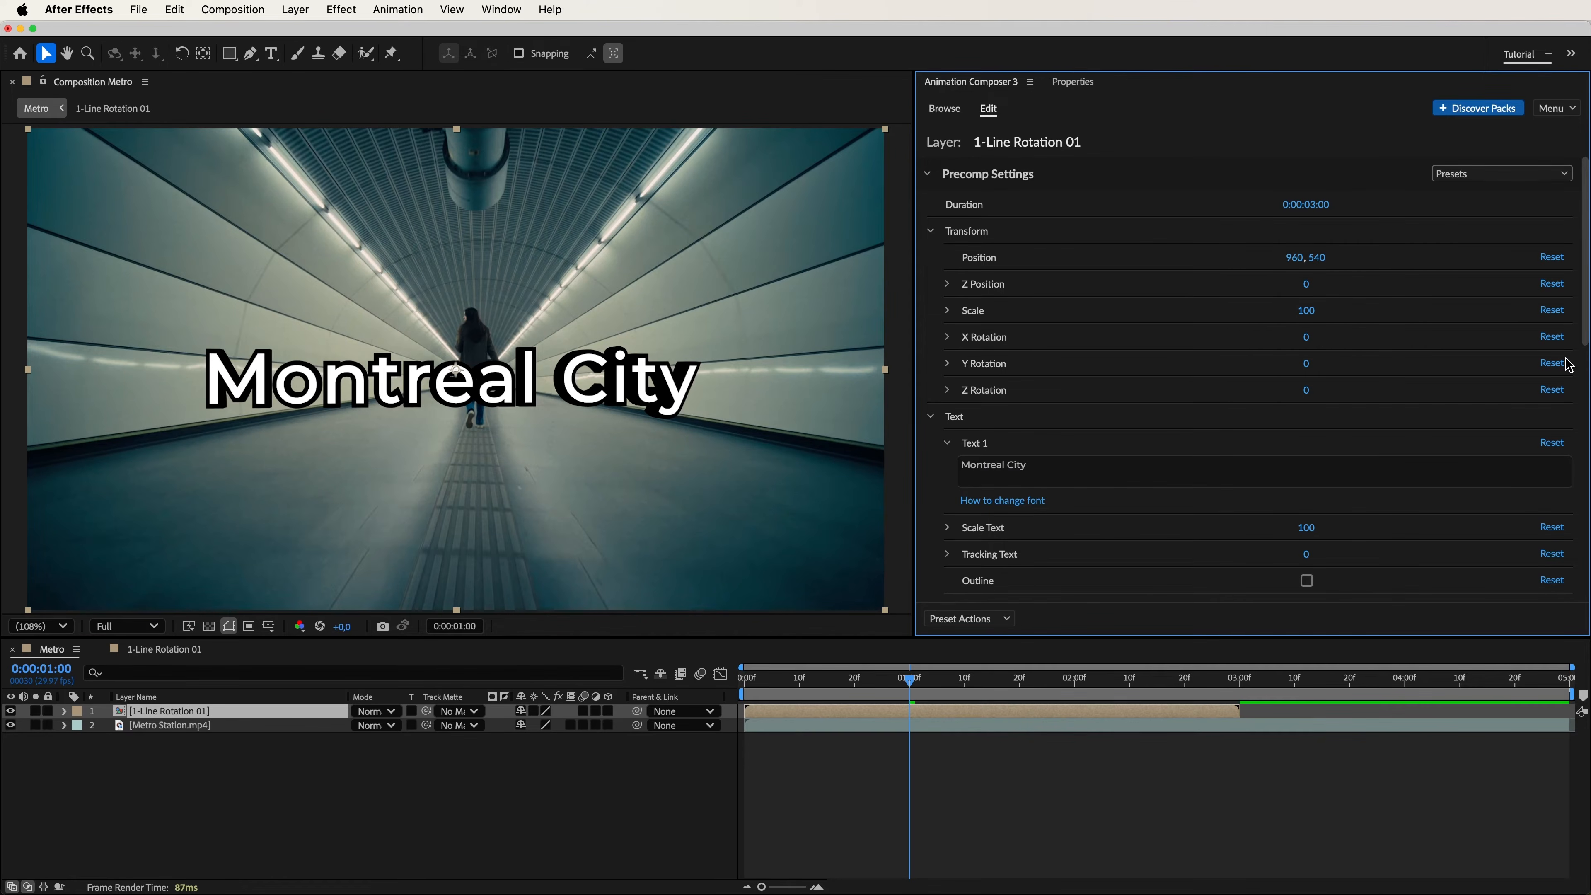
# Set the title's 3D options to bevel size 38, bevel outline 62 and camera lens 20 mm.
pyautogui.moveTo(1584, 323); pyautogui.dragTo(1585, 575)
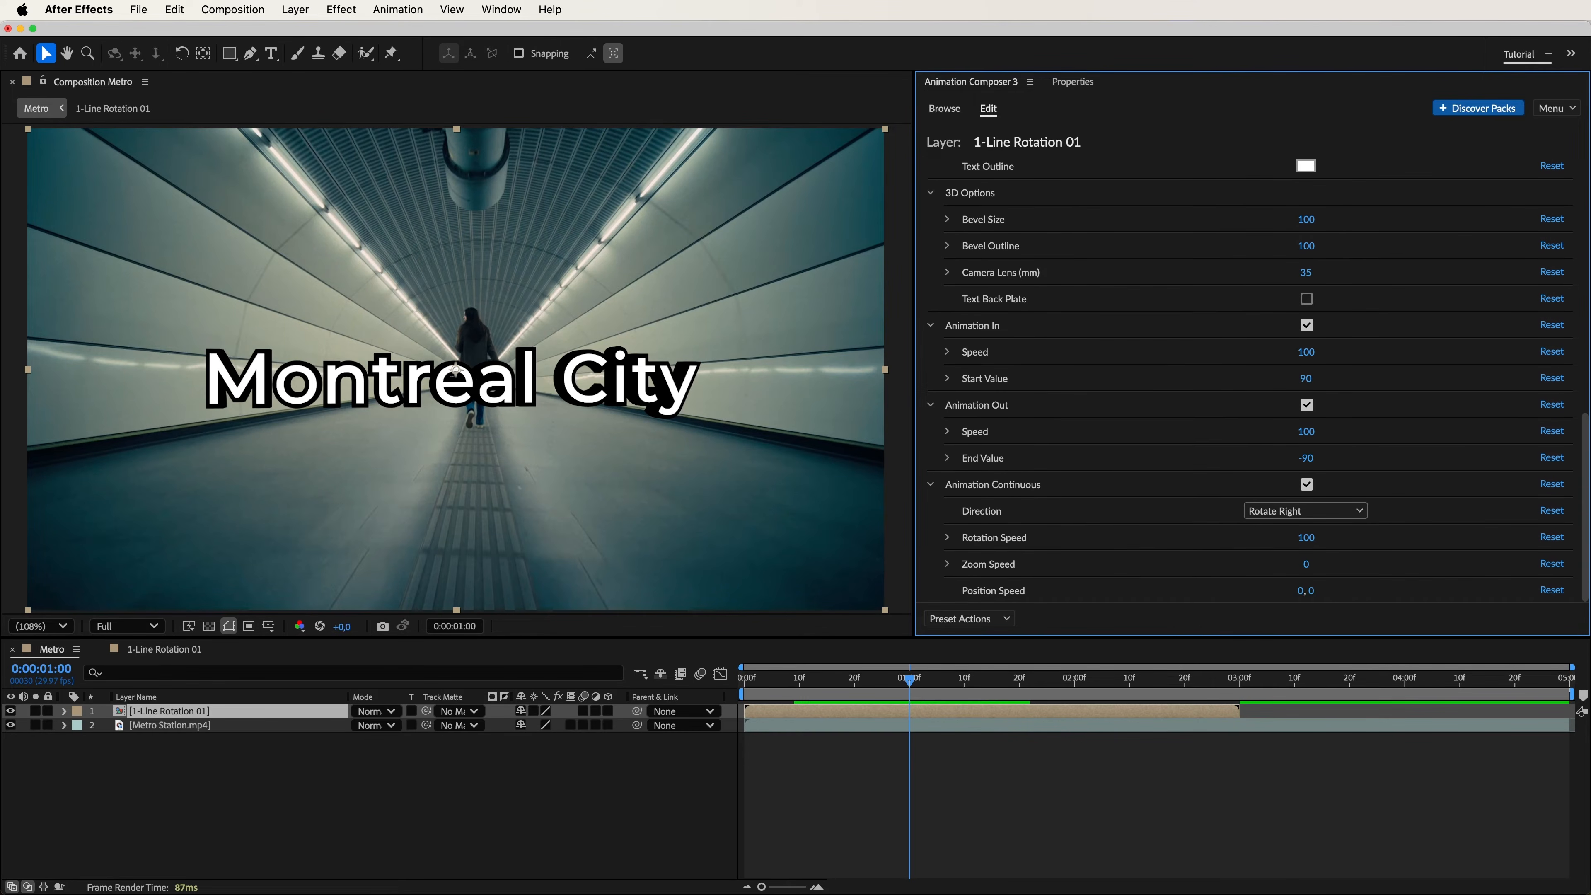
pyautogui.moveTo(1308, 224); pyautogui.dragTo(1208, 228)
pyautogui.moveTo(1314, 255); pyautogui.dragTo(1285, 284)
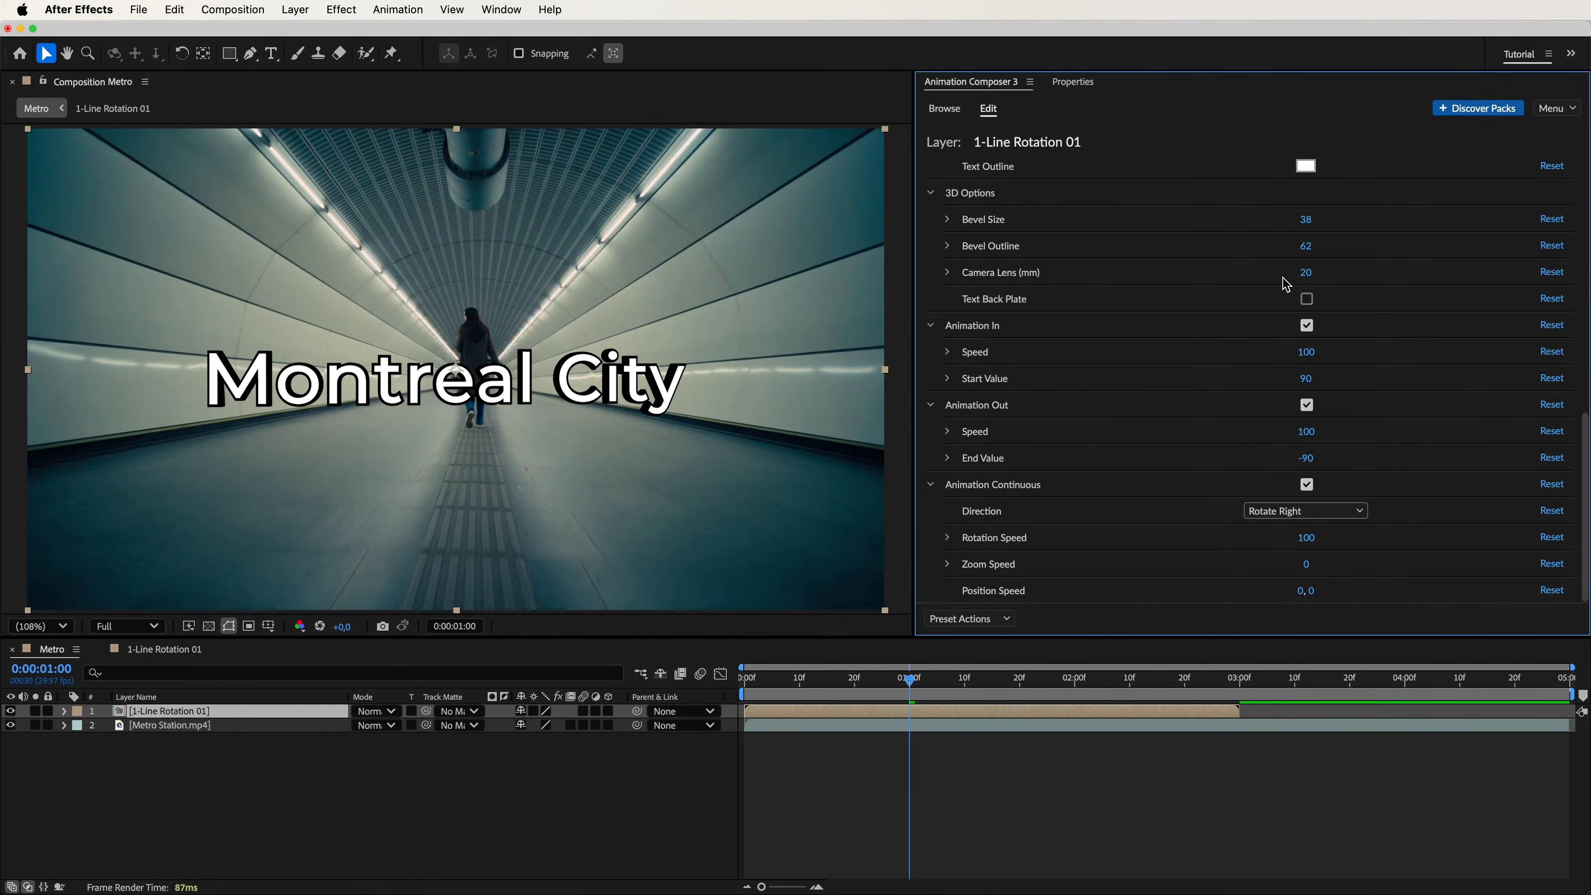
# Disable Animation Continuous for the "Montreal City" title and preview the result.
pyautogui.click(1307, 485)
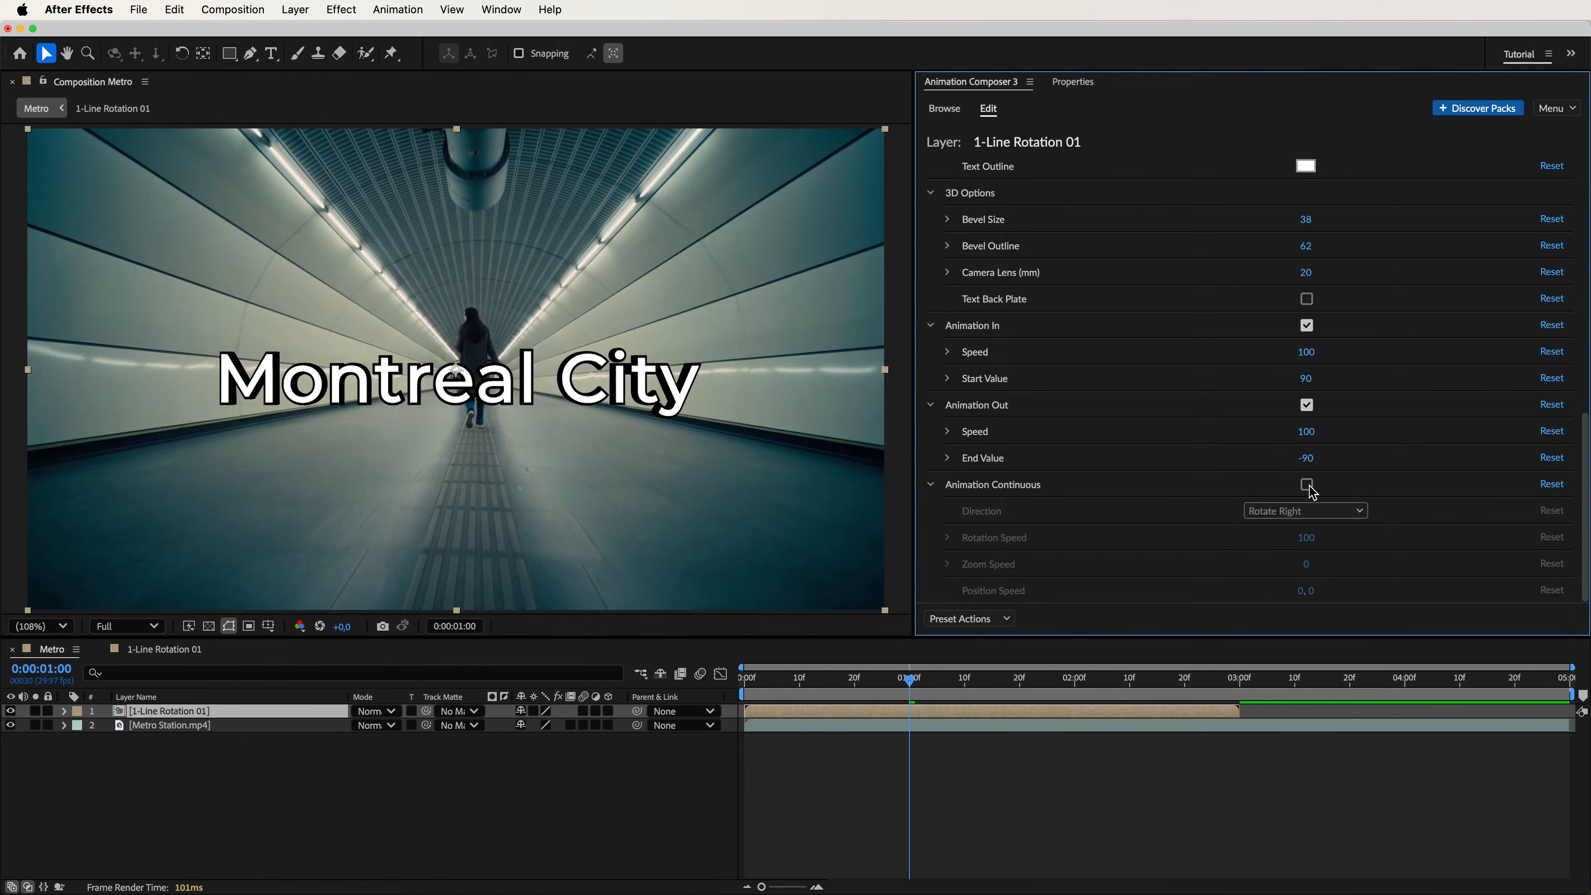
pyautogui.press('space')
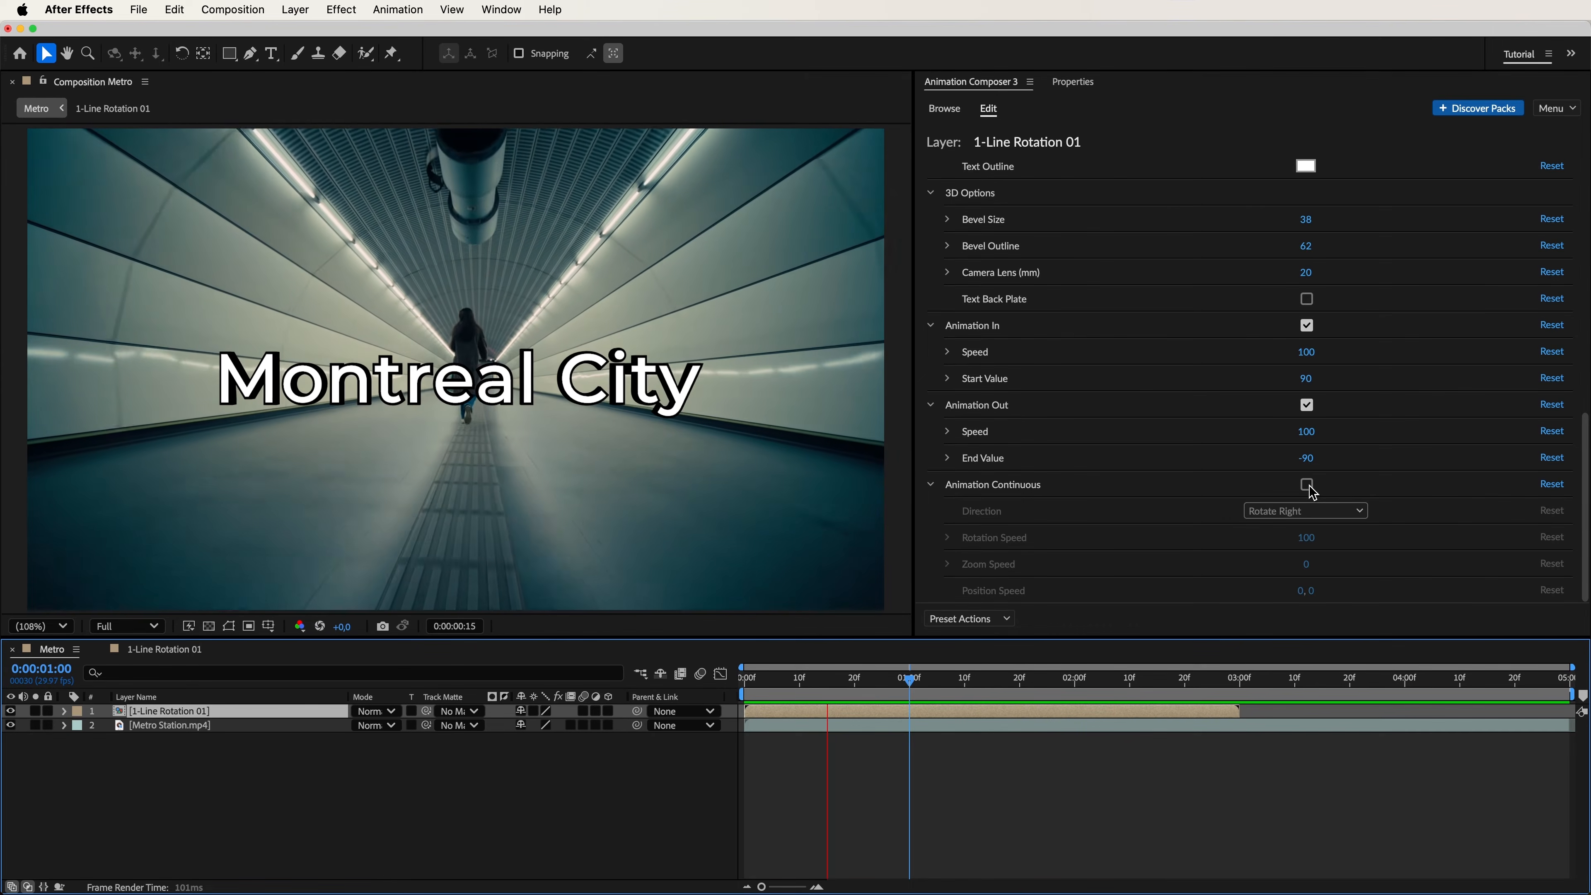
pyautogui.press('space')
# Push the title back into the tunnel by setting its Z position to -1700.
pyautogui.moveTo(1584, 495); pyautogui.dragTo(1585, 238)
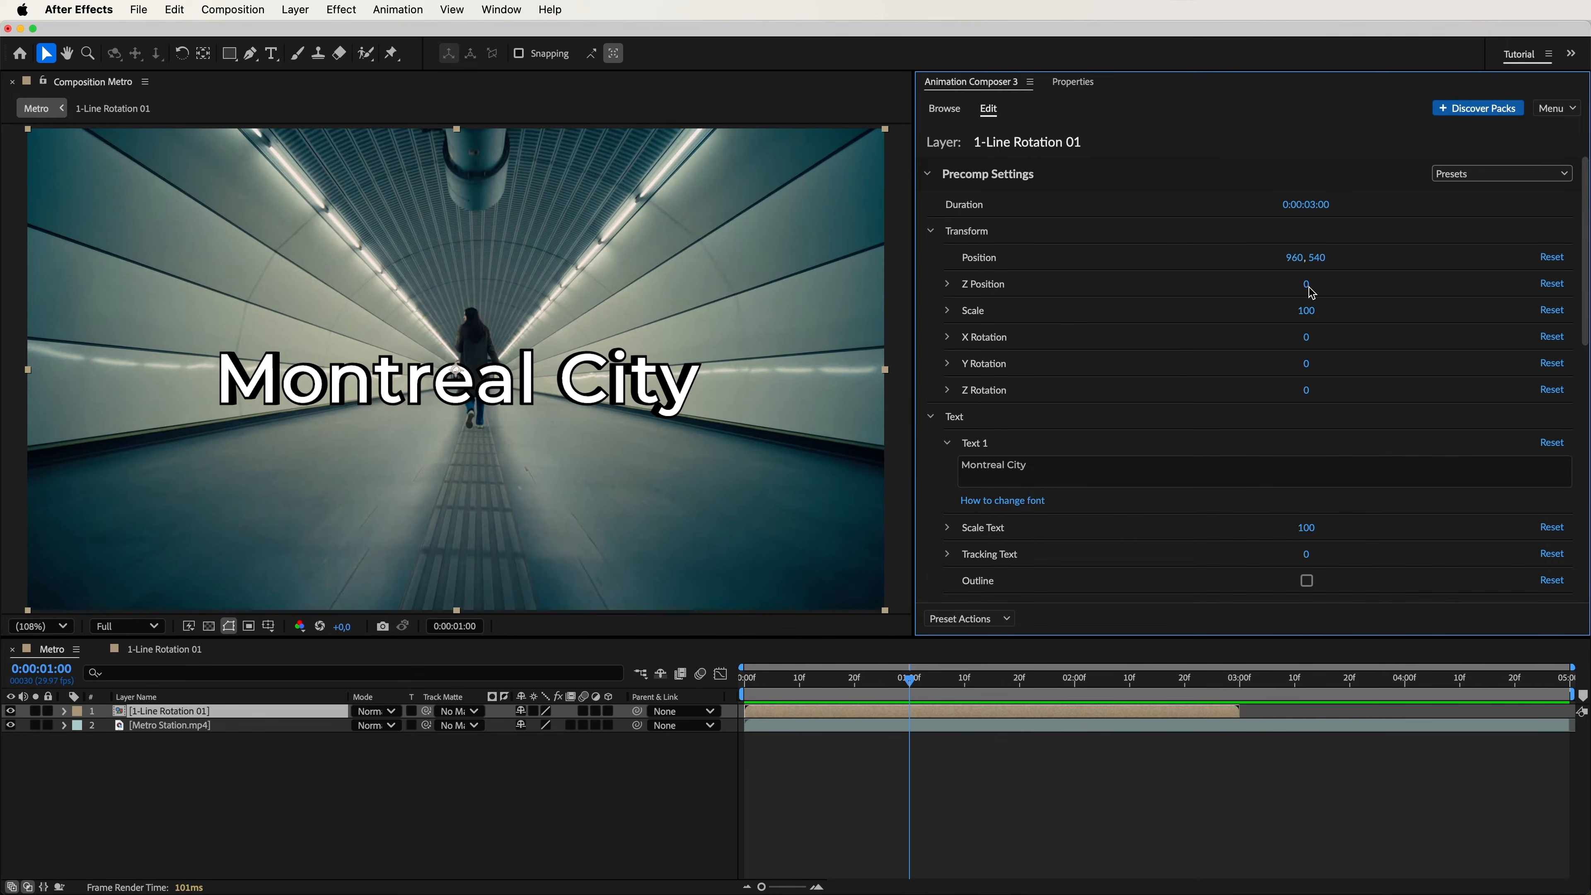
pyautogui.moveTo(1066, 292); pyautogui.dragTo(1136, 315)
pyautogui.moveTo(990, 290); pyautogui.dragTo(1243, 295)
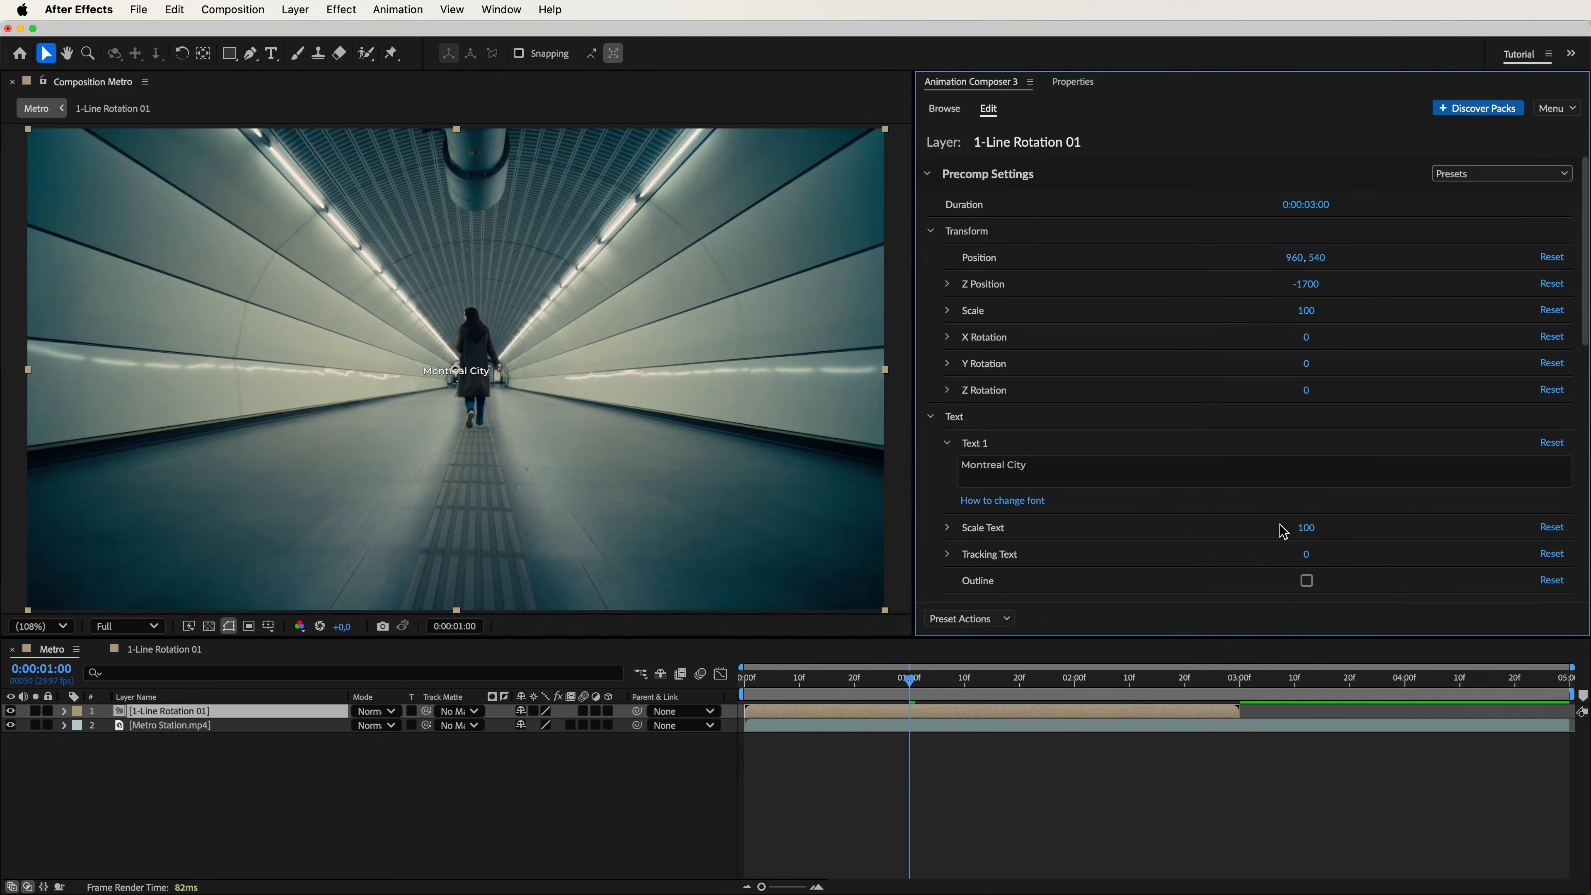
# Set the "Montreal City" title's text scale to 200, position to 160, 460, Y rotation to -85 and Z rotation to 2, and preview it.
pyautogui.moveTo(1357, 533); pyautogui.dragTo(1461, 533)
pyautogui.press('space')
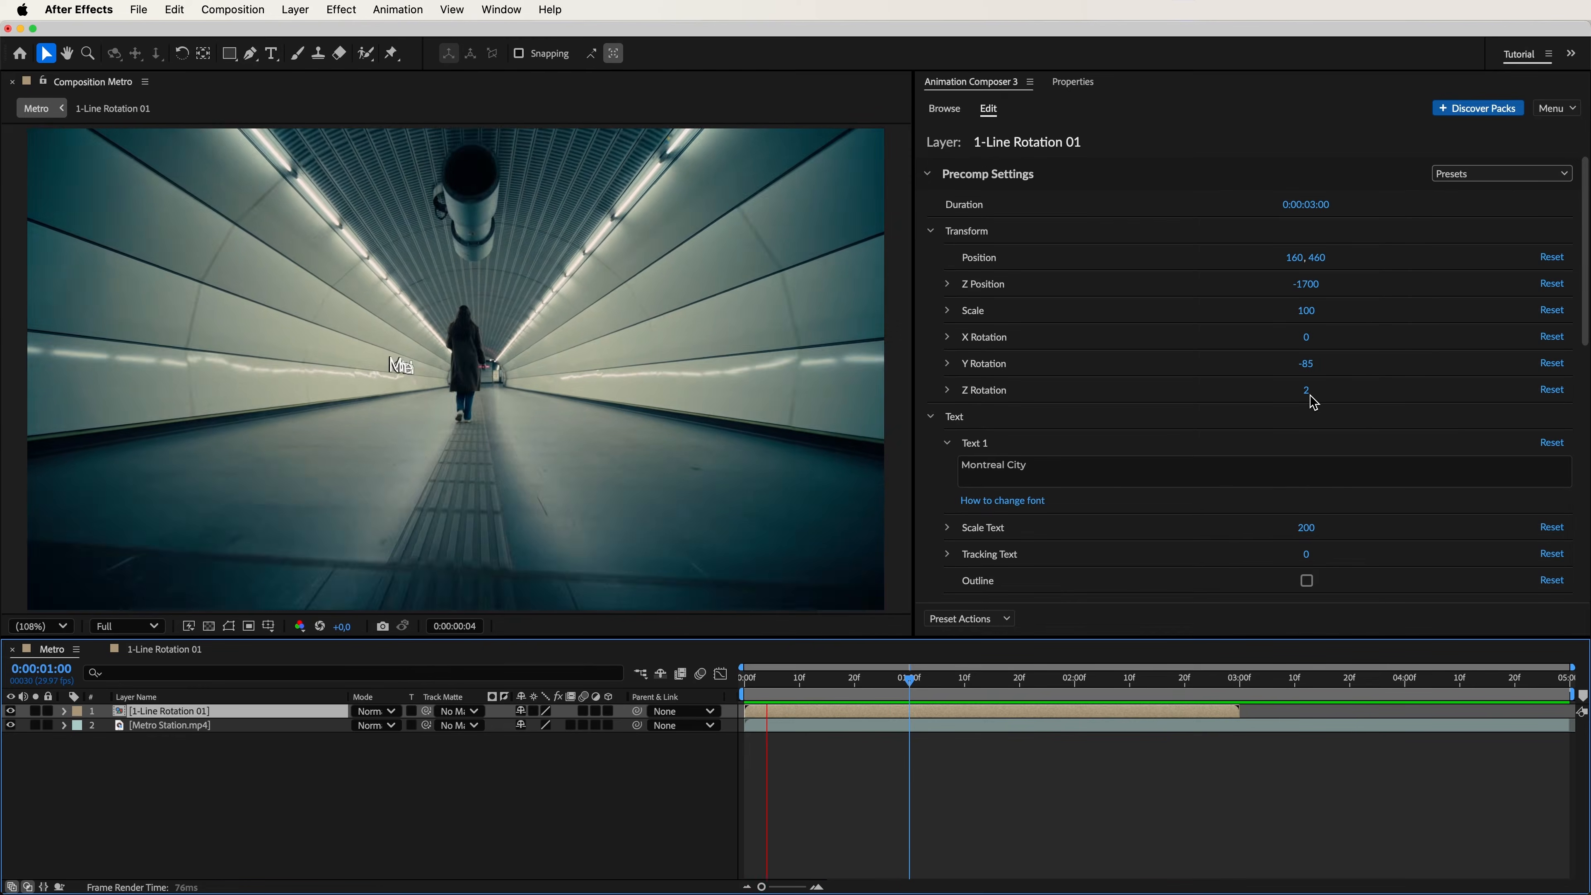
pyautogui.click(1312, 402)
# Disable Animation In and enable Animation Continuous for the title with rotation speed 0 and zoom speed 6000, and preview the motion.
pyautogui.moveTo(1577, 328); pyautogui.dragTo(1587, 572)
pyautogui.click(1307, 326)
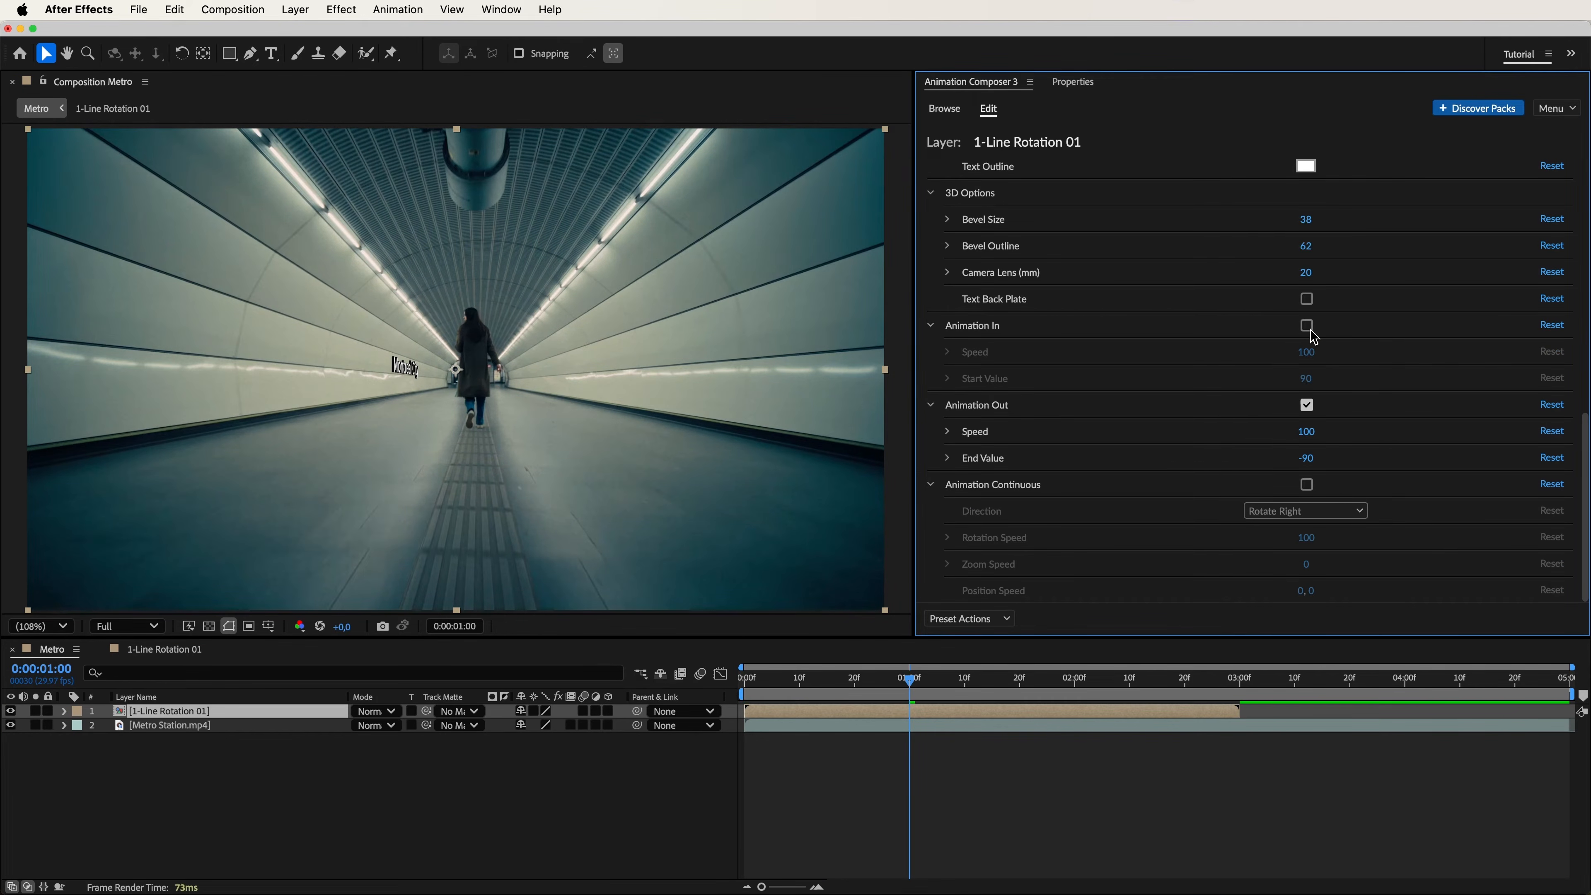
pyautogui.click(1307, 485)
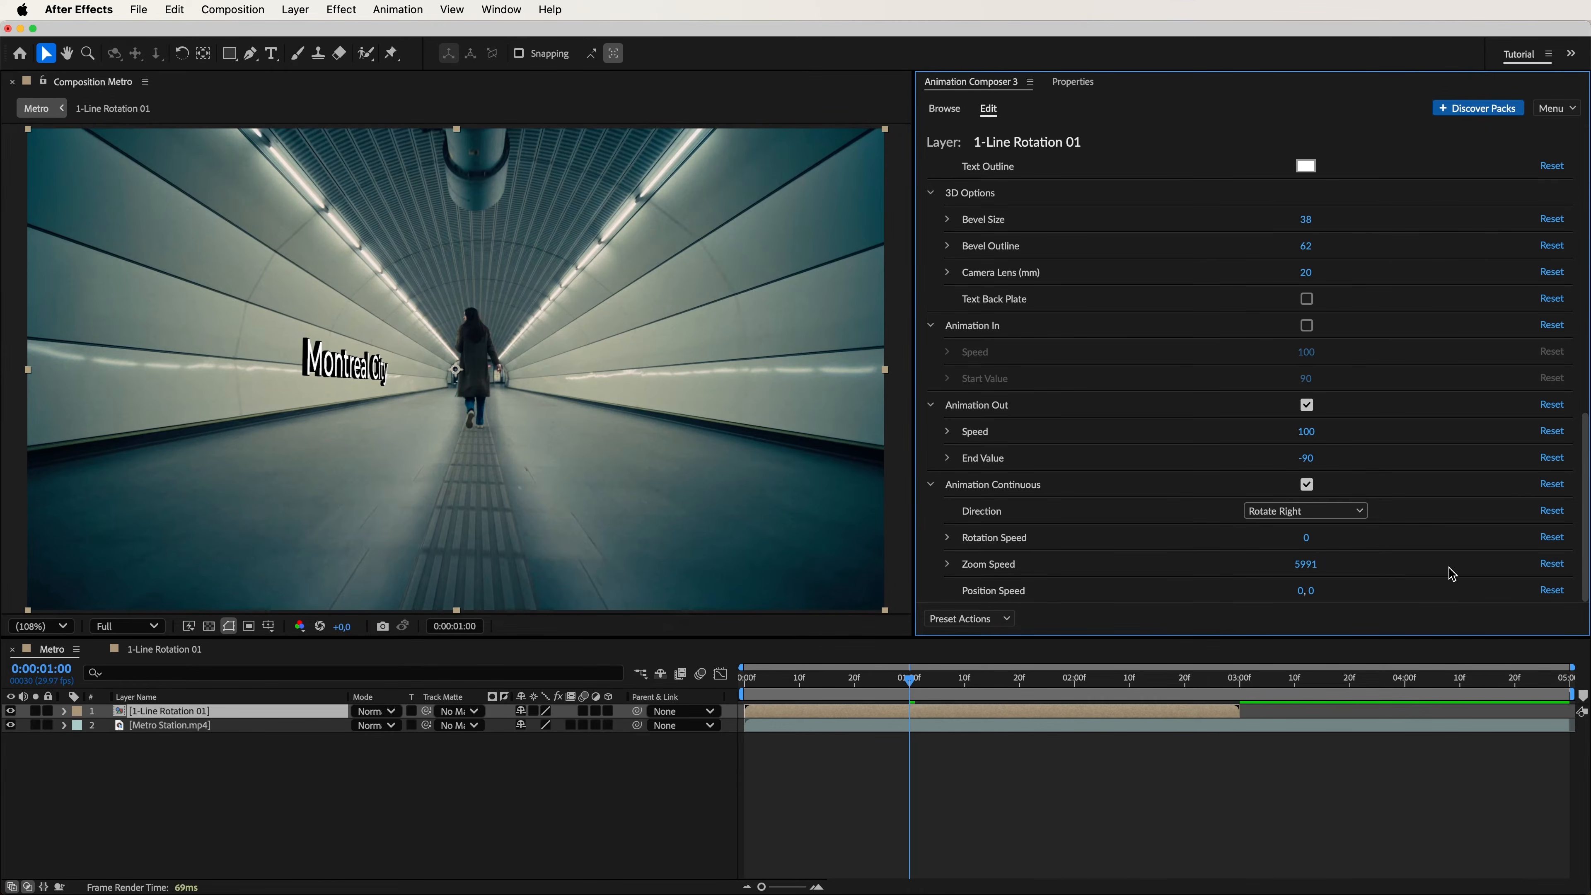
pyautogui.press('space')
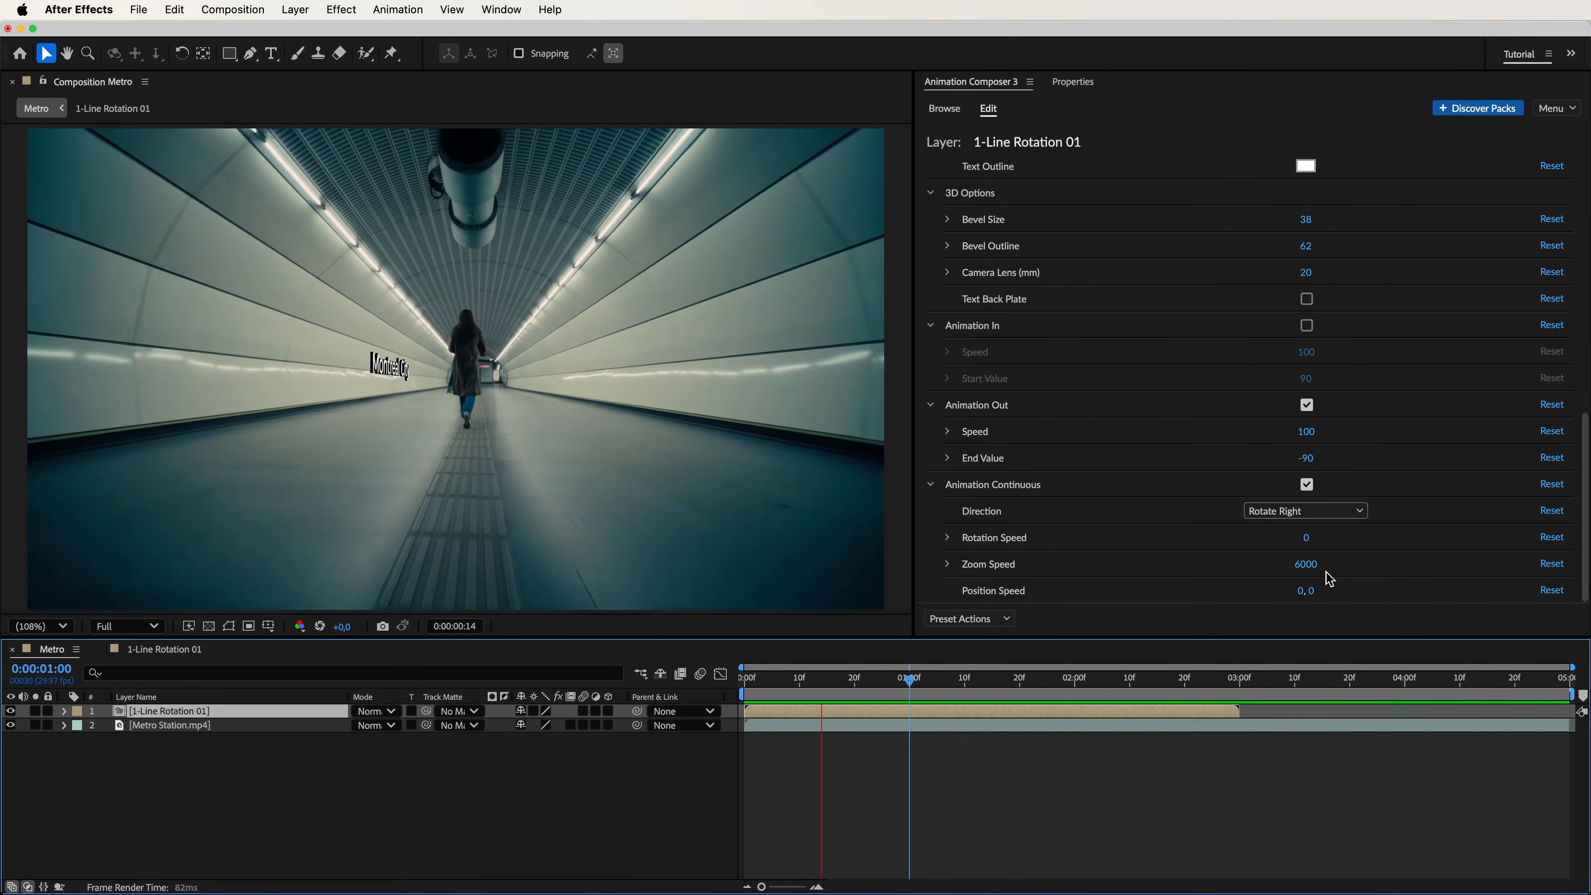
pyautogui.click(1281, 586)
# Adjust the "Montreal City" title's position speed to 0, -200, previewing its movement along the wall.
pyautogui.moveTo(1281, 595); pyautogui.dragTo(1175, 601)
pyautogui.press('space')
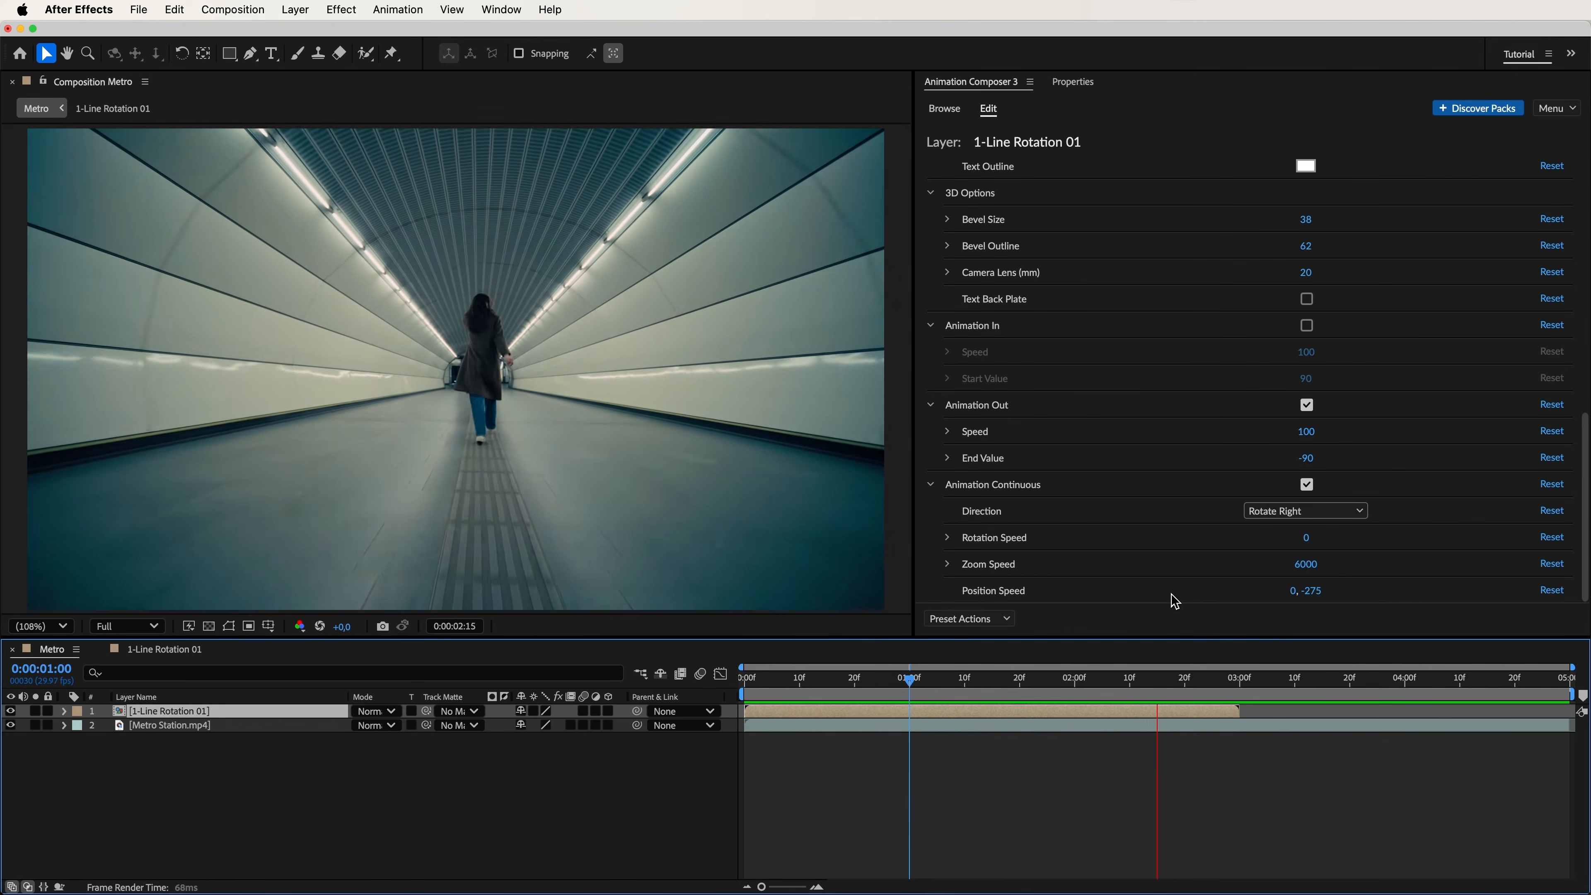
pyautogui.moveTo(1173, 599); pyautogui.dragTo(1395, 599)
pyautogui.press('space')
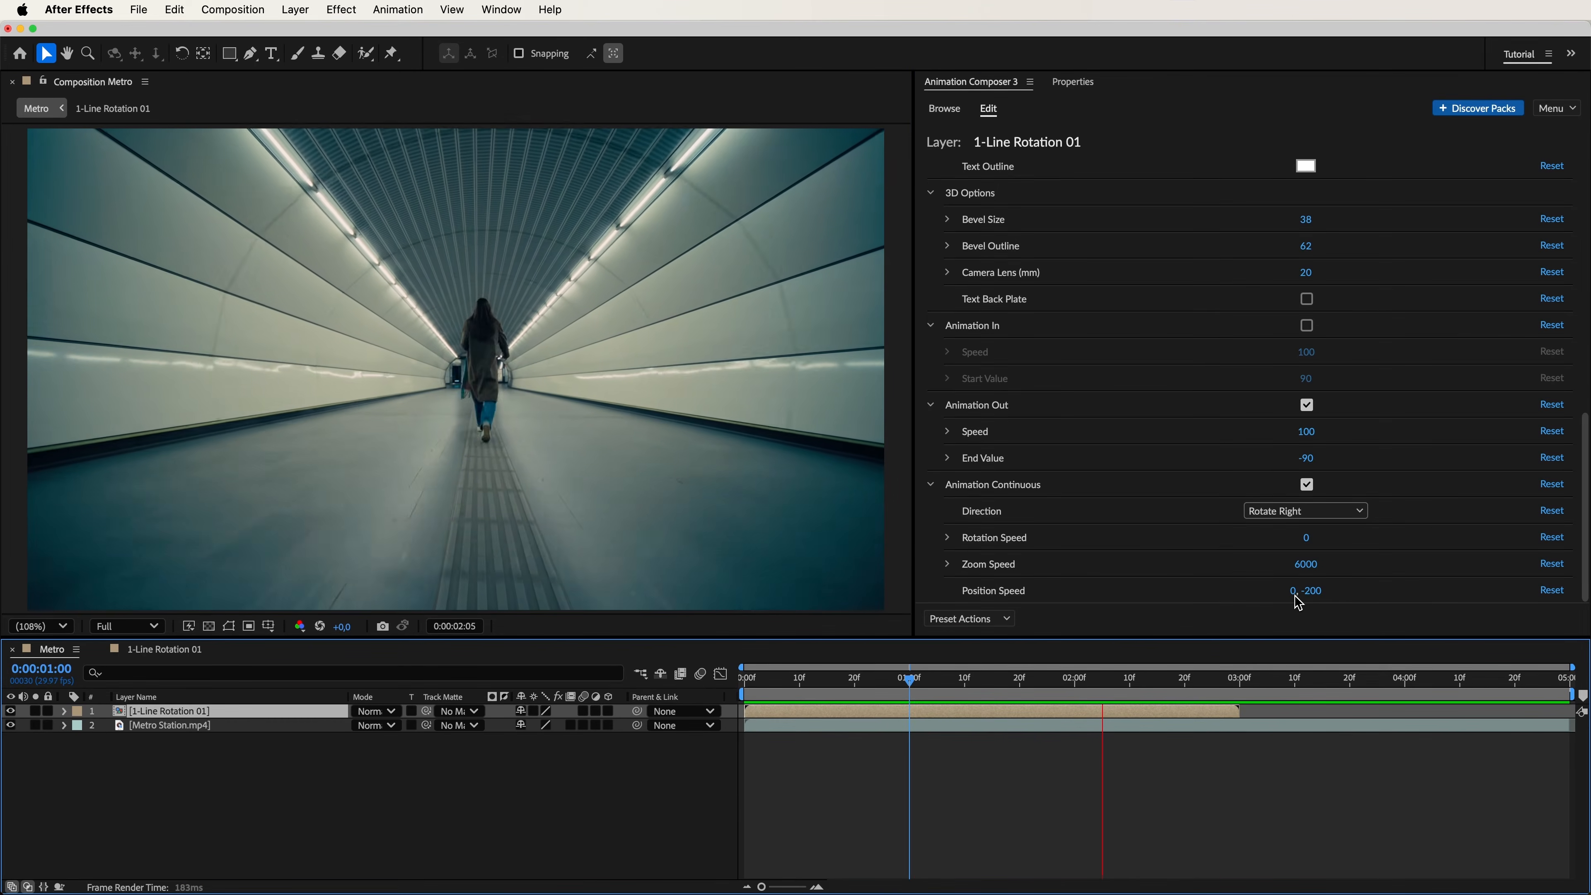
pyautogui.click(1298, 603)
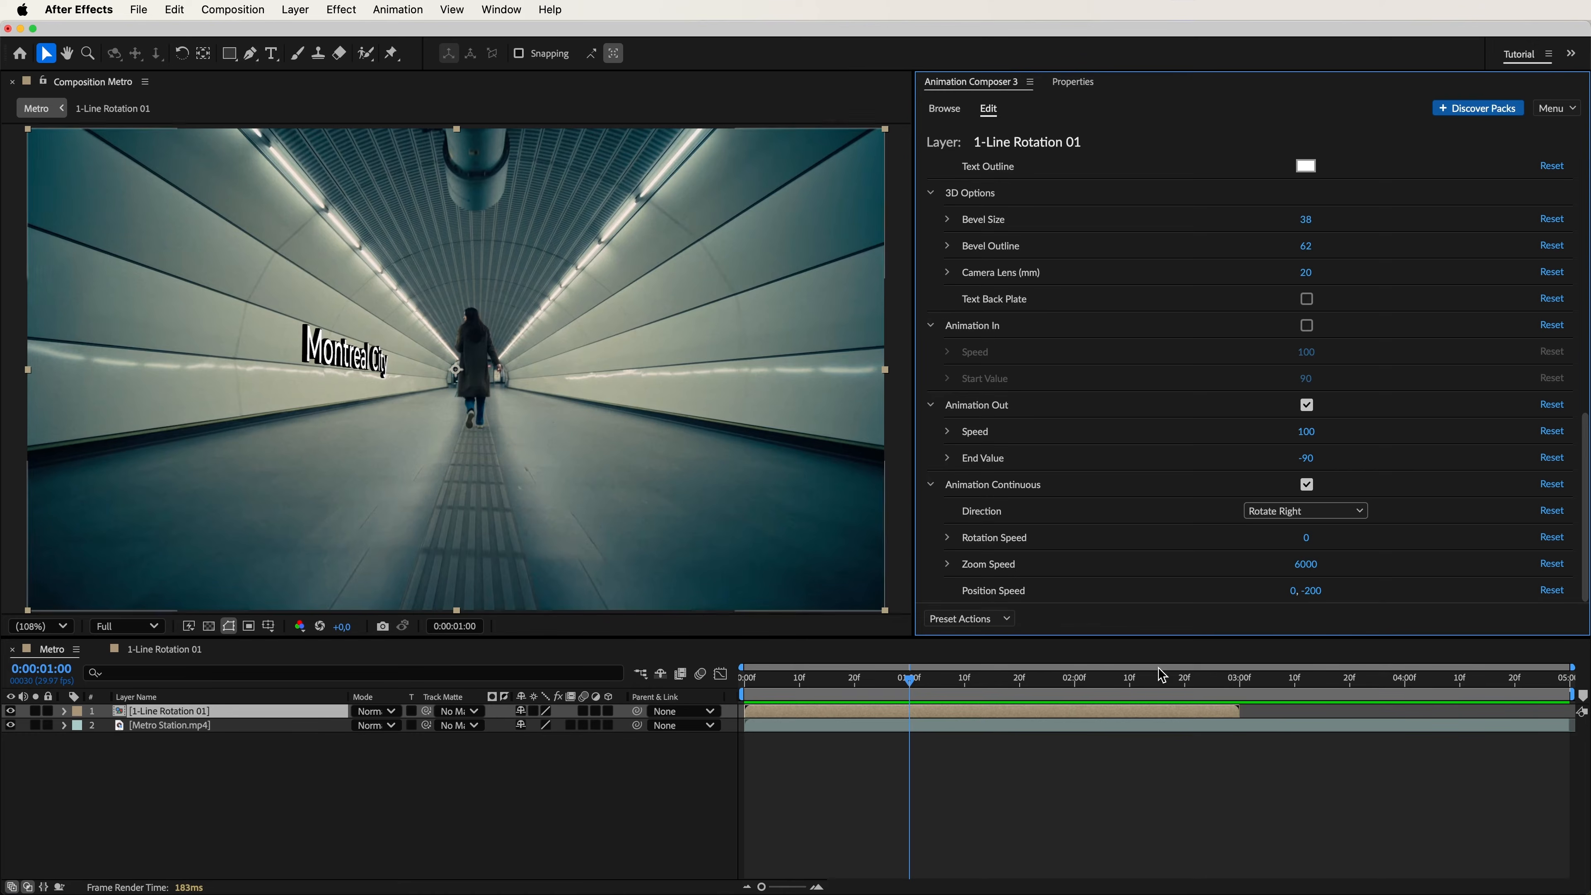
# Duplicate the title layer and place the copy on the opposite wall at position 2200, 520 with Y rotation 90 and Z rotation -1.75.
pyautogui.click(293, 717)
pyautogui.press('super+d')
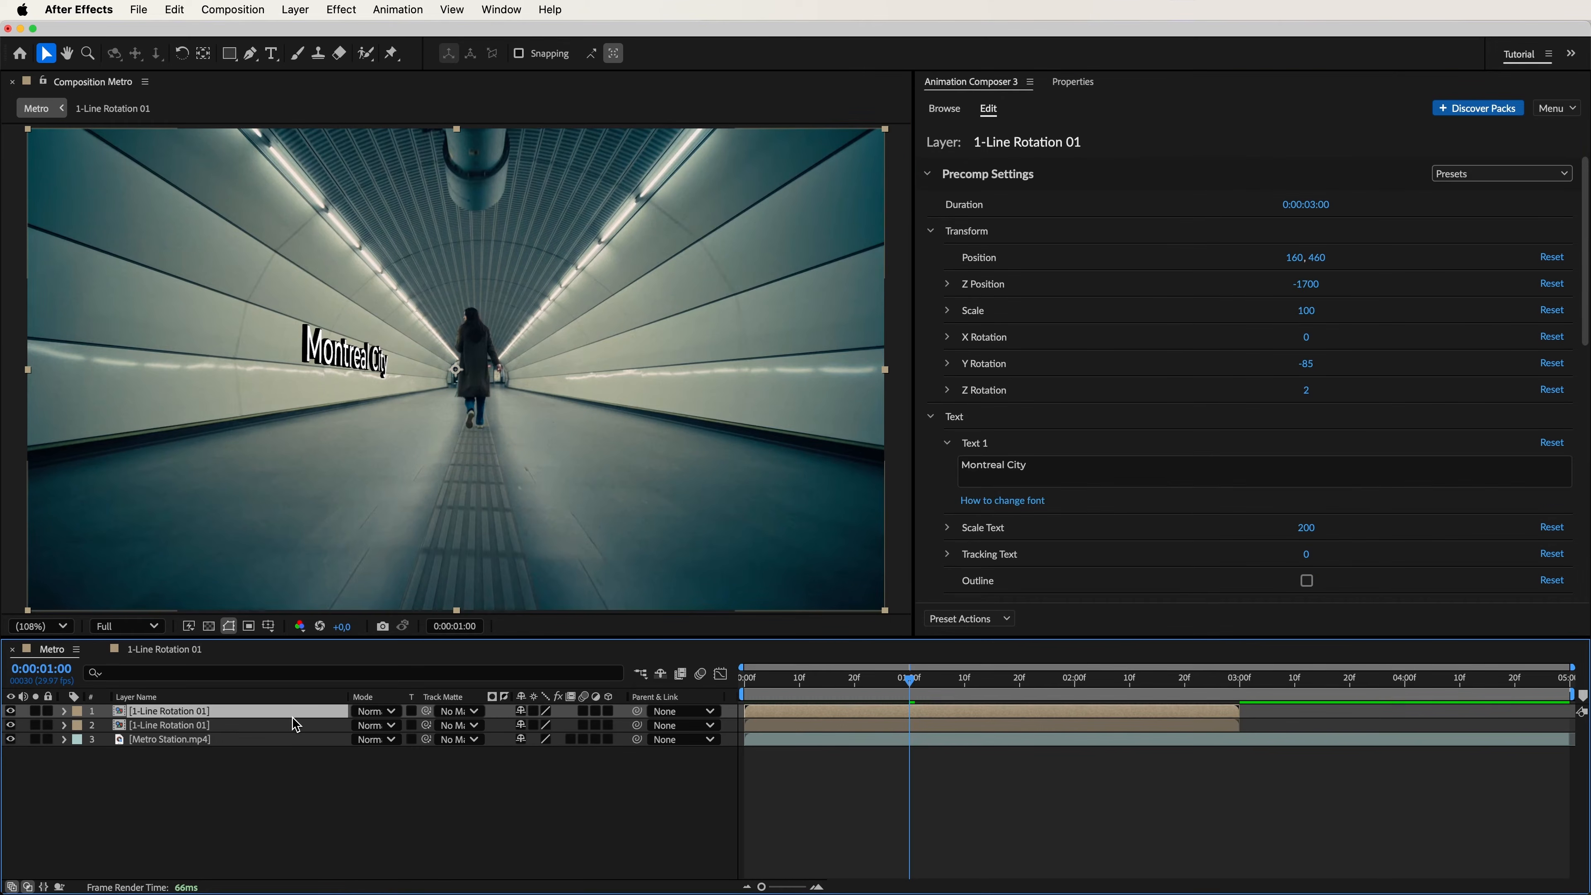
pyautogui.moveTo(1307, 365)
pyautogui.mouseDown()
pyautogui.moveTo(1542, 360)
pyautogui.moveTo(1333, 363)
pyautogui.mouseUp()
pyautogui.moveTo(1294, 258); pyautogui.dragTo(1412, 266)
pyautogui.moveTo(1306, 390); pyautogui.dragTo(1281, 398)
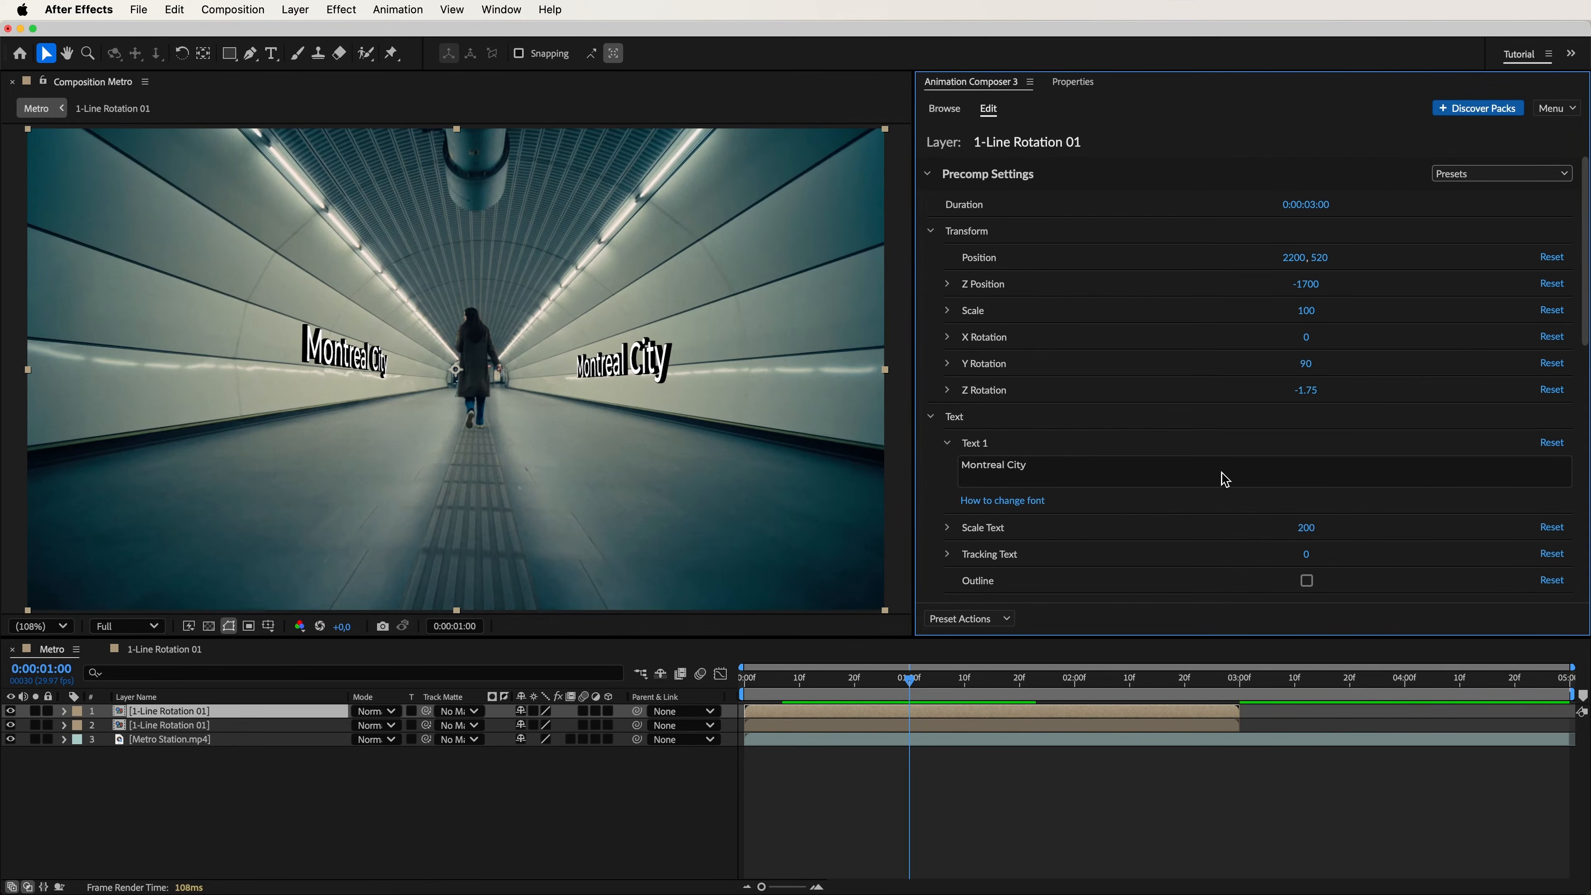
# Change the duplicate's text to "Exit - City Center", enabling its Animation In and disabling its Animation Out.
pyautogui.click(1243, 475)
pyautogui.write('Exit - City Center')
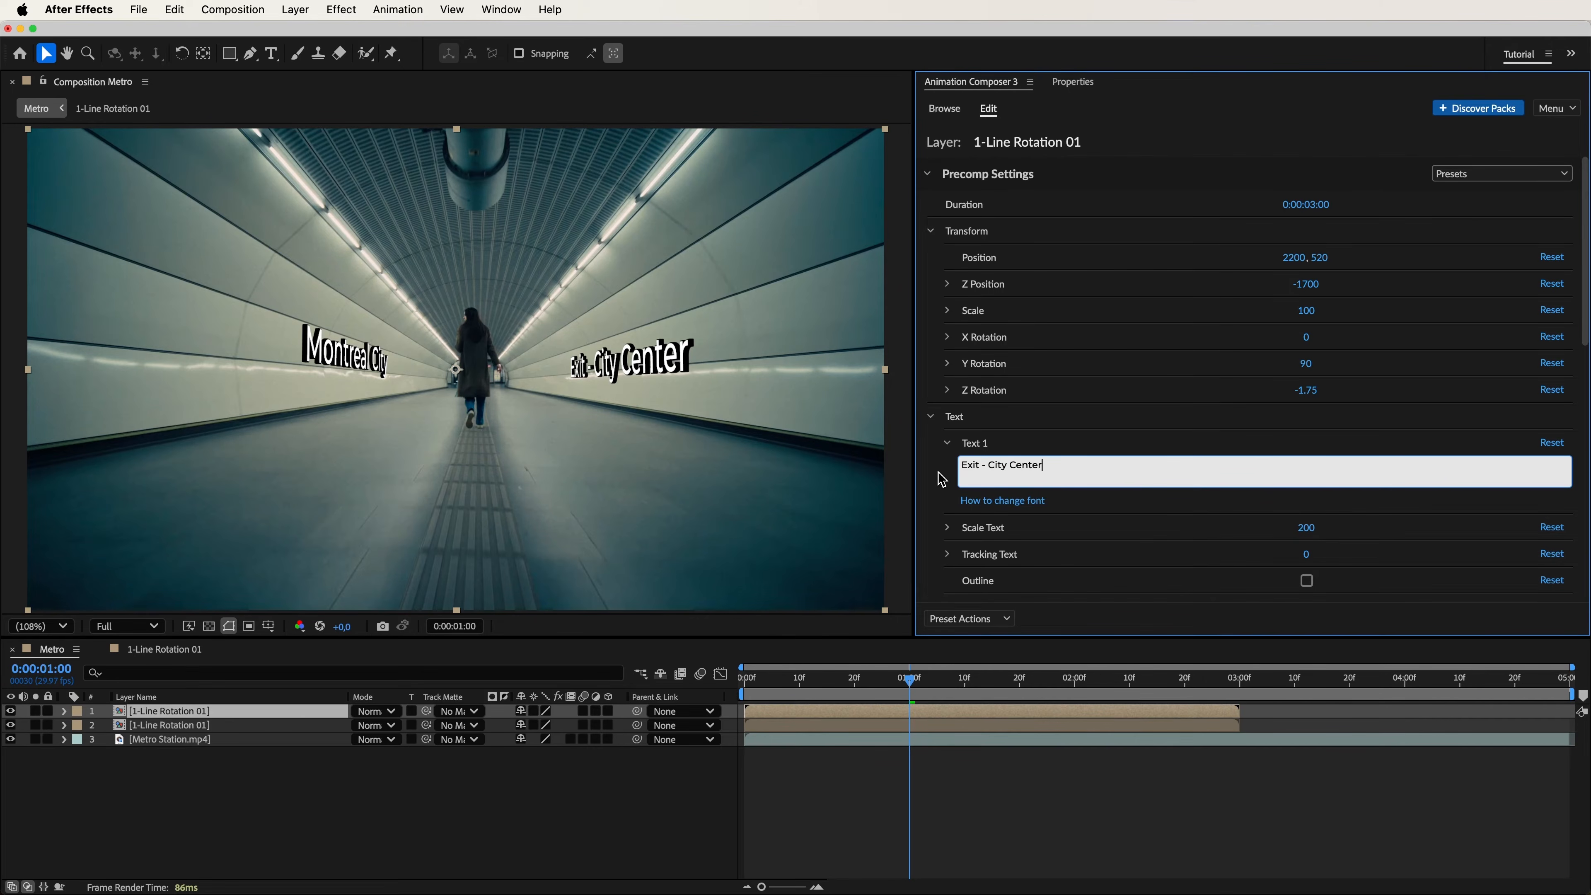
pyautogui.moveTo(1585, 318); pyautogui.dragTo(1586, 582)
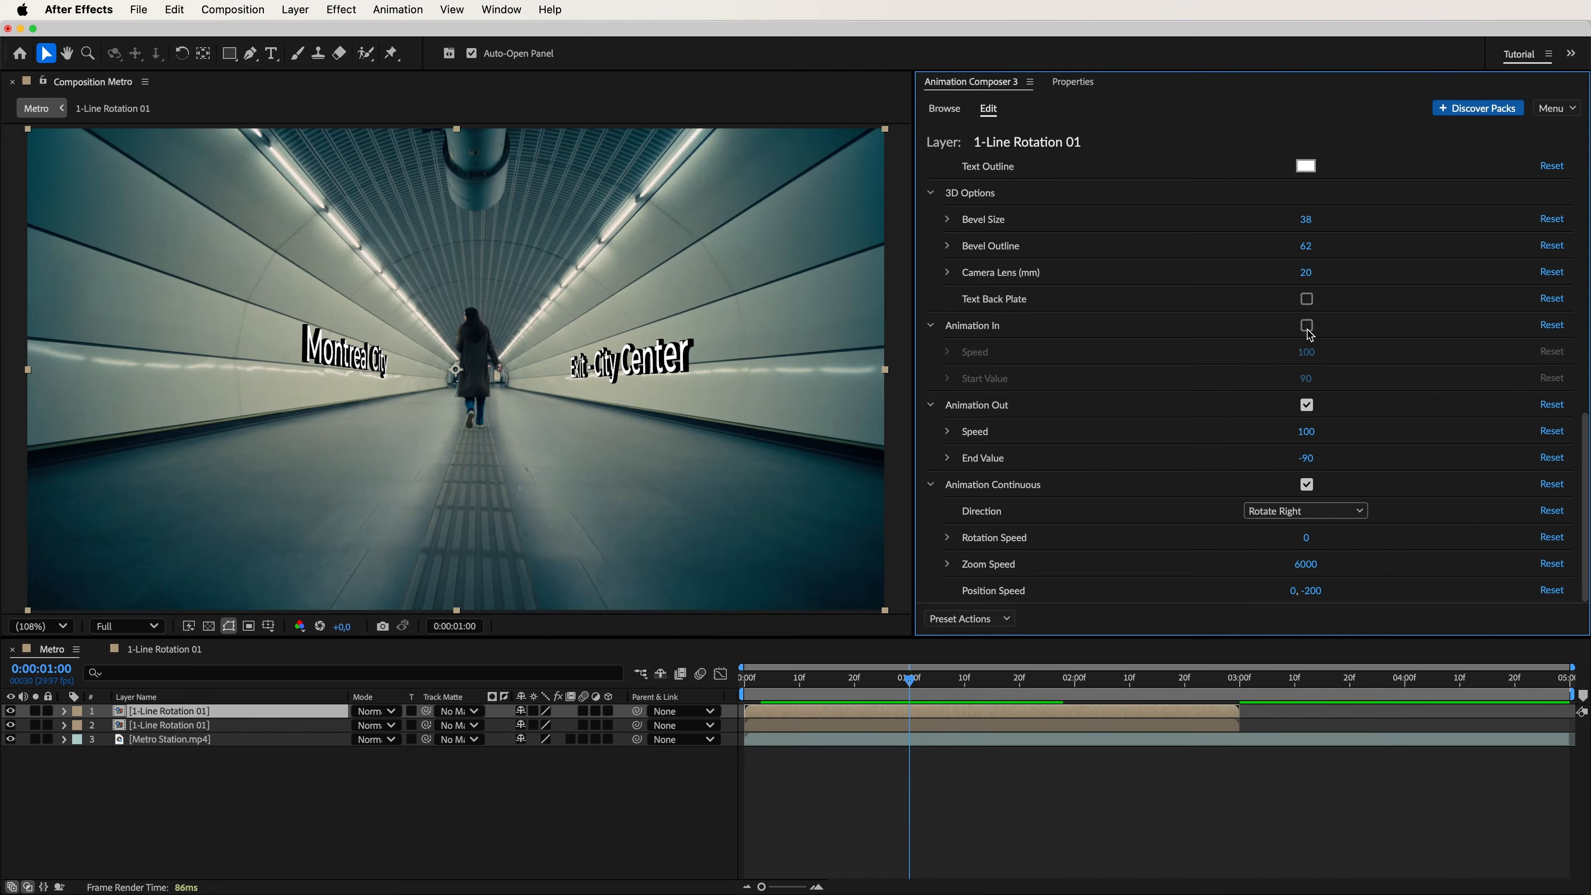
pyautogui.click(1307, 406)
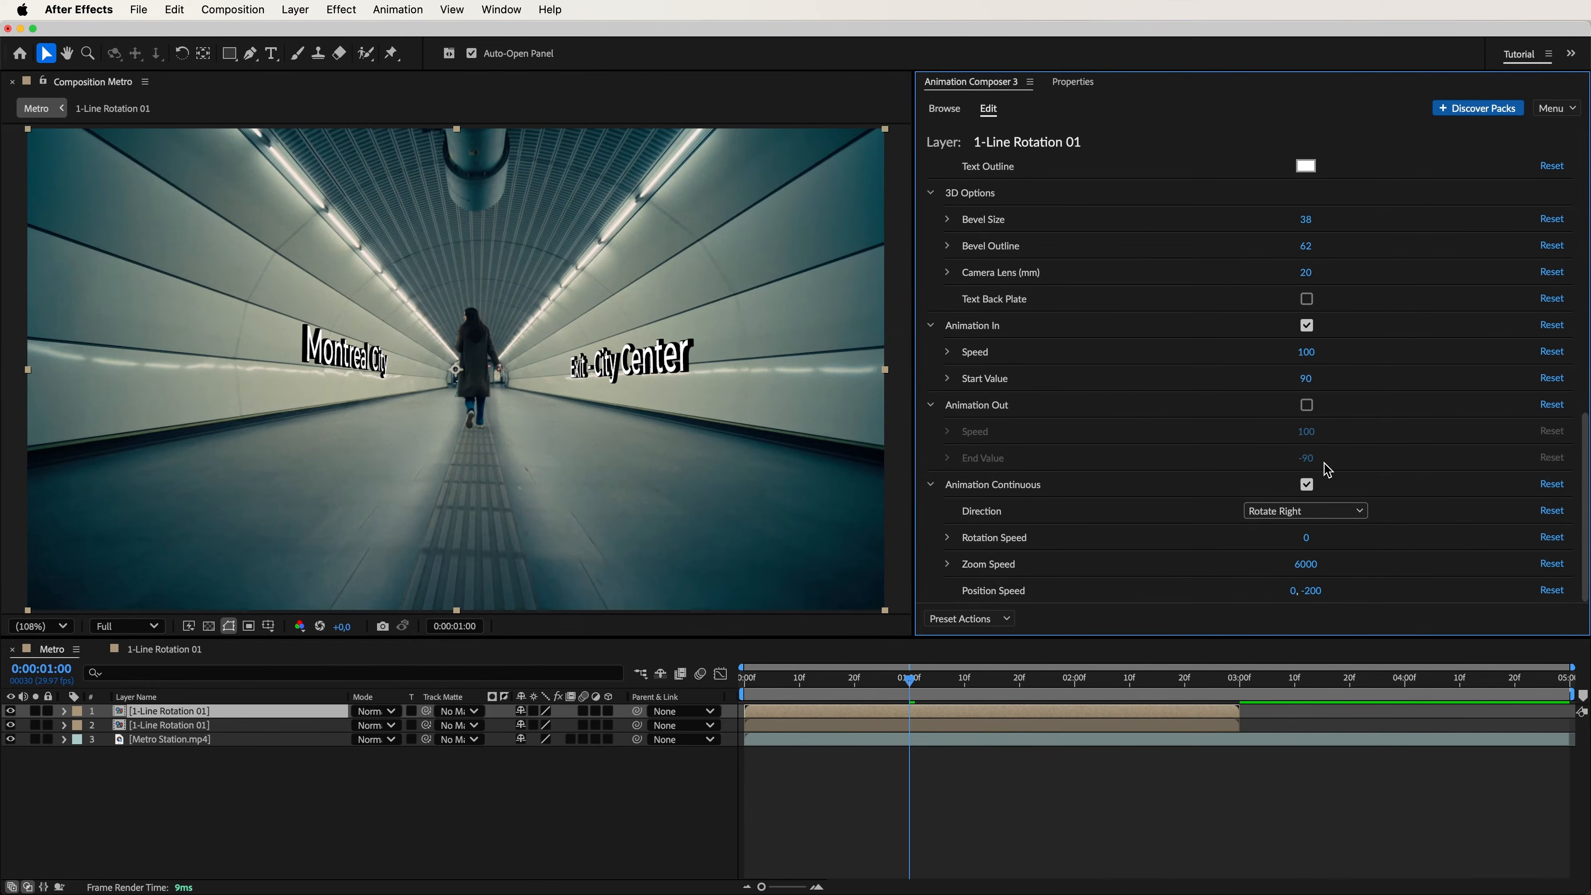
# Set the "Exit - City Center" title's zoom speed to 3500 and position speed to 0, -180, and preview the result.
pyautogui.moveTo(1316, 568); pyautogui.dragTo(1198, 574)
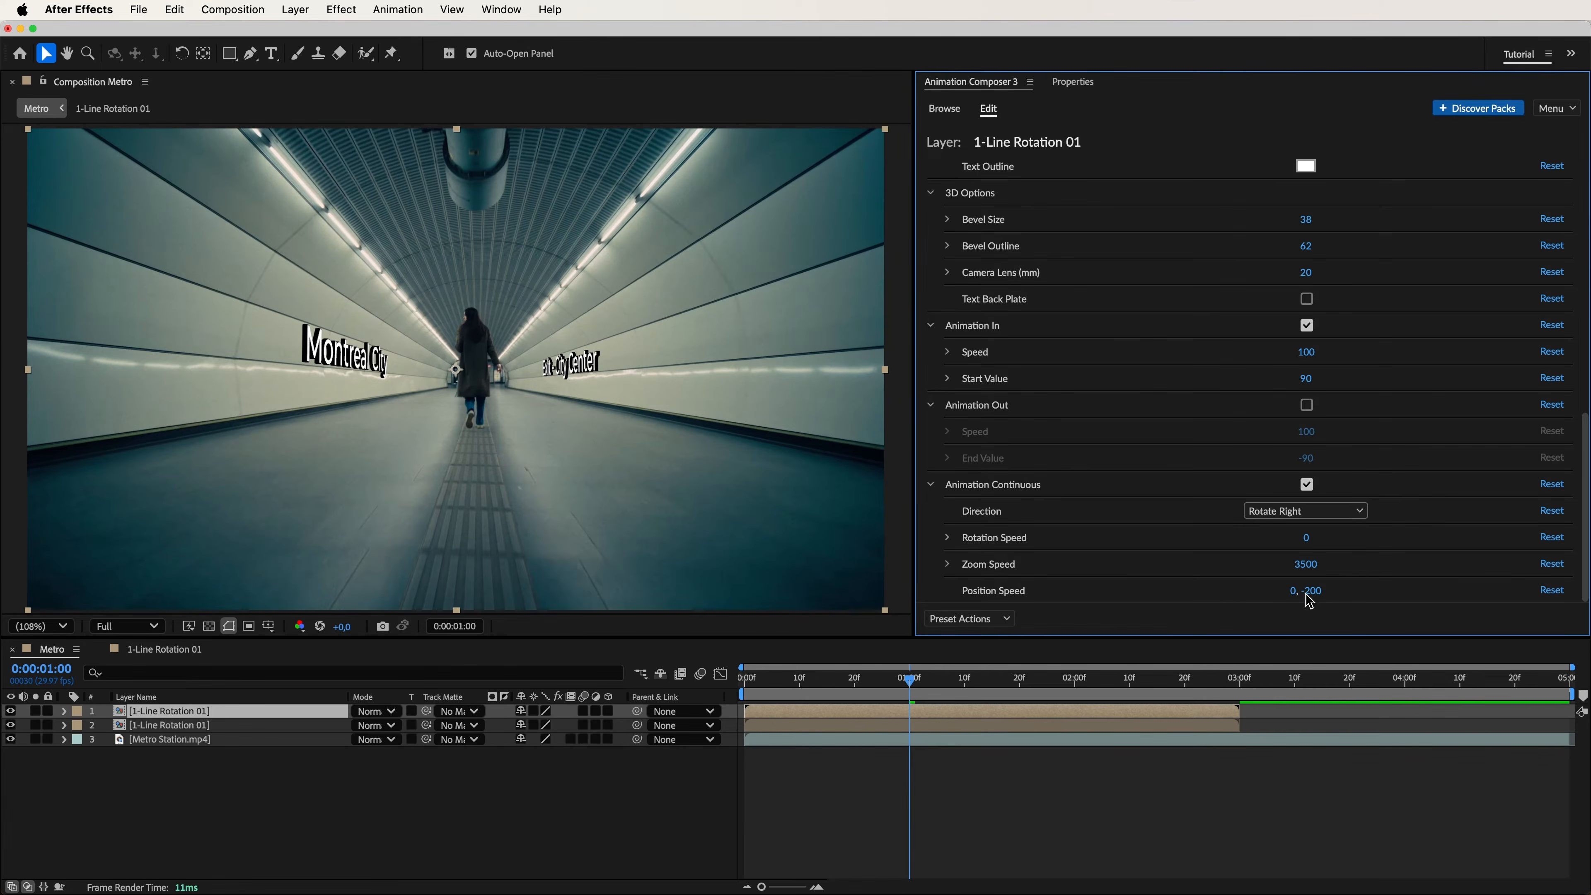
pyautogui.press('space')
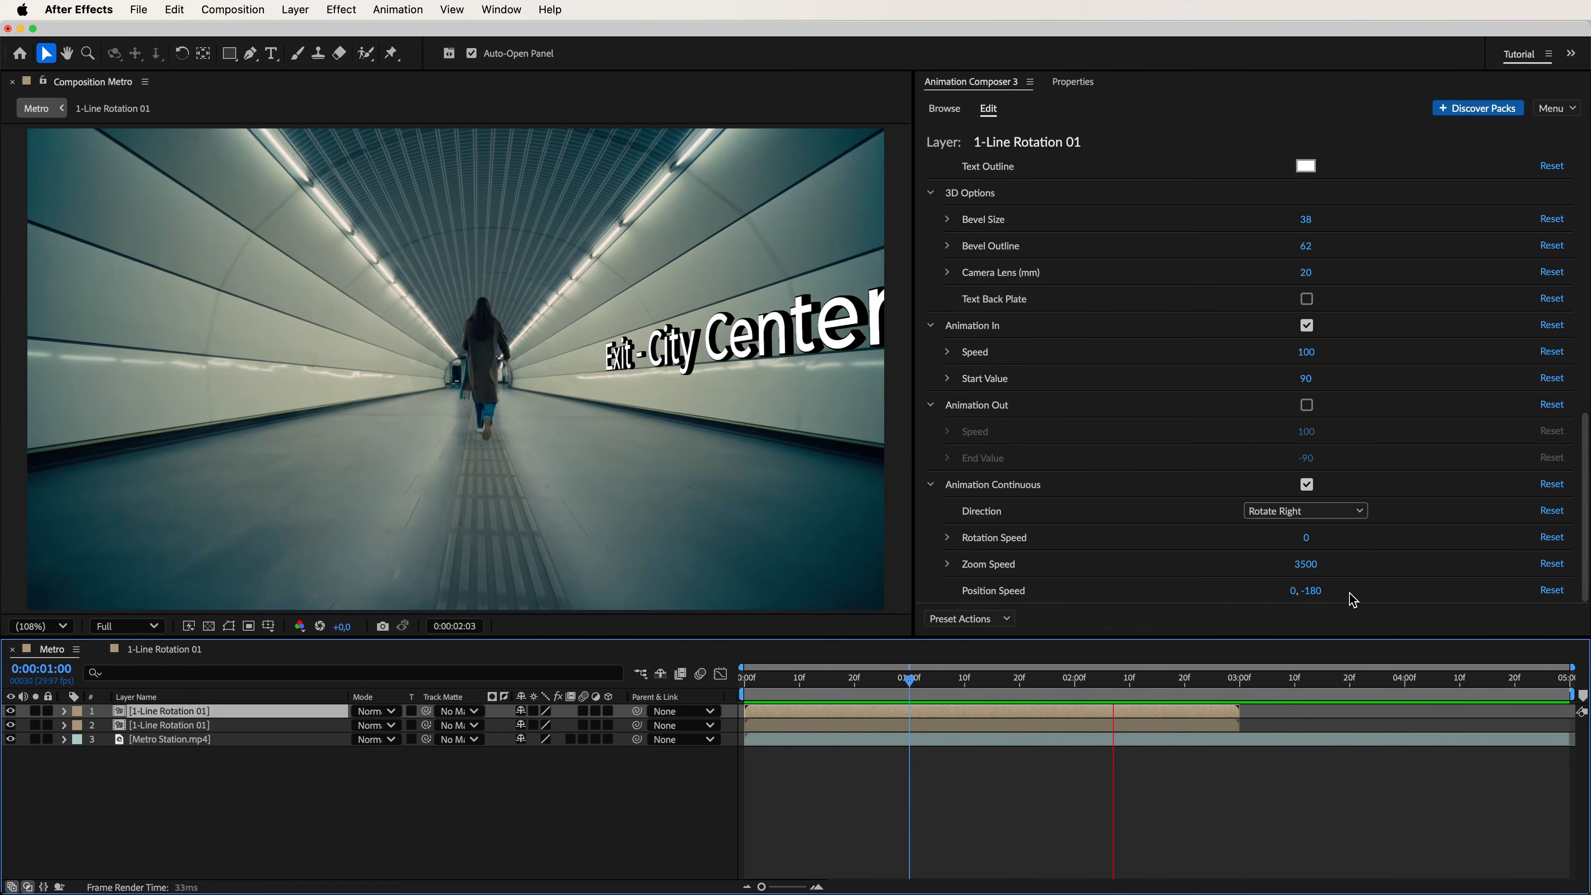
pyautogui.press('space')
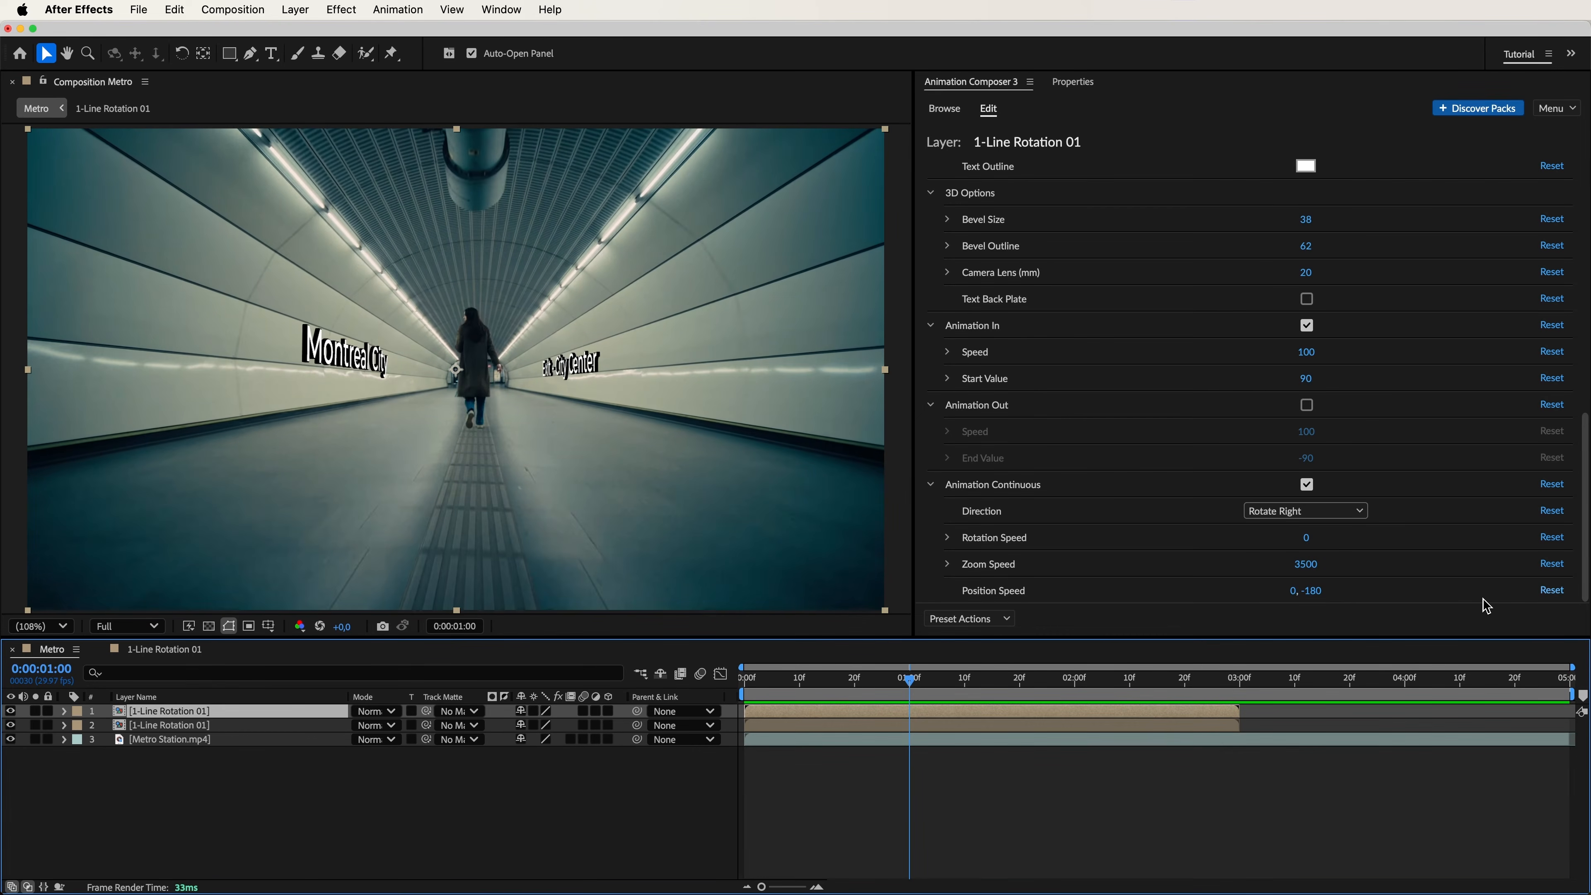
# Extend the "Exit - City Center" title's duration to 5 seconds, delay its layer's start in the timeline and preview.
pyautogui.moveTo(1587, 571); pyautogui.dragTo(1588, 316)
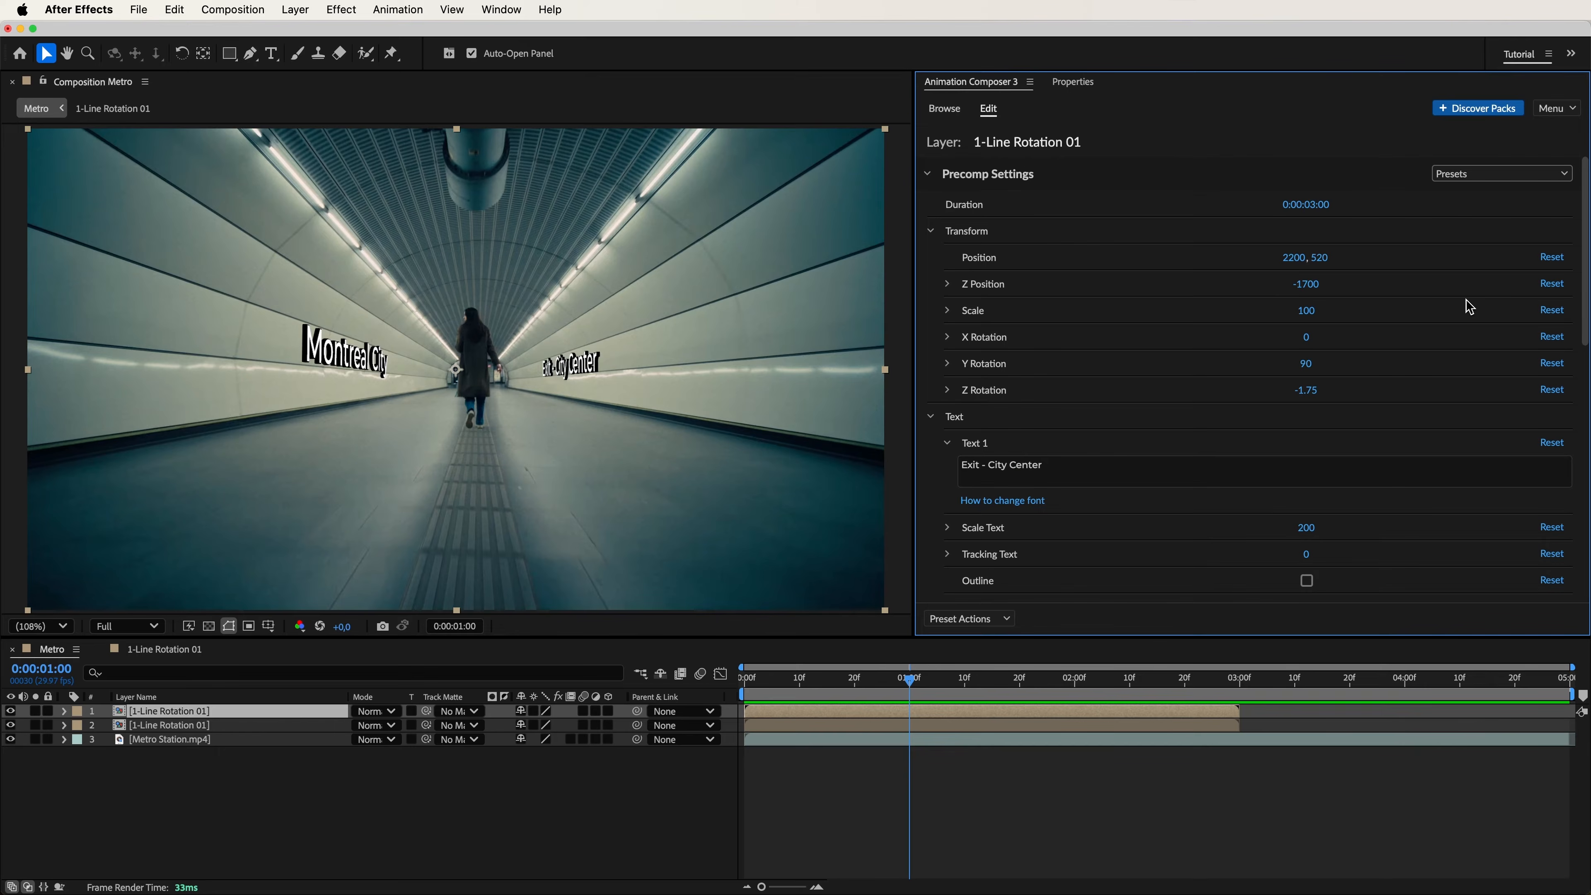
pyautogui.moveTo(1326, 218); pyautogui.dragTo(1423, 219)
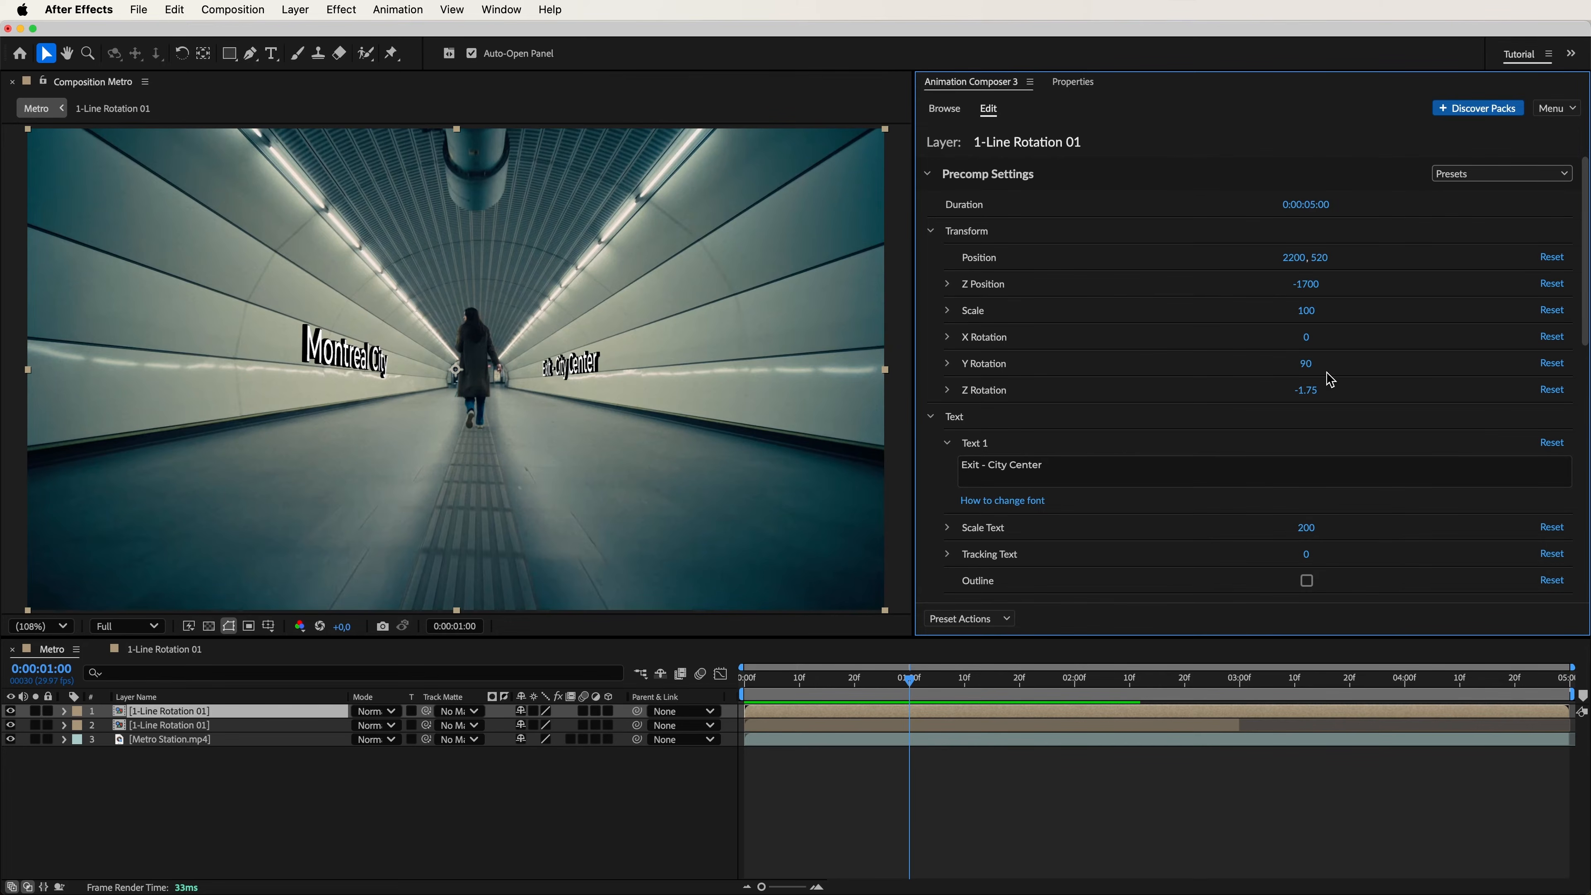
pyautogui.moveTo(861, 712); pyautogui.dragTo(1023, 711)
pyautogui.press('space')
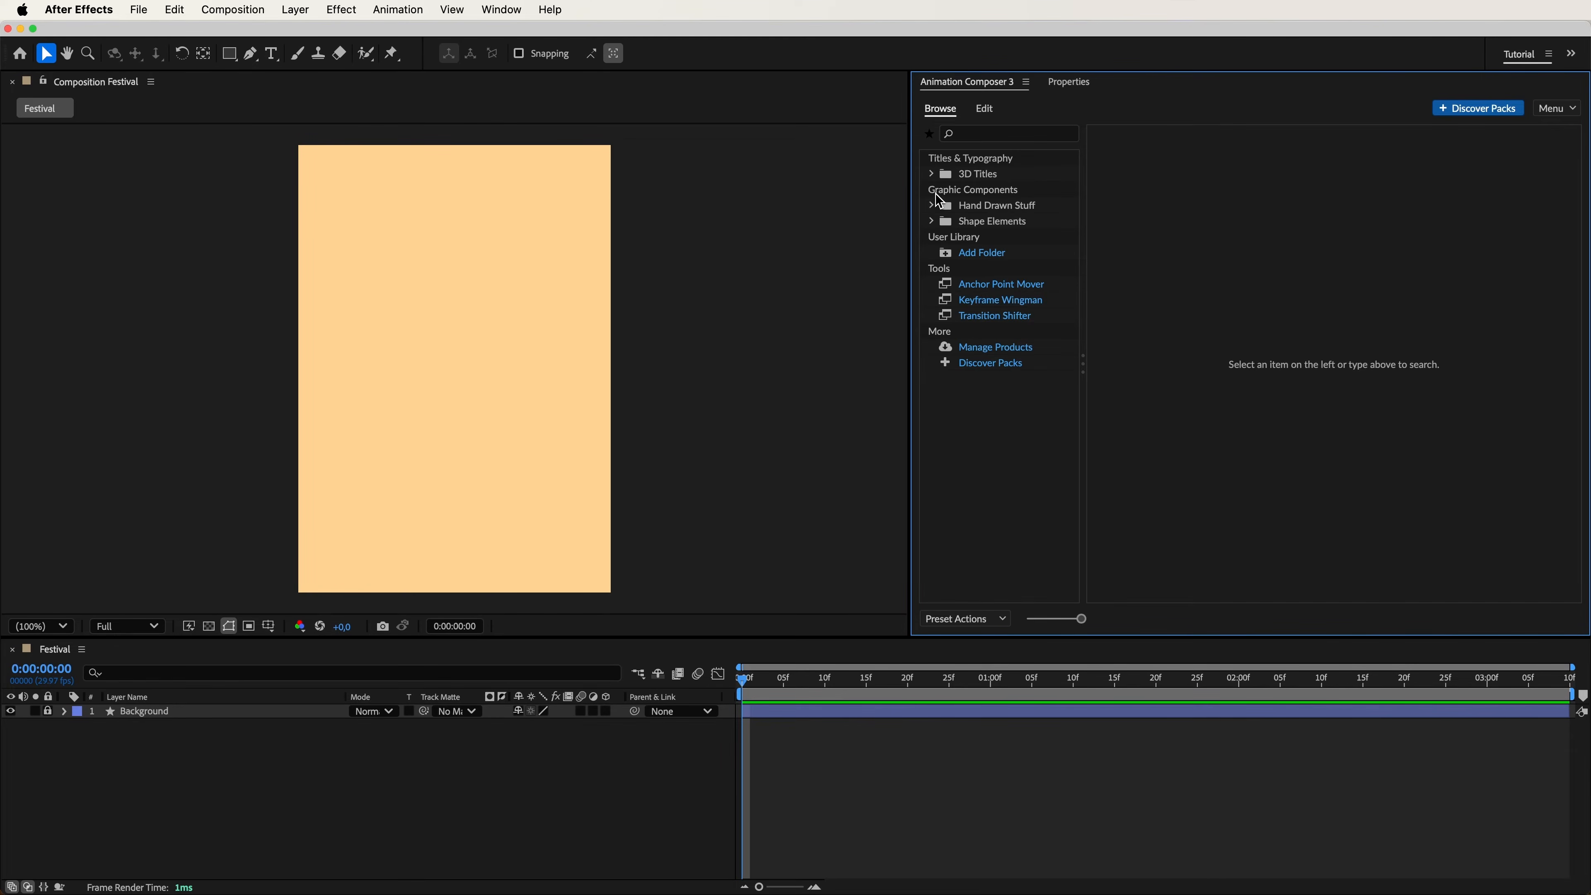
# Add the "1-Line Drop Line 01" preset from the Drop 3D titles to the Festival composition and preview it.
pyautogui.click(934, 177)
pyautogui.click(969, 193)
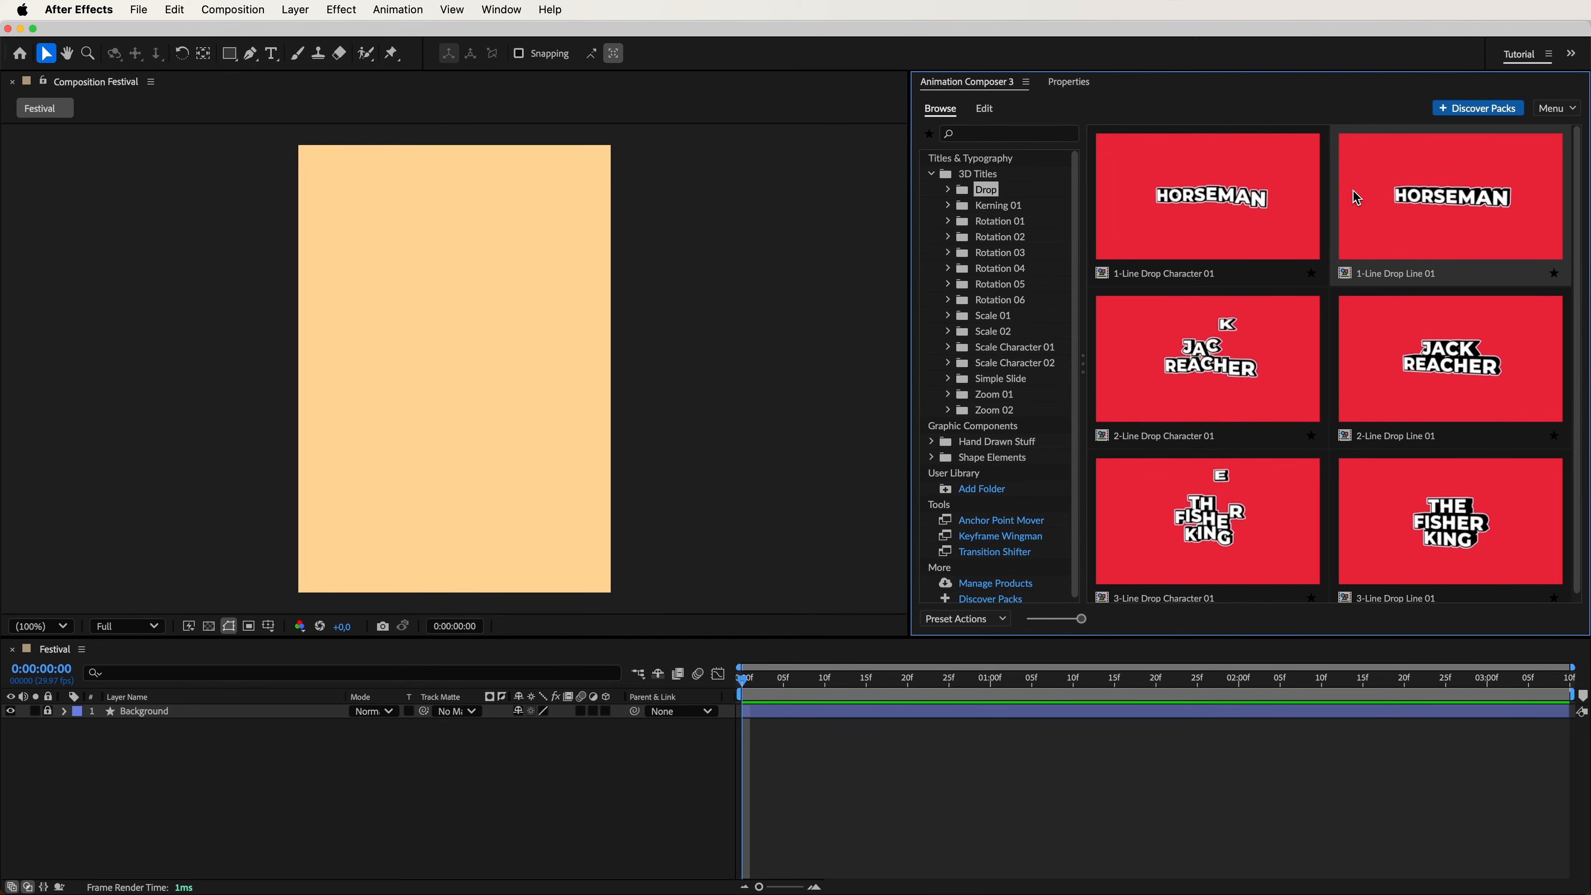
pyautogui.click(1473, 249)
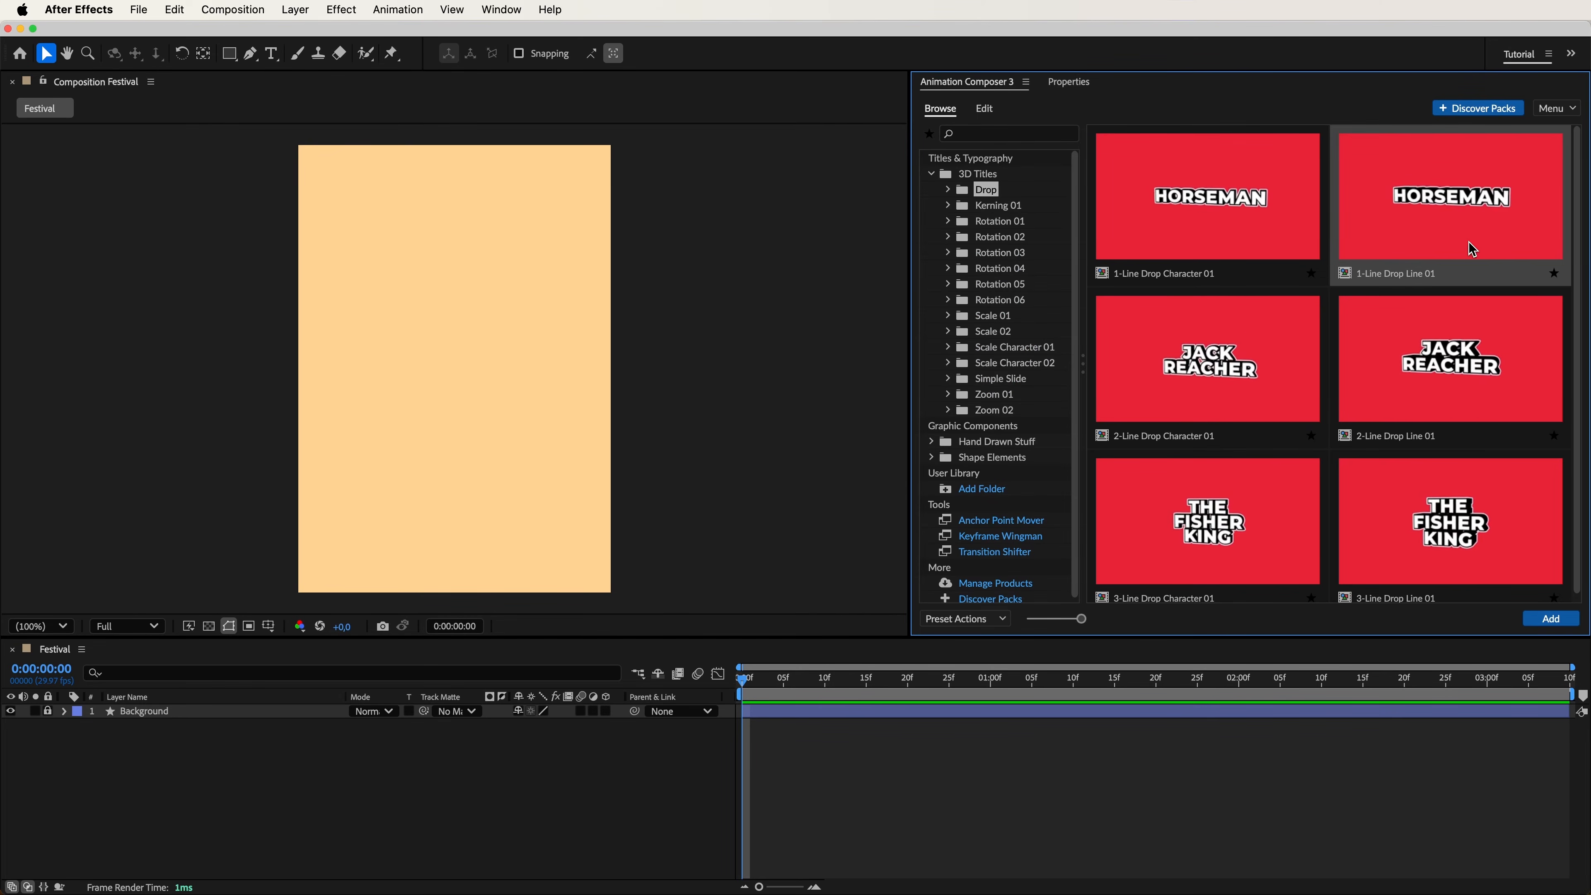
pyautogui.click(1551, 620)
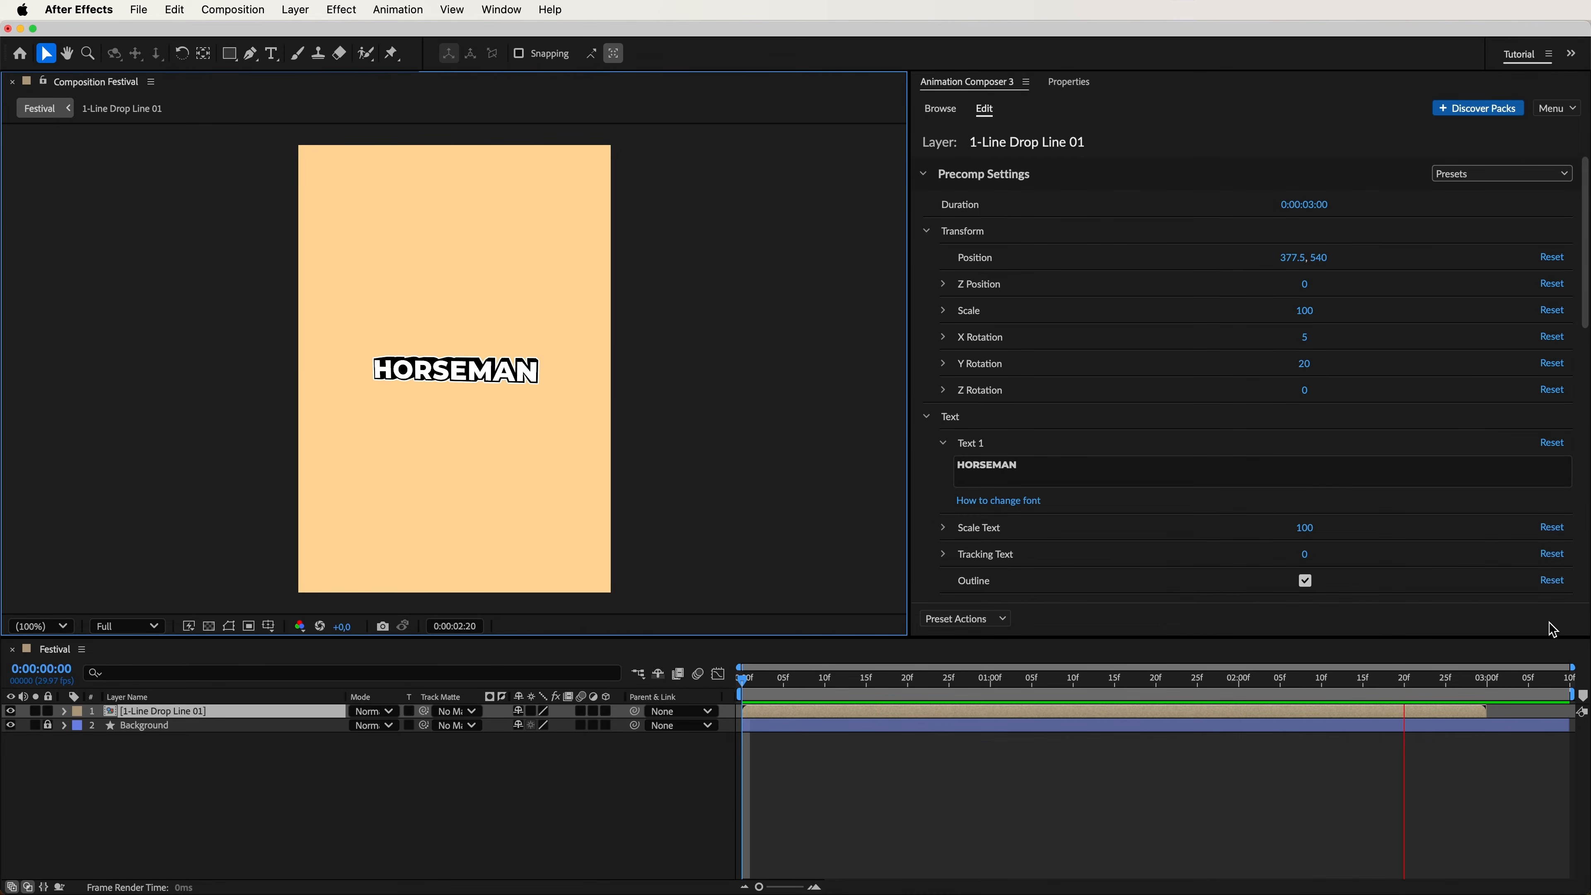
pyautogui.press('space')
# Set the drop title's duration to 0:00:03:10, X and Y rotation to 0, and position to 377.5, 1355.
pyautogui.moveTo(1306, 208); pyautogui.dragTo(1315, 210)
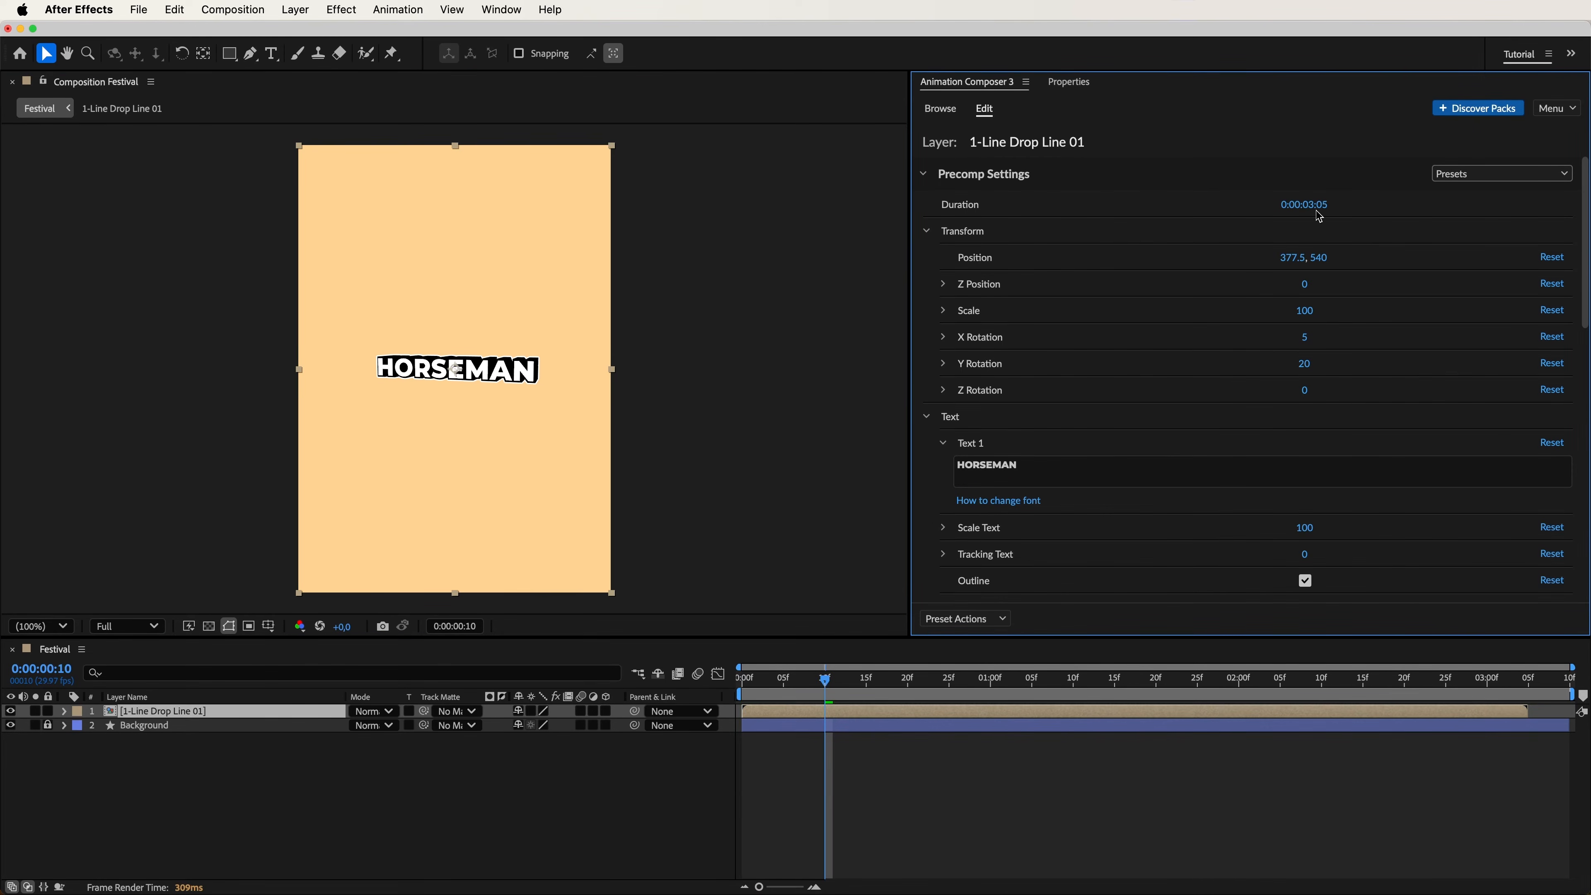
pyautogui.moveTo(1309, 343); pyautogui.dragTo(1284, 374)
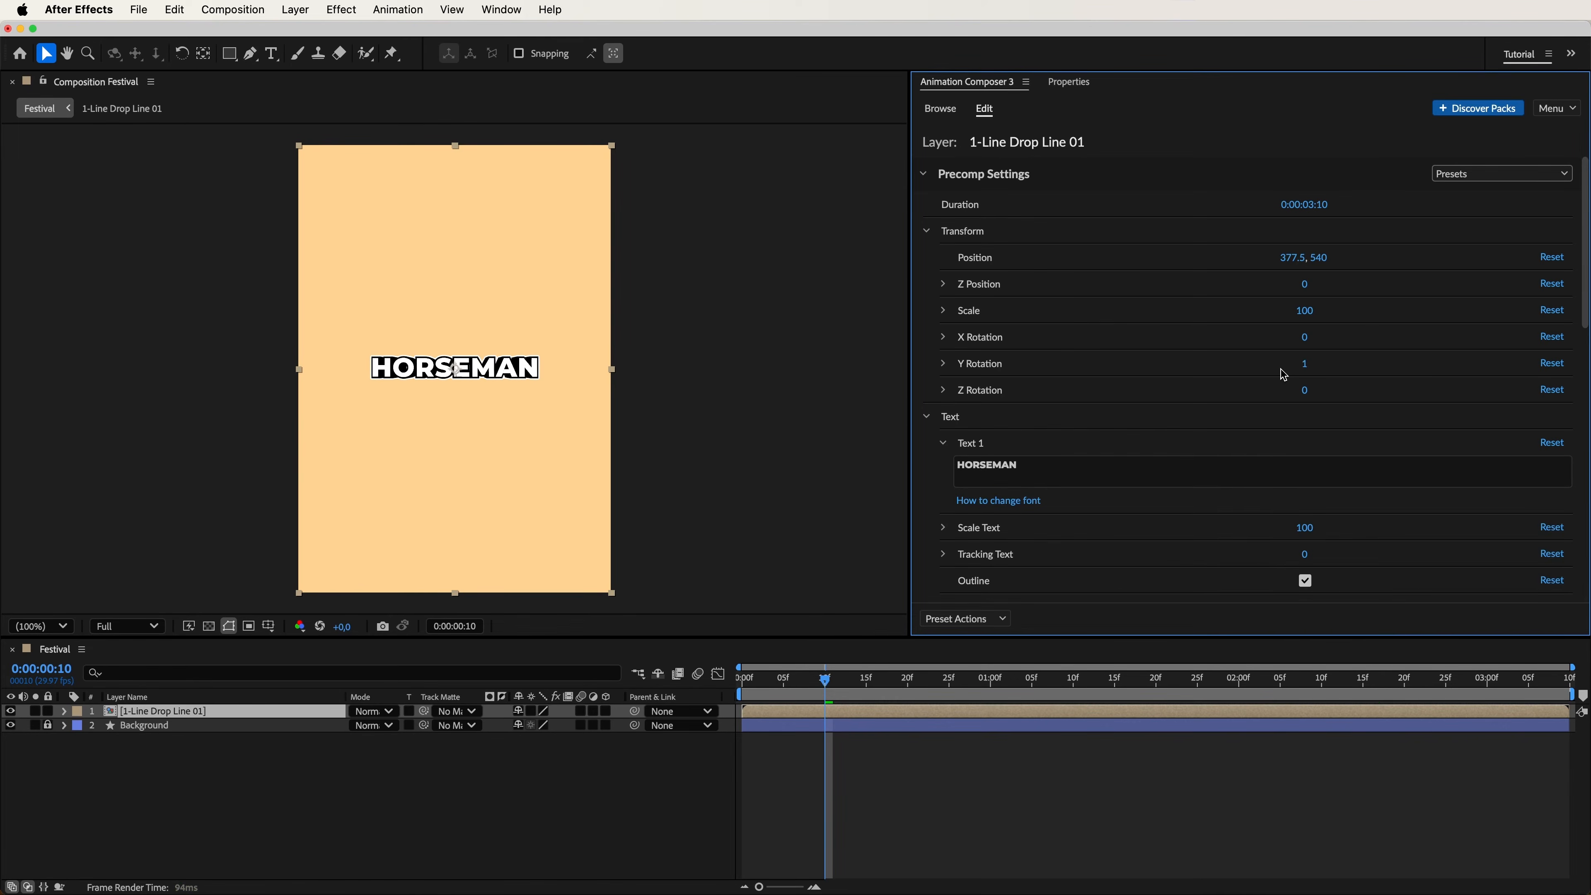
pyautogui.moveTo(1326, 268); pyautogui.dragTo(1406, 267)
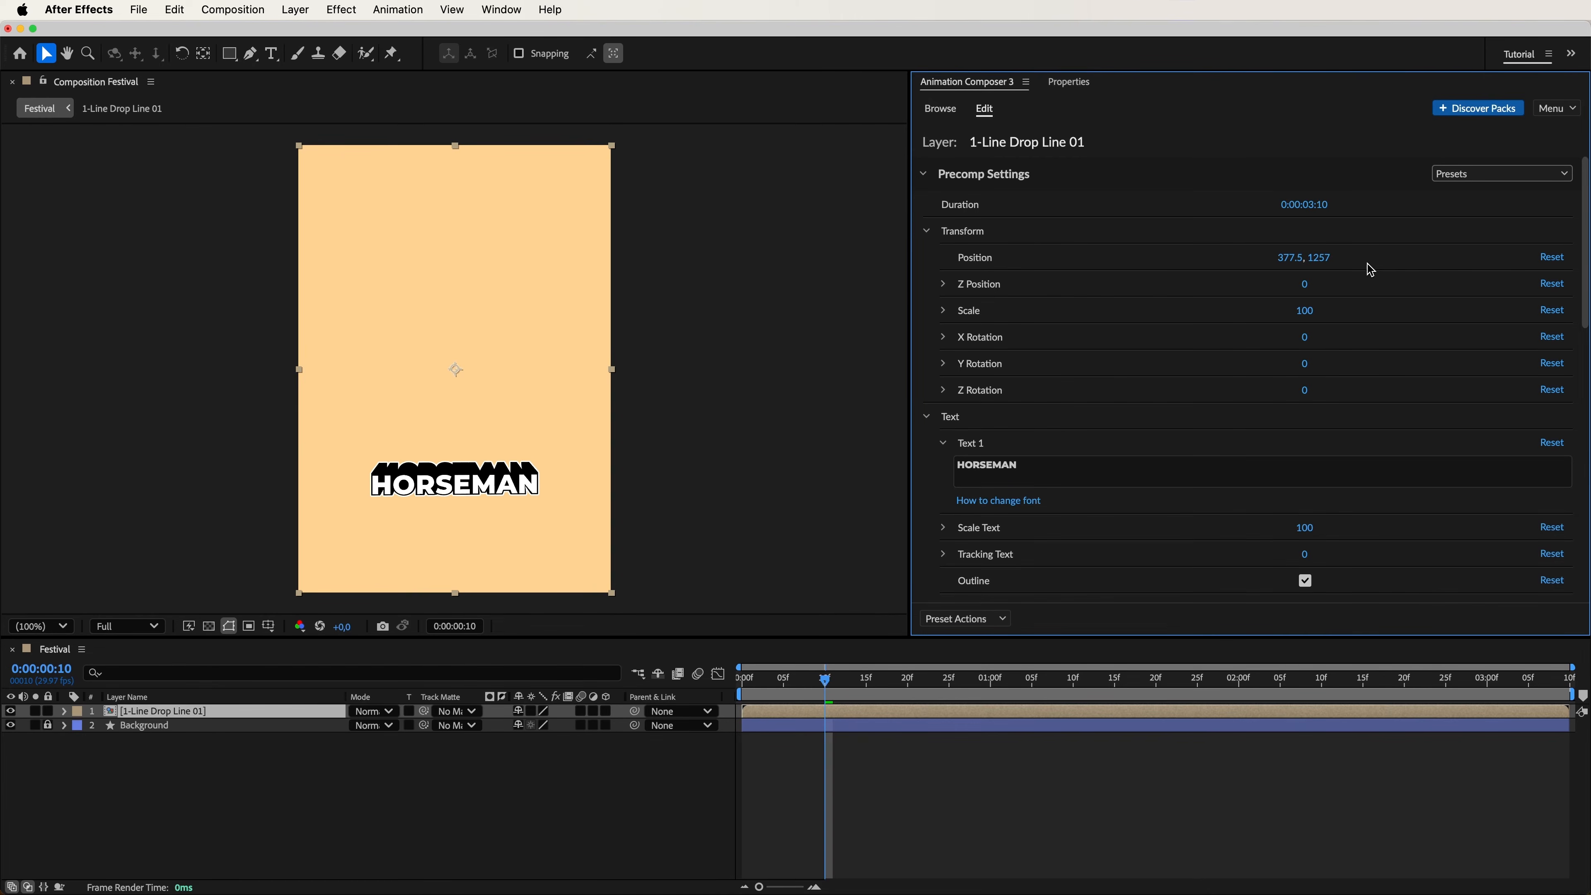
# Change the font of the Text 1 layer inside the title precomp to AM Tripoli and return to the Festival composition's title settings.
pyautogui.doubleClick(288, 715)
pyautogui.click(181, 782)
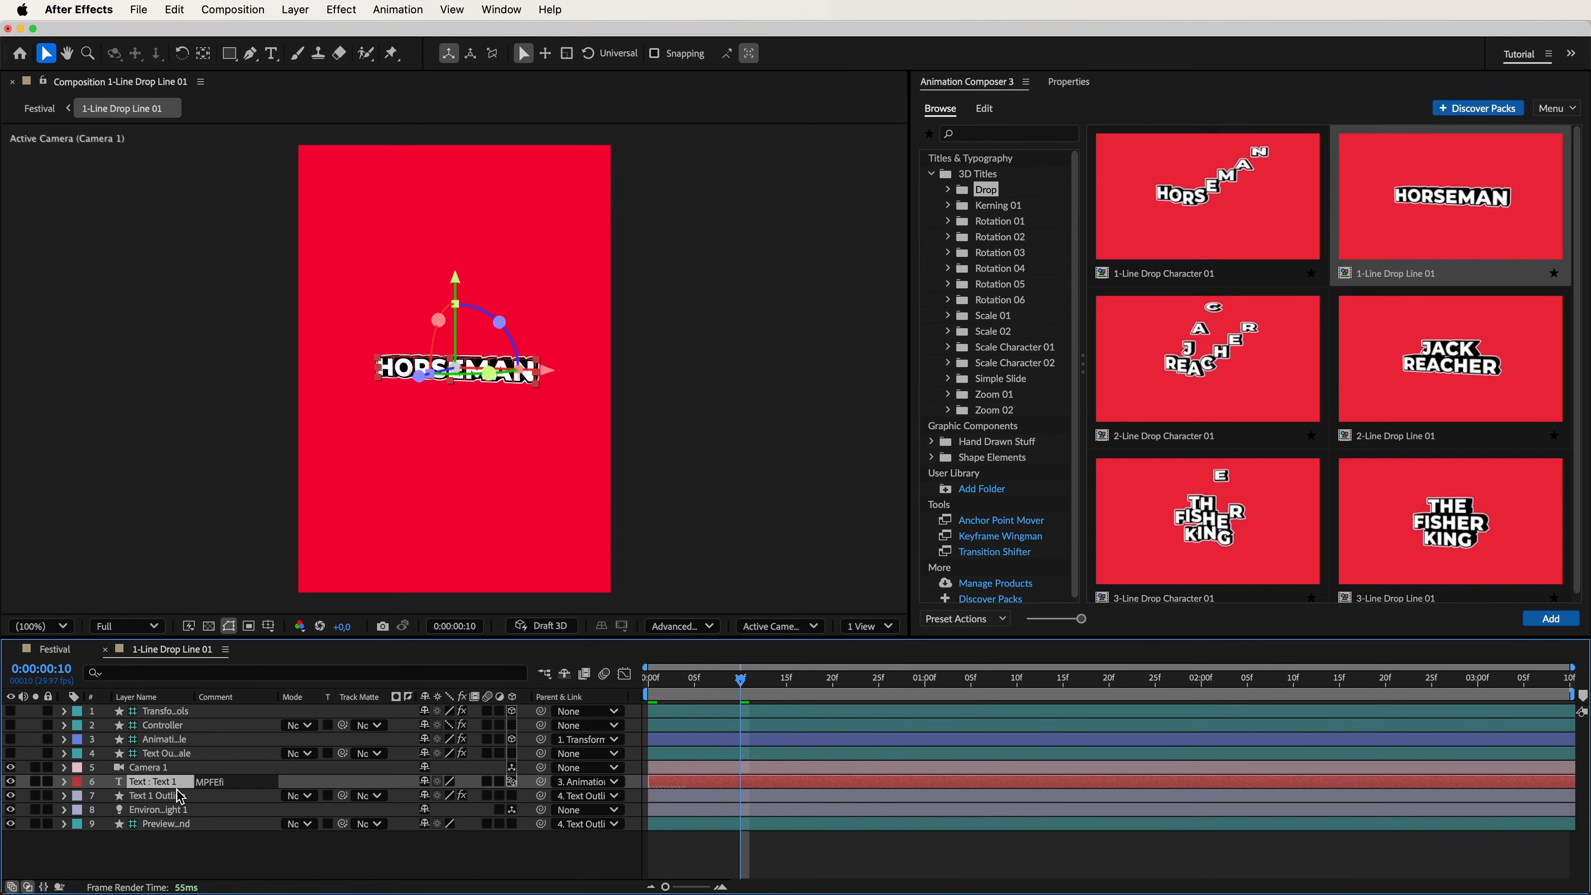
pyautogui.click(1079, 87)
pyautogui.click(1034, 280)
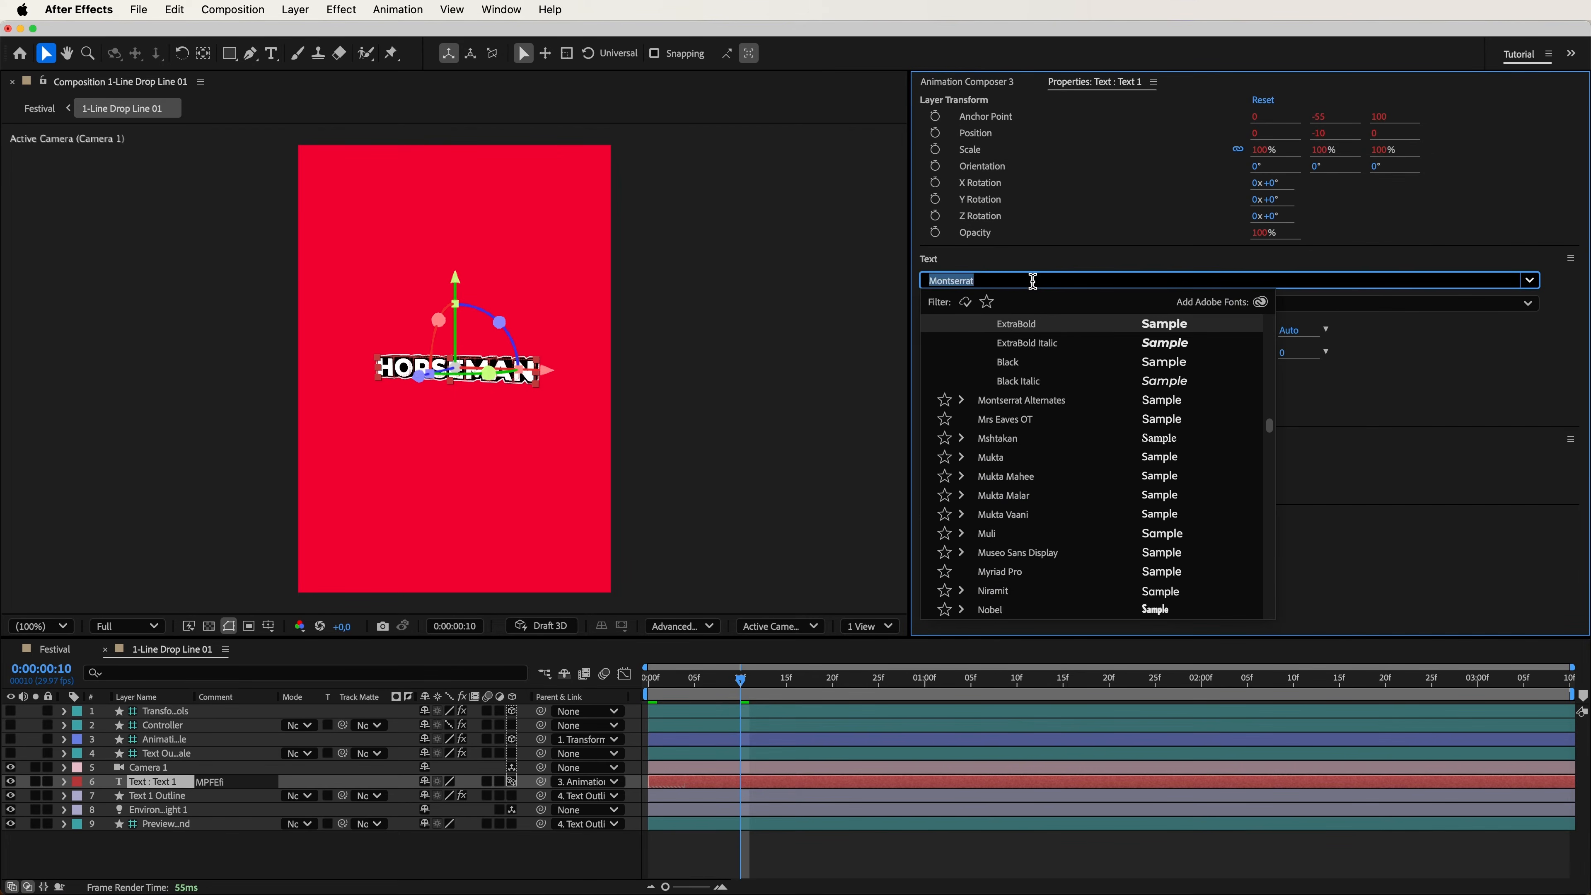
pyautogui.write('AM Tripoli')
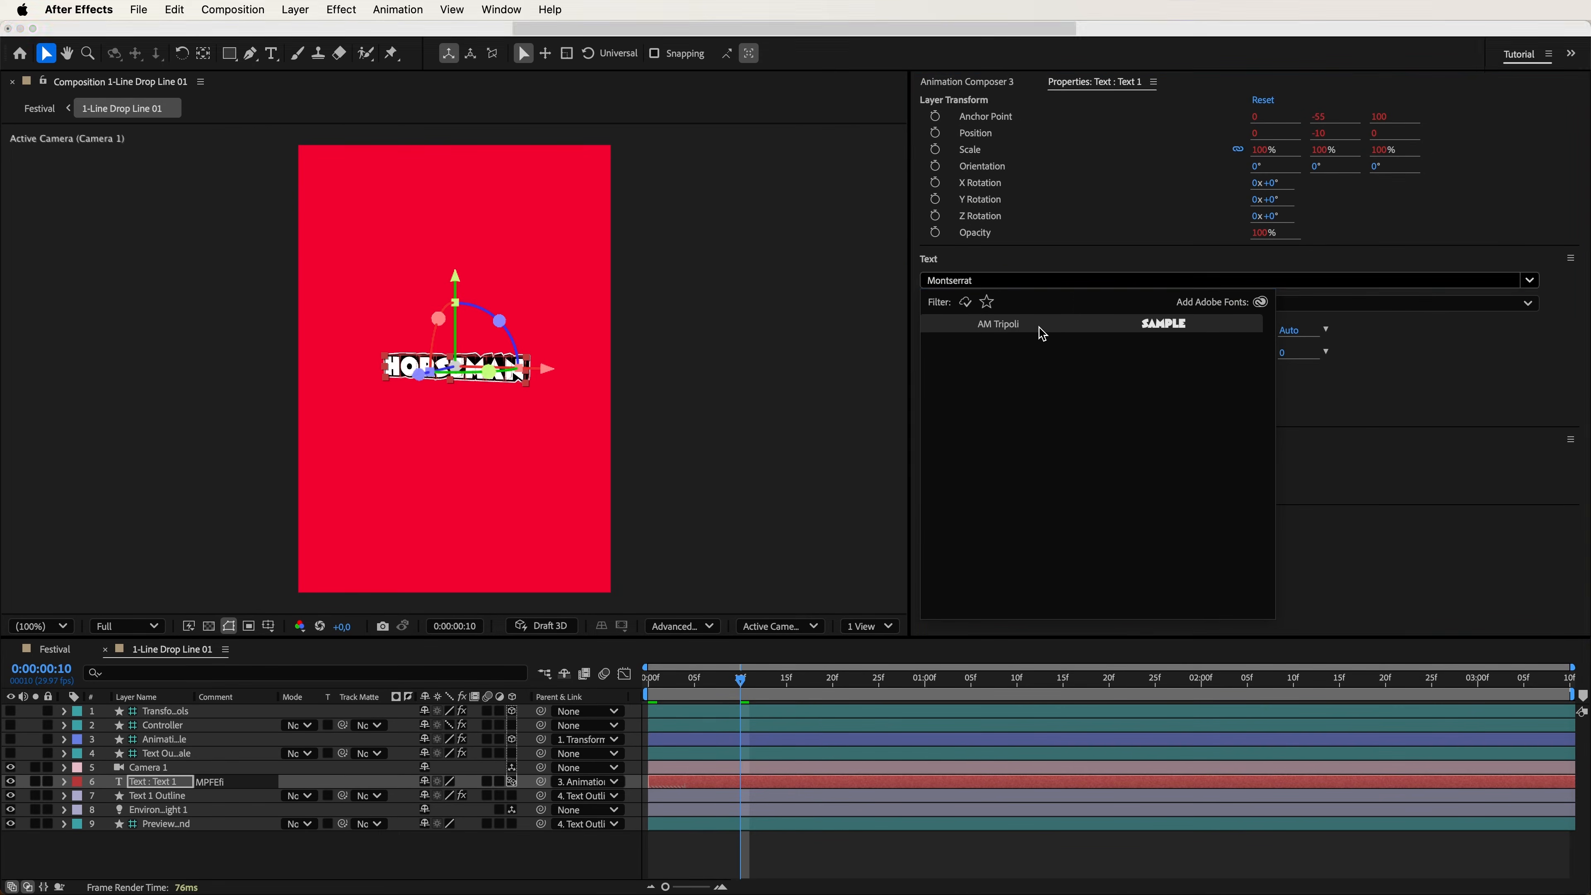
pyautogui.click(1039, 324)
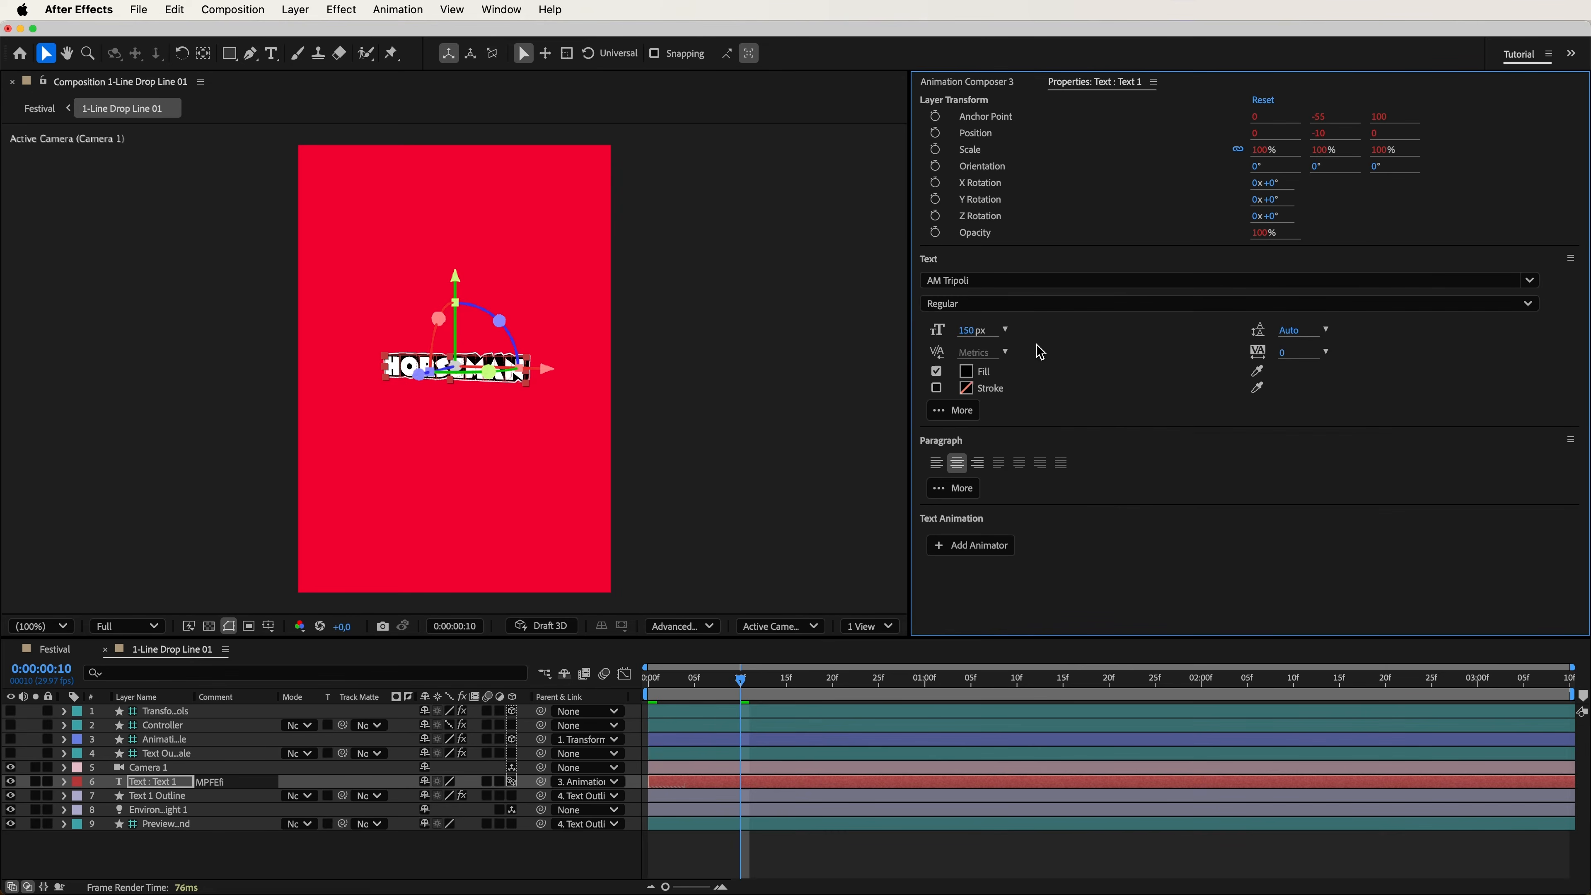
pyautogui.click(50, 650)
pyautogui.click(981, 83)
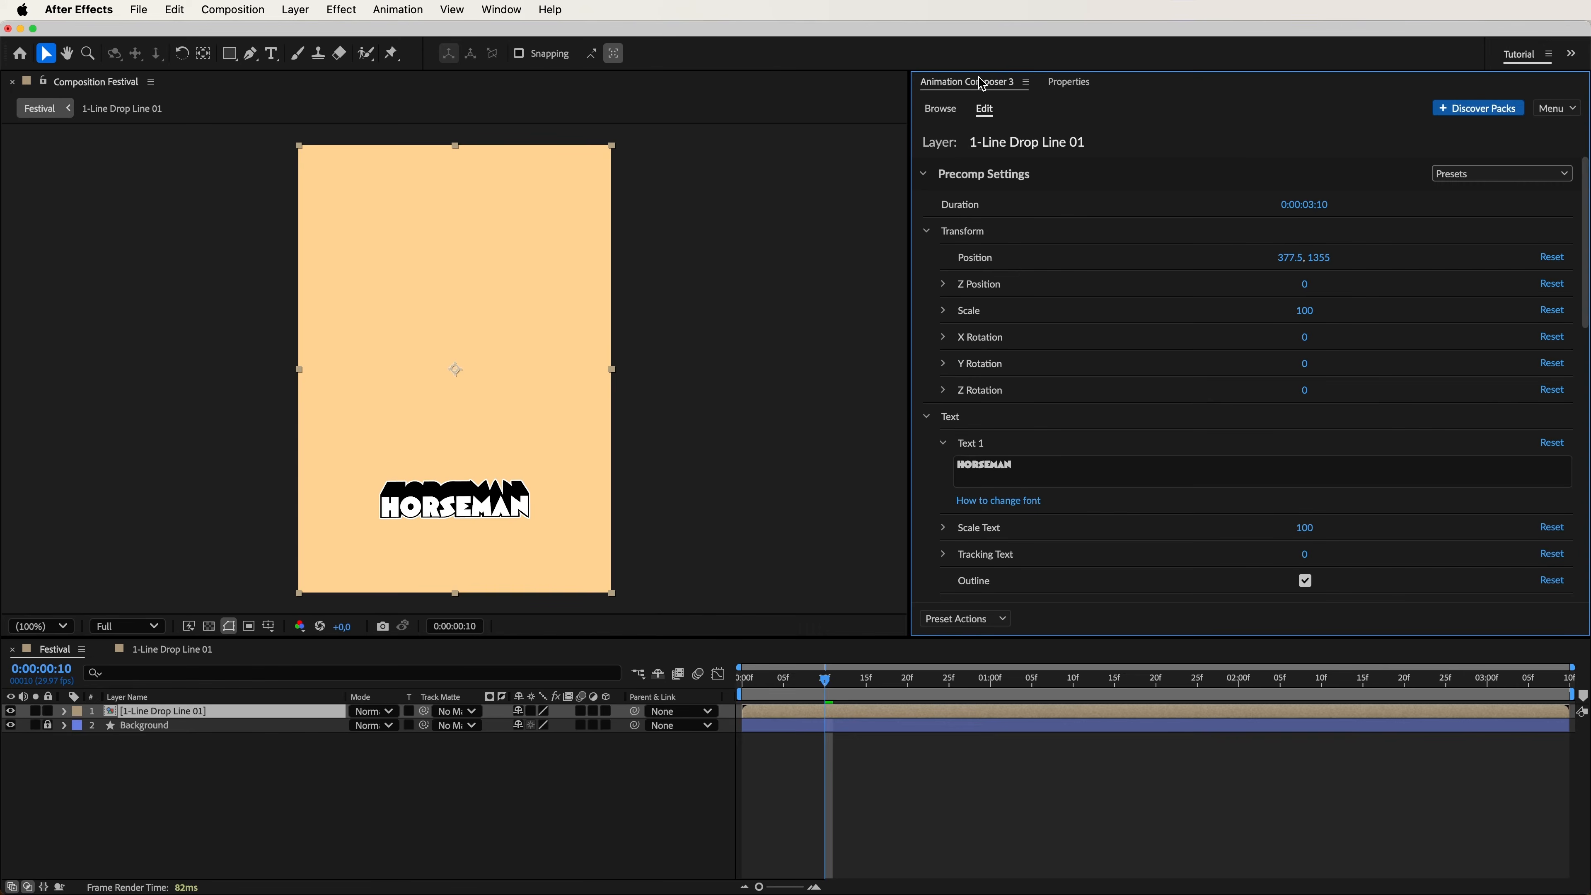
# Change the title text to "BRONCO", scale the text to 162 and disable its outline.
pyautogui.click(1010, 472)
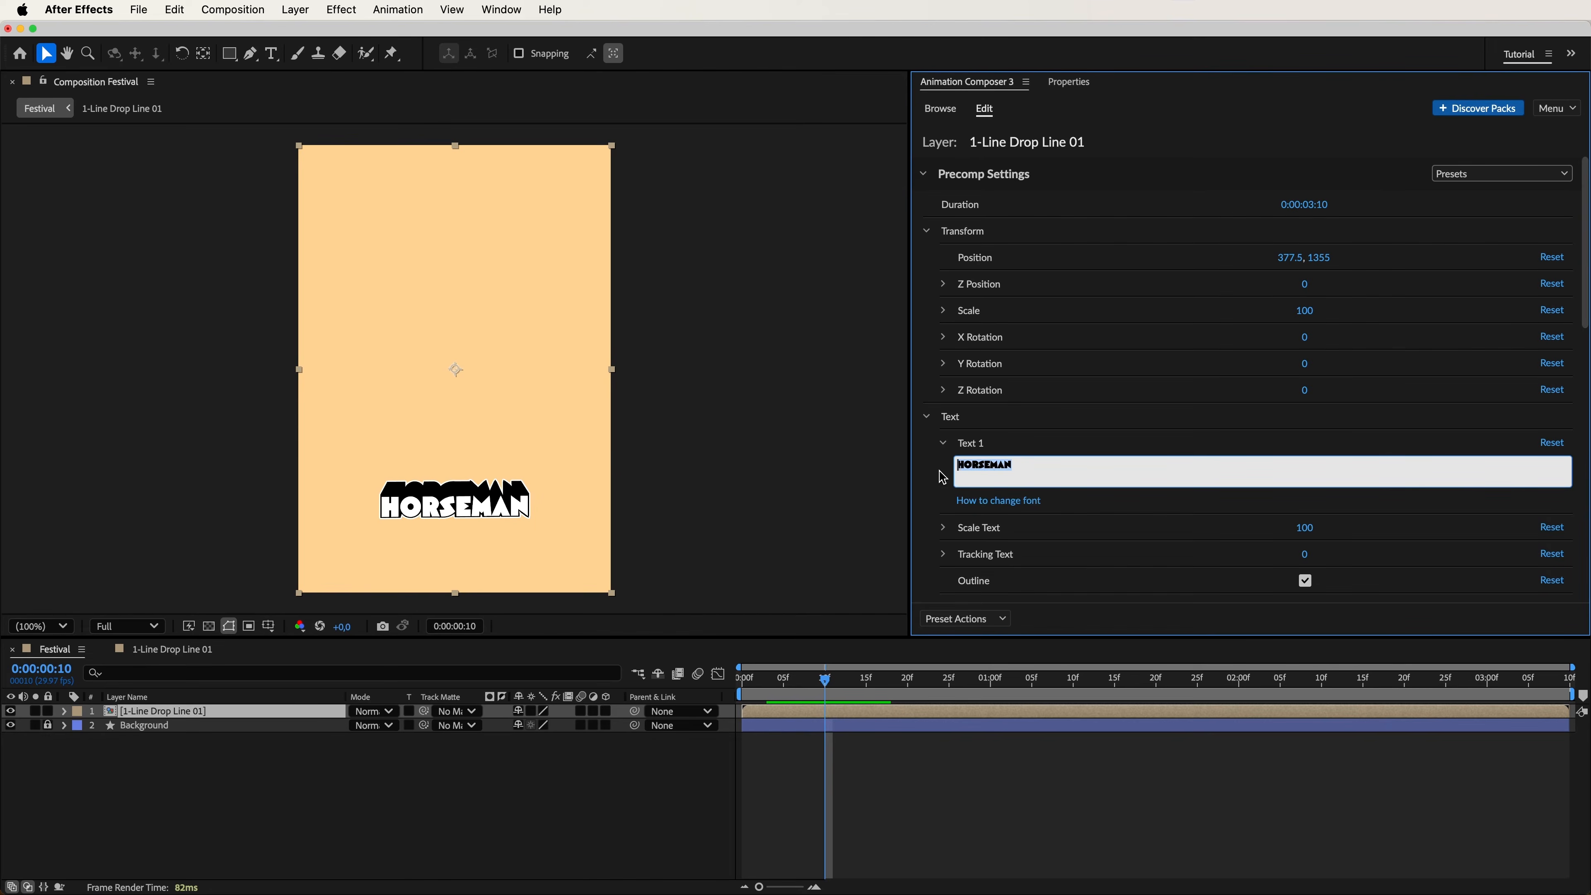
pyautogui.write('BRONCO')
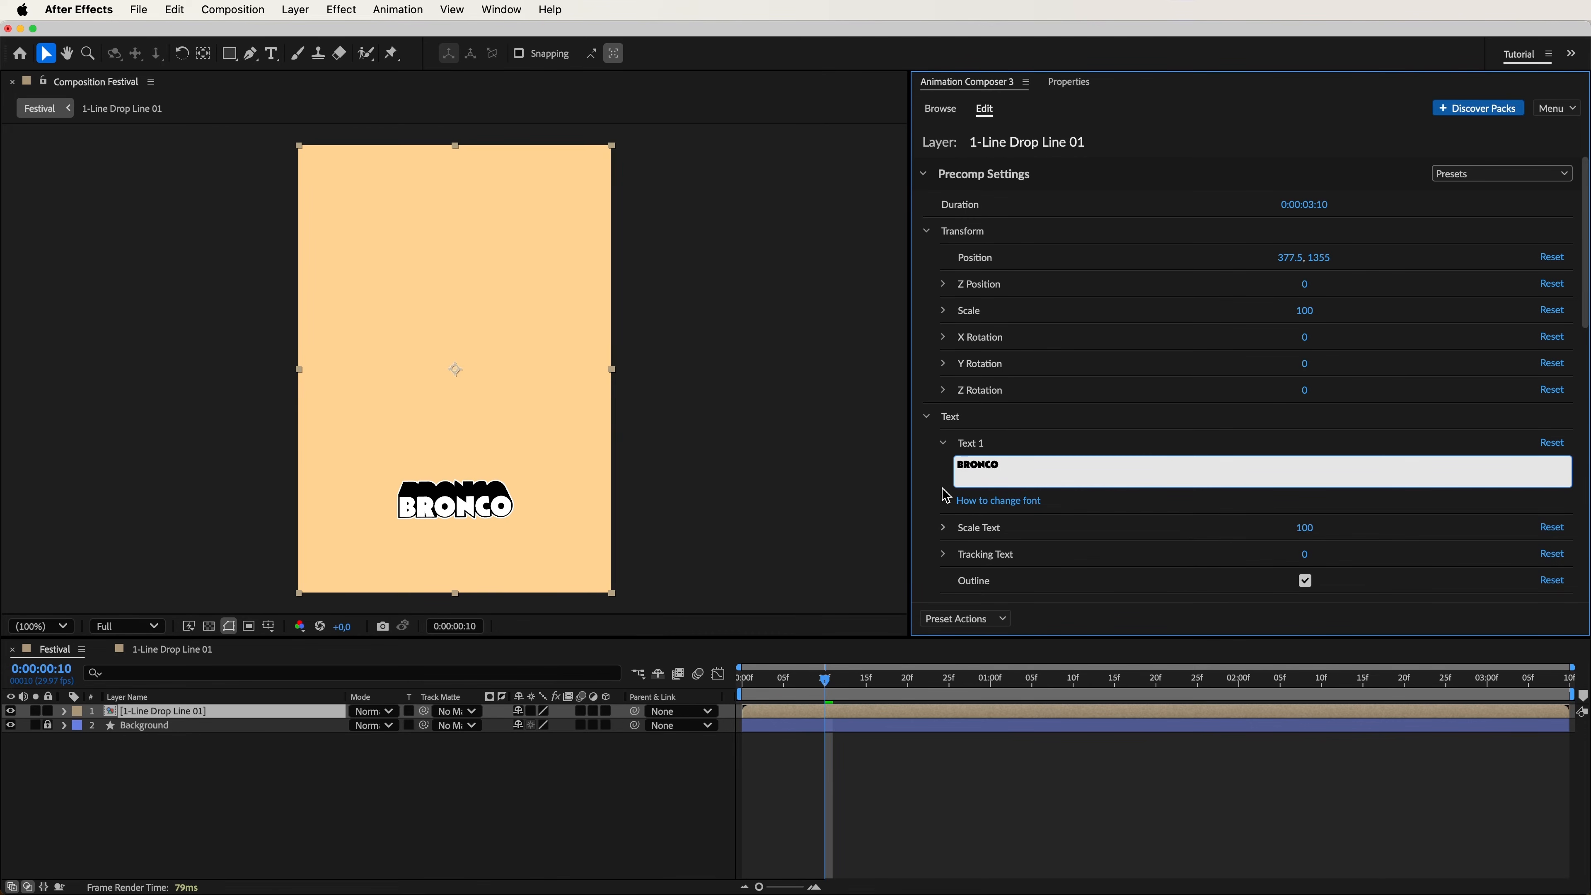
pyautogui.moveTo(1304, 532); pyautogui.dragTo(1411, 534)
pyautogui.click(1308, 587)
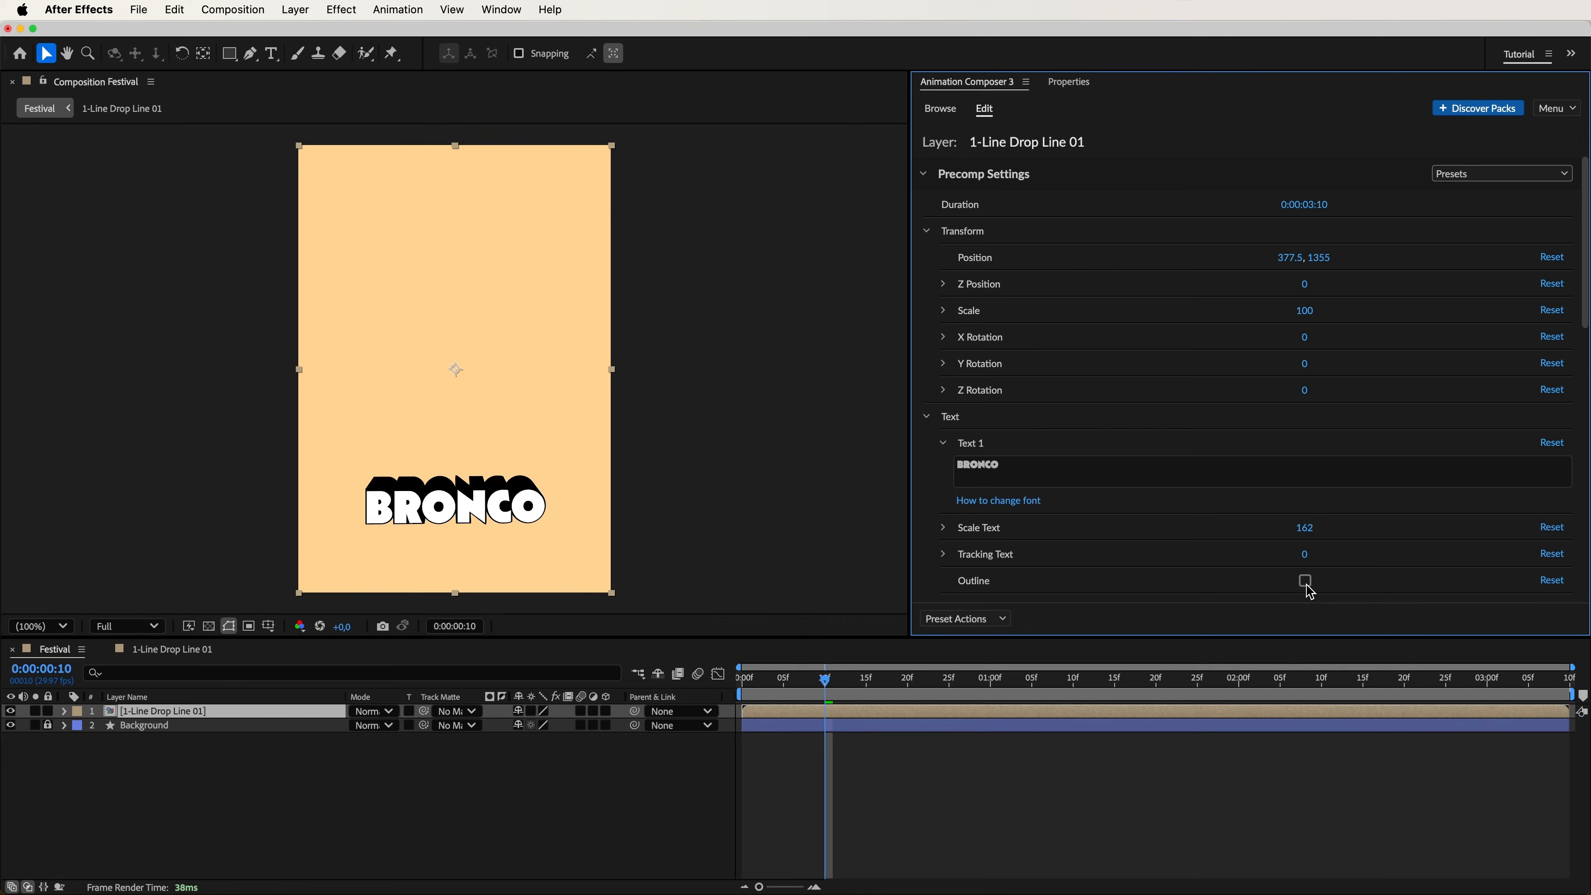
# Set the "BRONCO" title's bevel size to 800 and its Z position to -25.
pyautogui.scroll(-10, 1422, 540)
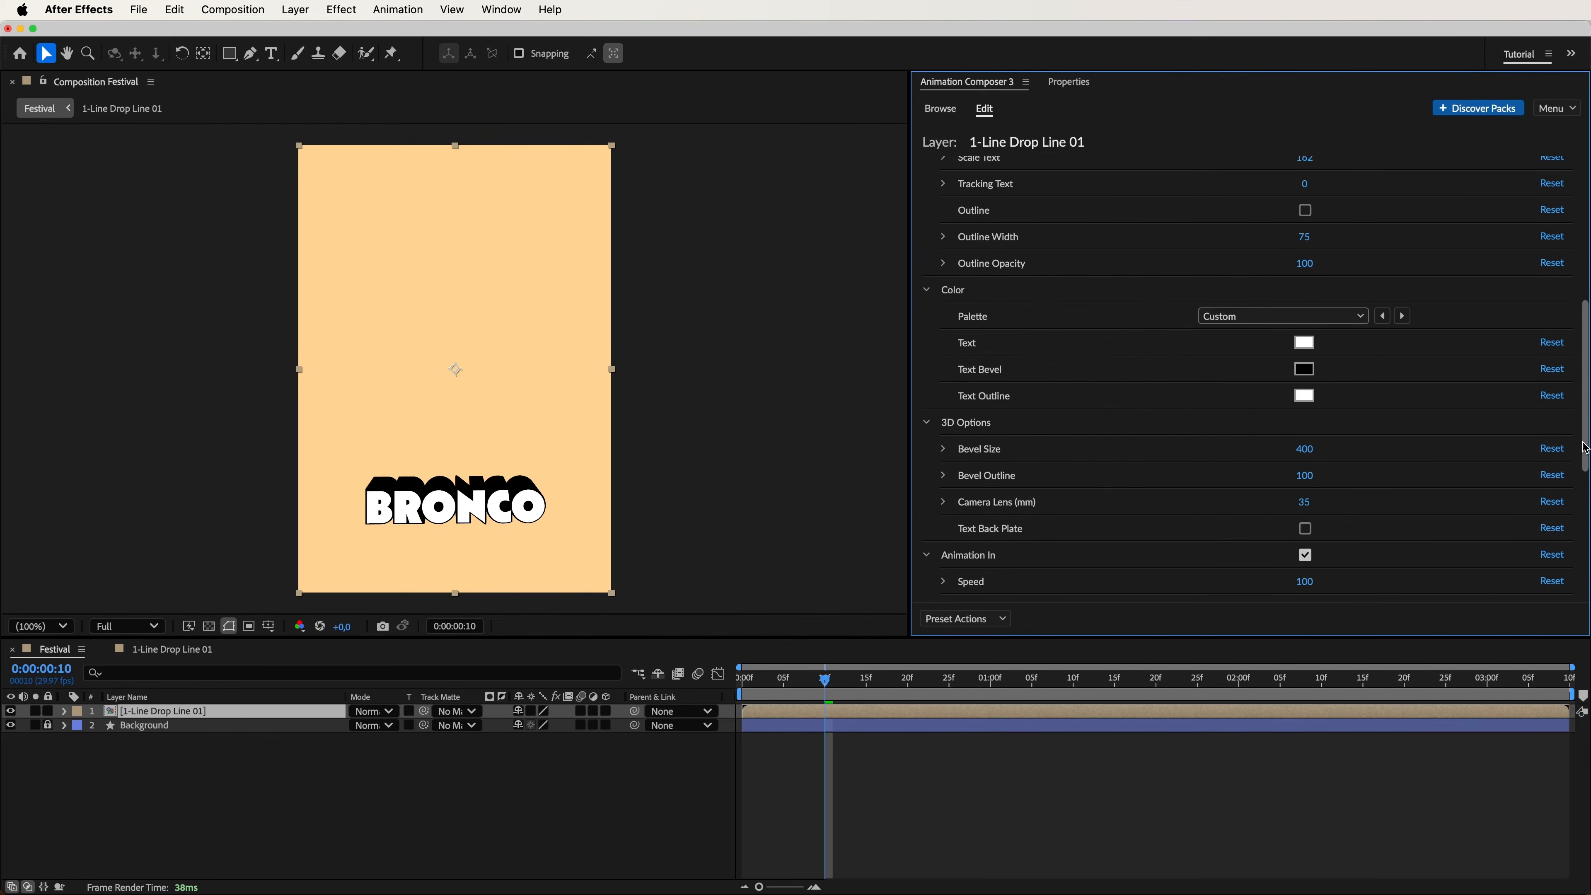
pyautogui.moveTo(1309, 347); pyautogui.dragTo(1410, 345)
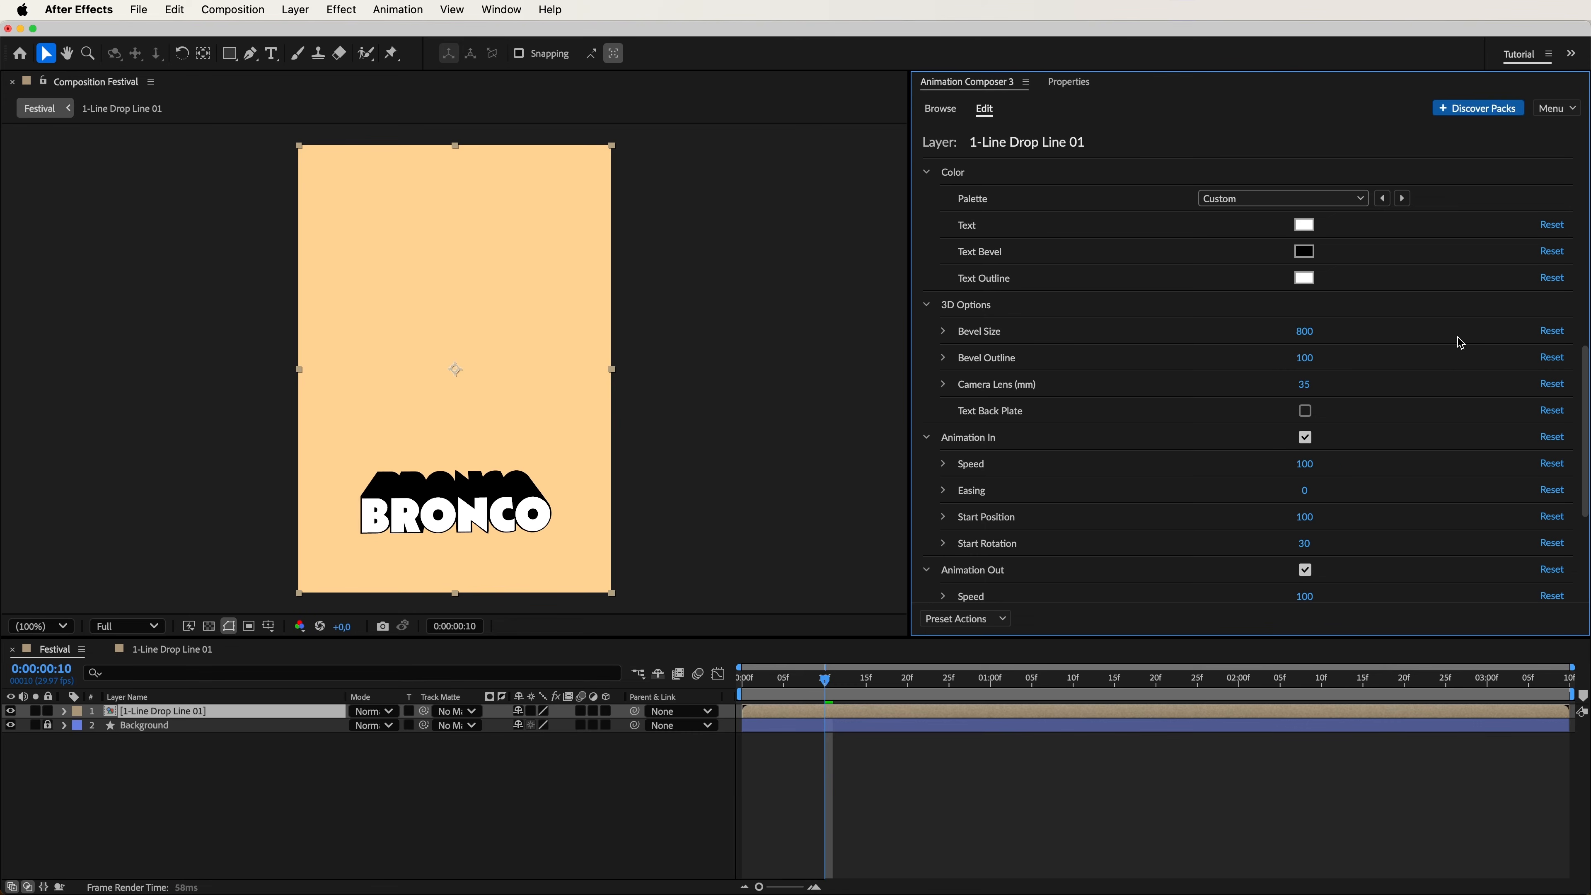
pyautogui.moveTo(1585, 392); pyautogui.dragTo(1584, 207)
pyautogui.moveTo(1306, 286)
pyautogui.mouseDown()
pyautogui.moveTo(1261, 294)
pyautogui.moveTo(1278, 295)
pyautogui.mouseUp()
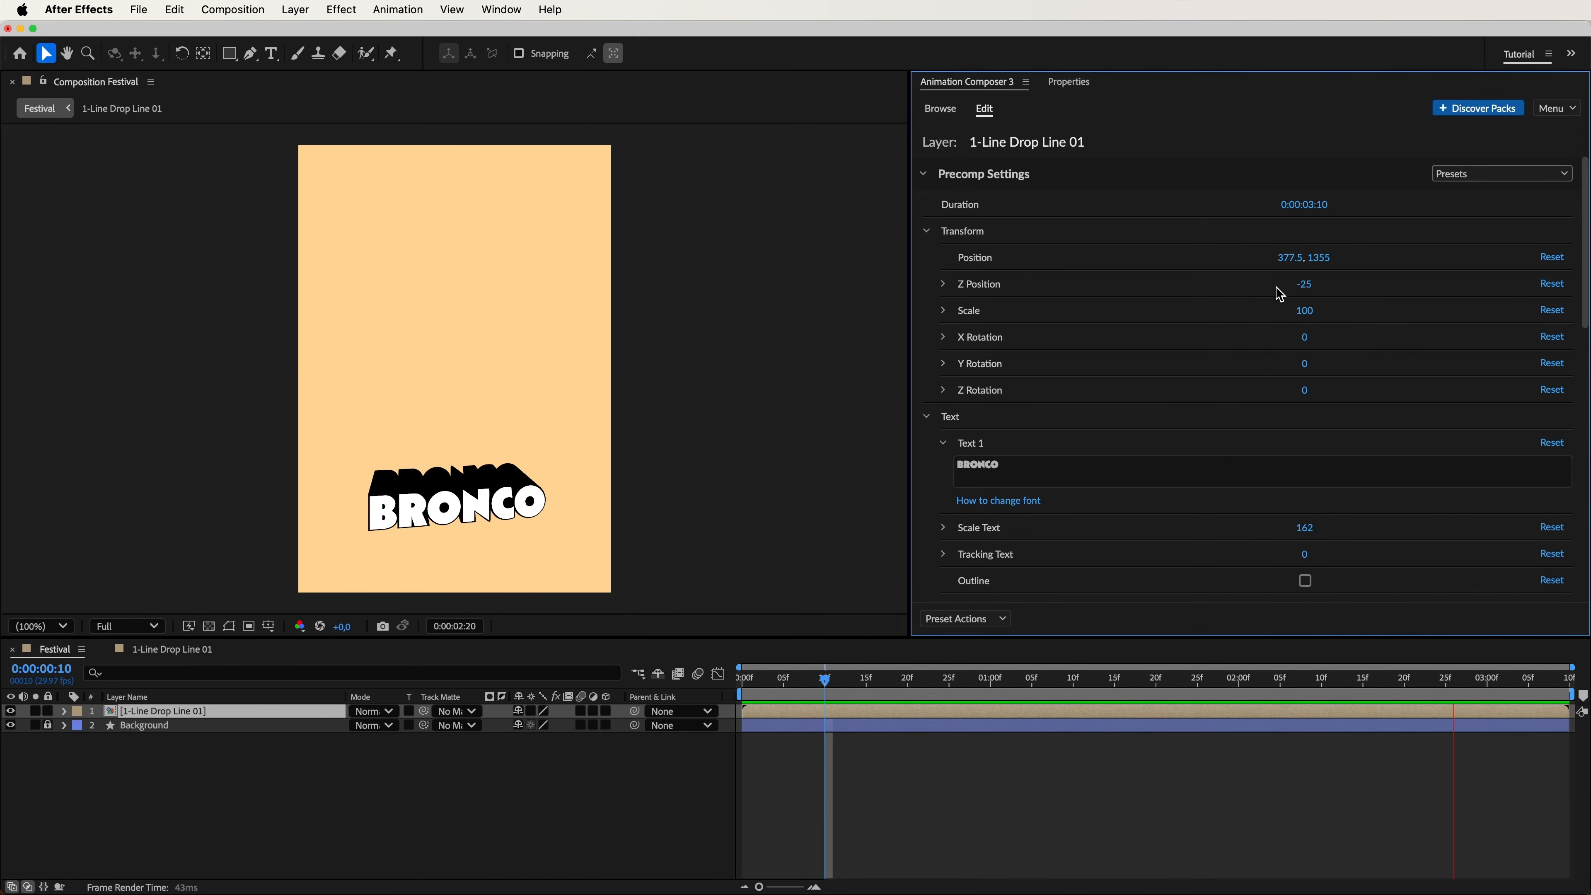
# Disable the "BRONCO" title's continuous and out animations, keeping only Animation In enabled.
pyautogui.press('space')
pyautogui.moveTo(1586, 310); pyautogui.dragTo(1580, 626)
pyautogui.click(1305, 484)
pyautogui.click(1308, 353)
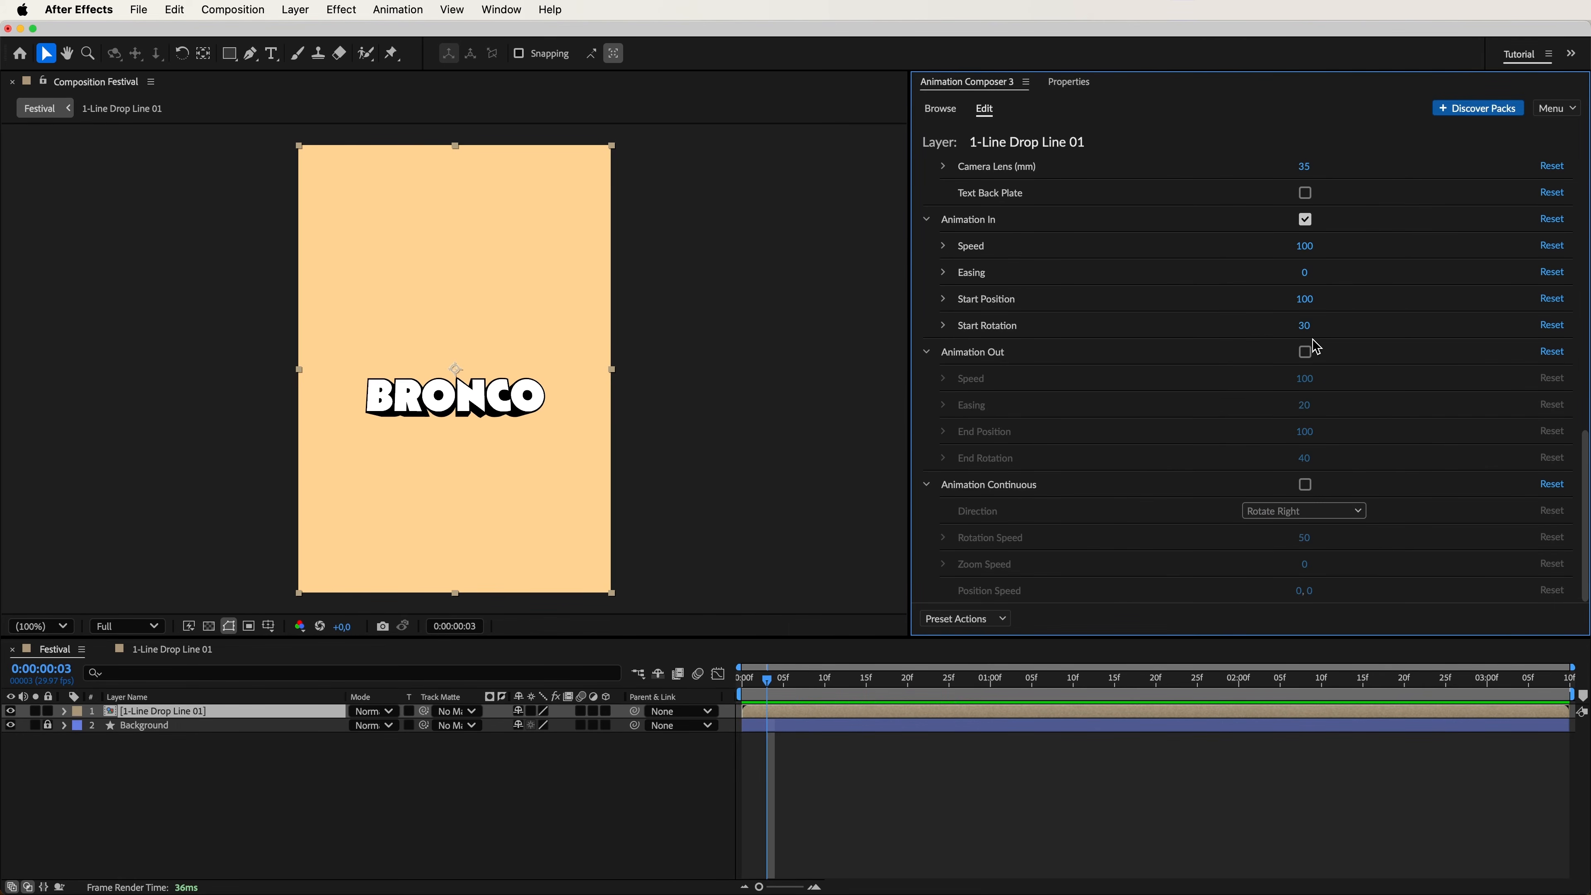
# Set the title's Animation In start position to 400 and start rotation to 15, and preview the drop.
pyautogui.moveTo(1306, 310)
pyautogui.mouseDown()
pyautogui.moveTo(1466, 317)
pyautogui.moveTo(1291, 329)
pyautogui.mouseUp()
pyautogui.press('space')
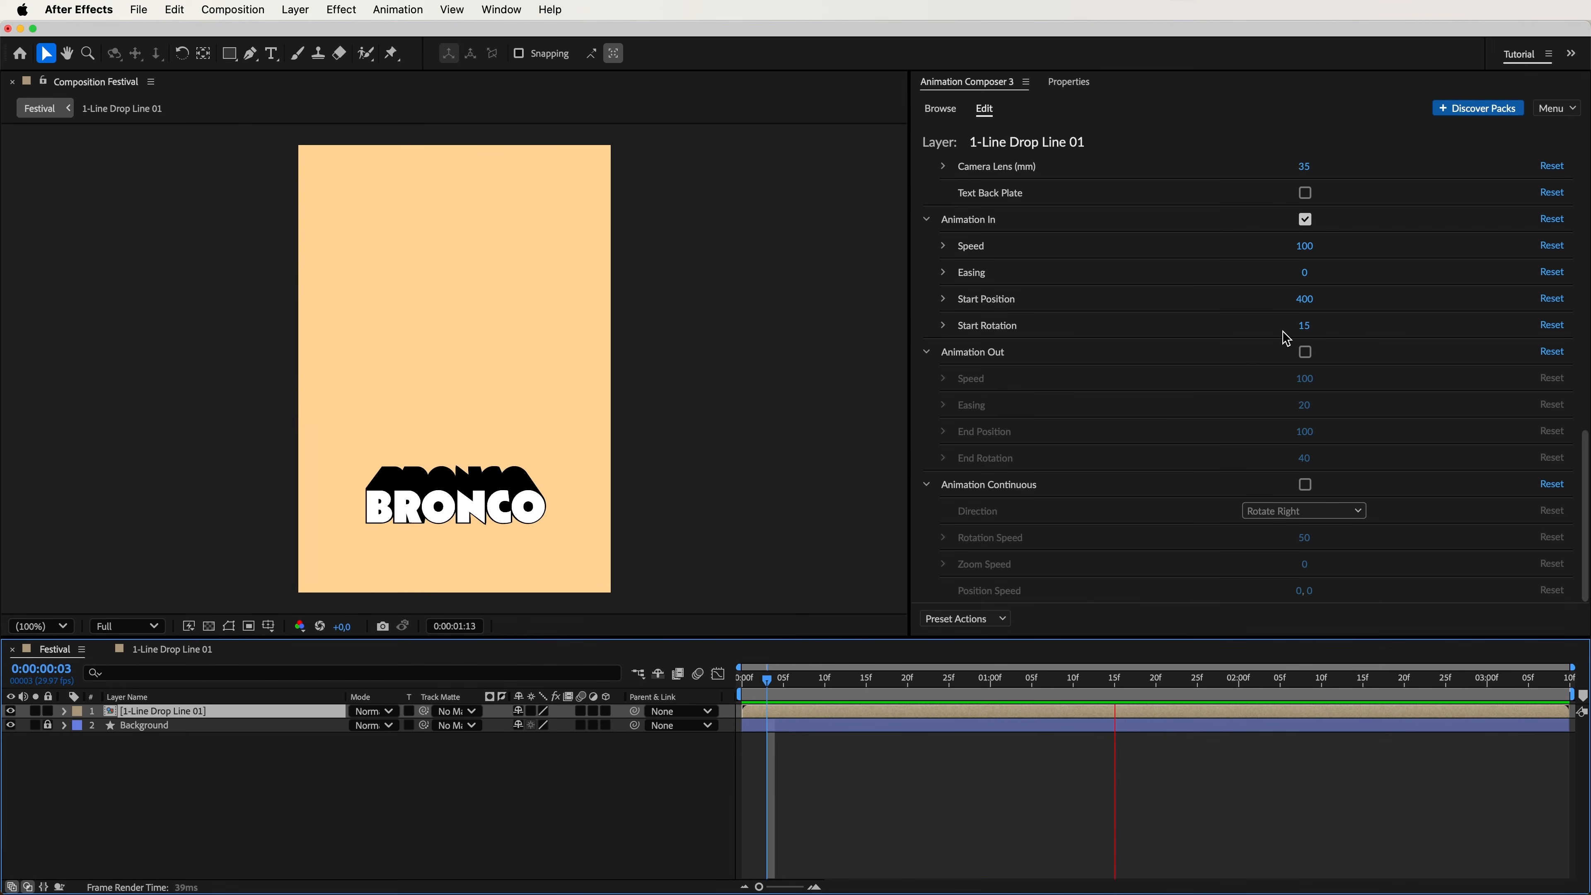
pyautogui.press('space')
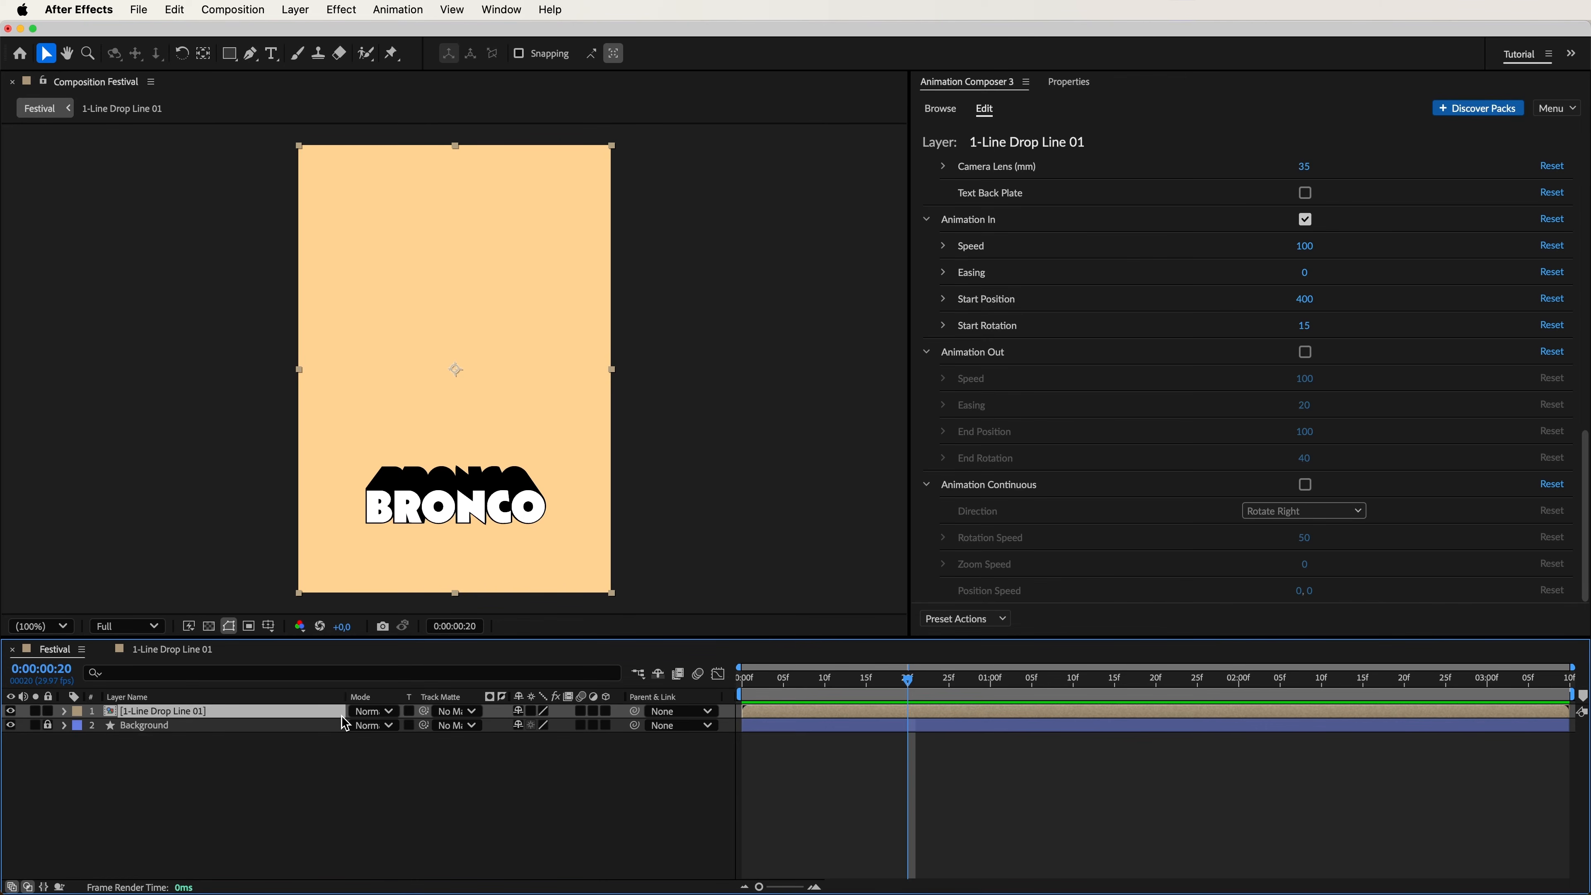
# Duplicate the "BRONCO" title layer, start the copy at about frame 8, and change its precomp's Text 1 font to Montserrat SemiBold.
pyautogui.press('super+d')
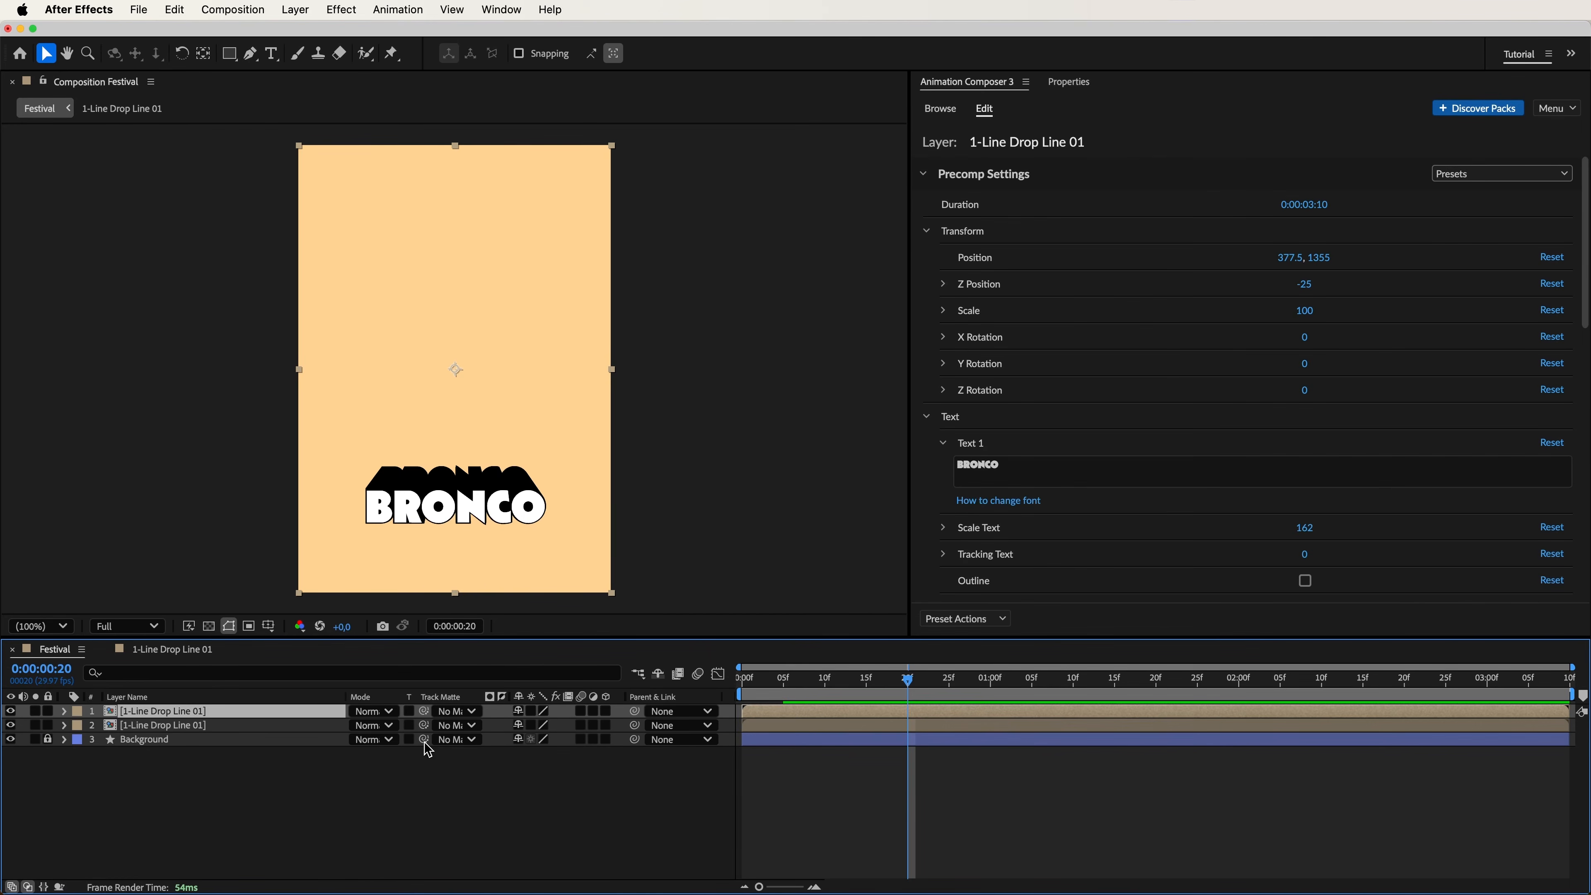
pyautogui.doubleClick(857, 720)
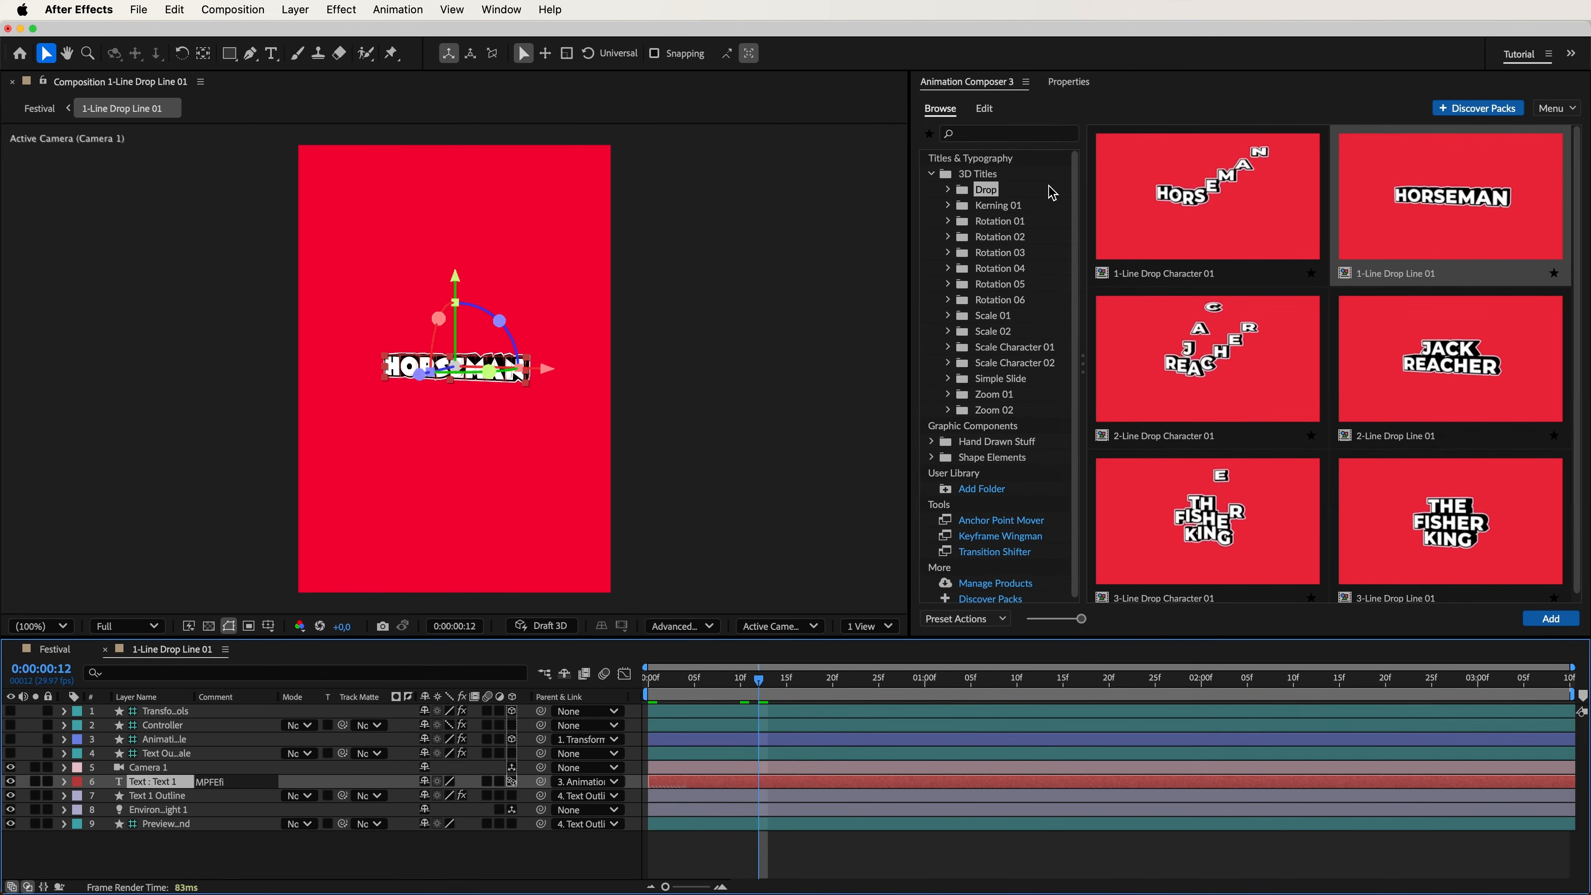
pyautogui.click(1069, 82)
pyautogui.click(993, 280)
pyautogui.write('Montserrat Sem')
pyautogui.click(983, 315)
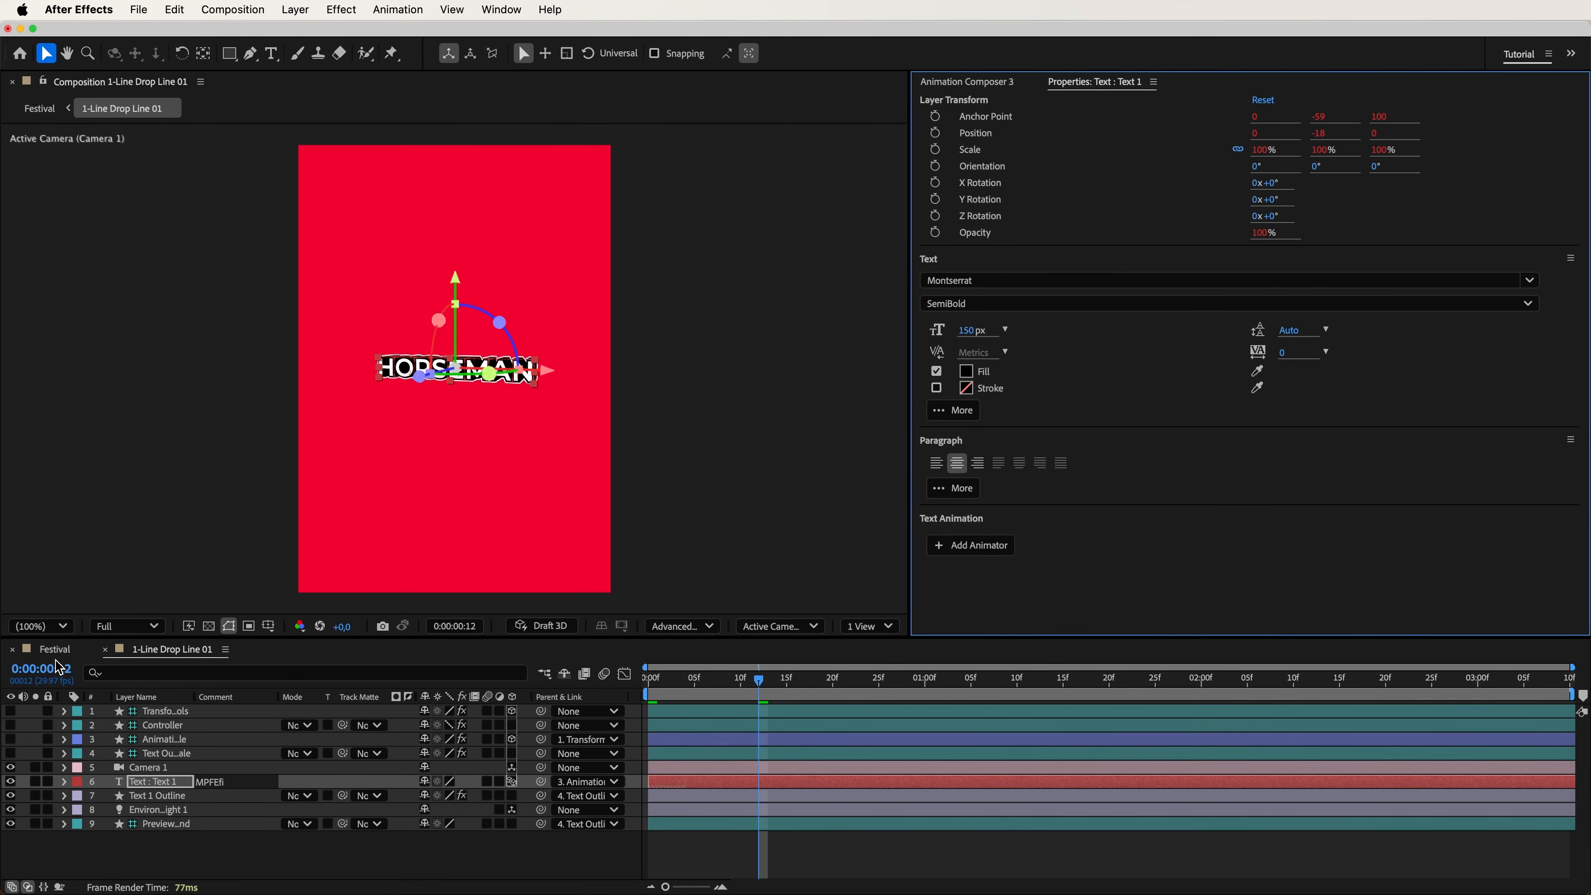
pyautogui.click(55, 650)
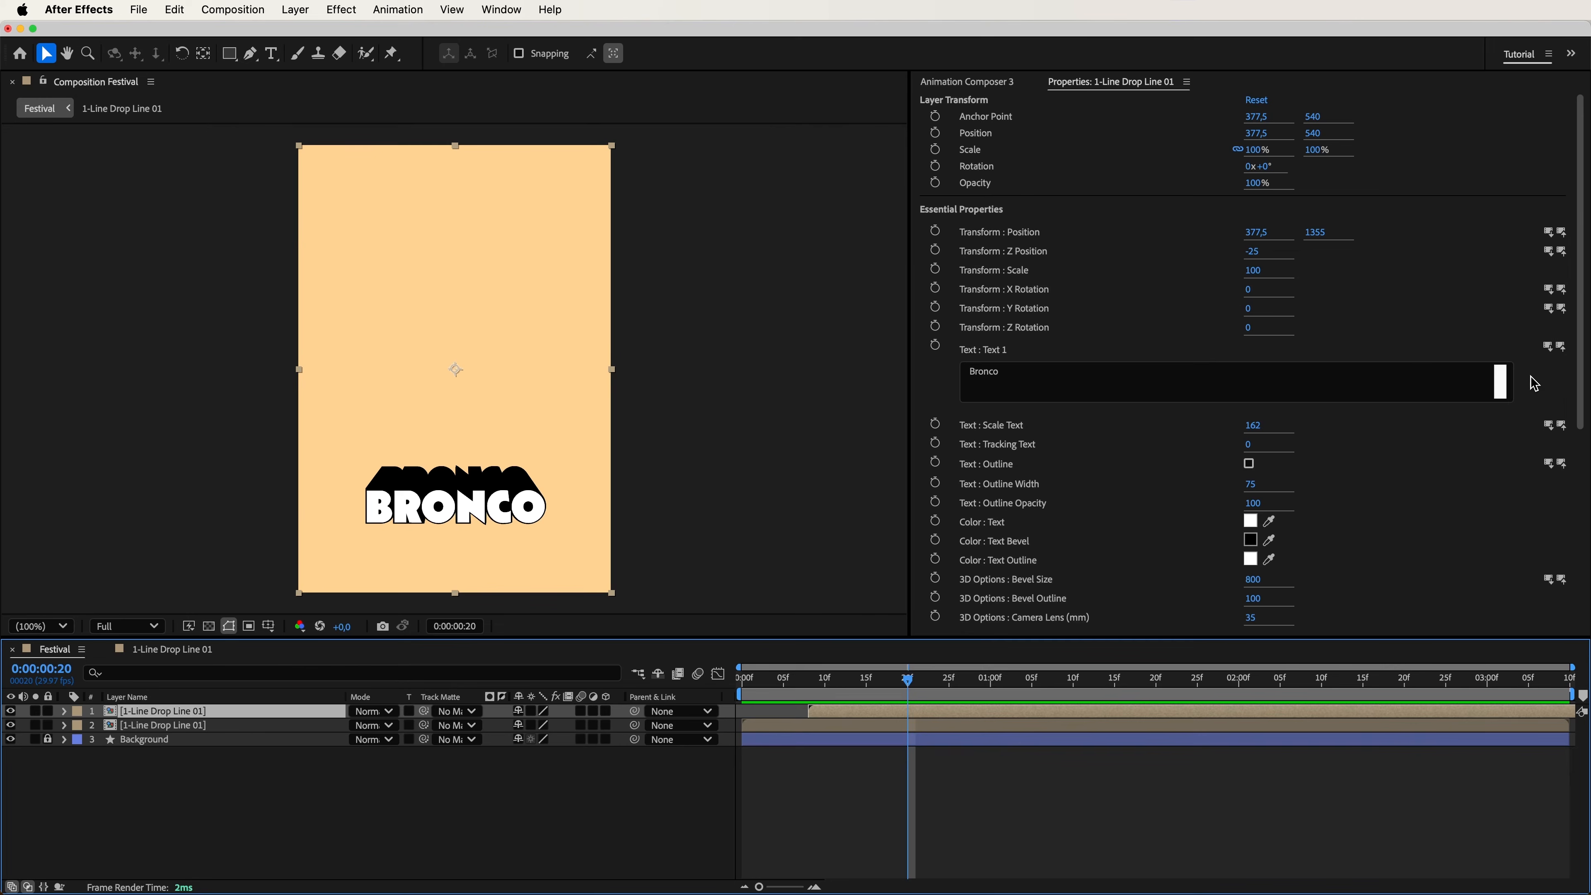
# Pull Text 1 of the duplicated title from its primary comp and change the text to "HOOFBEATS & HEARTBEATS".
pyautogui.click(1552, 354)
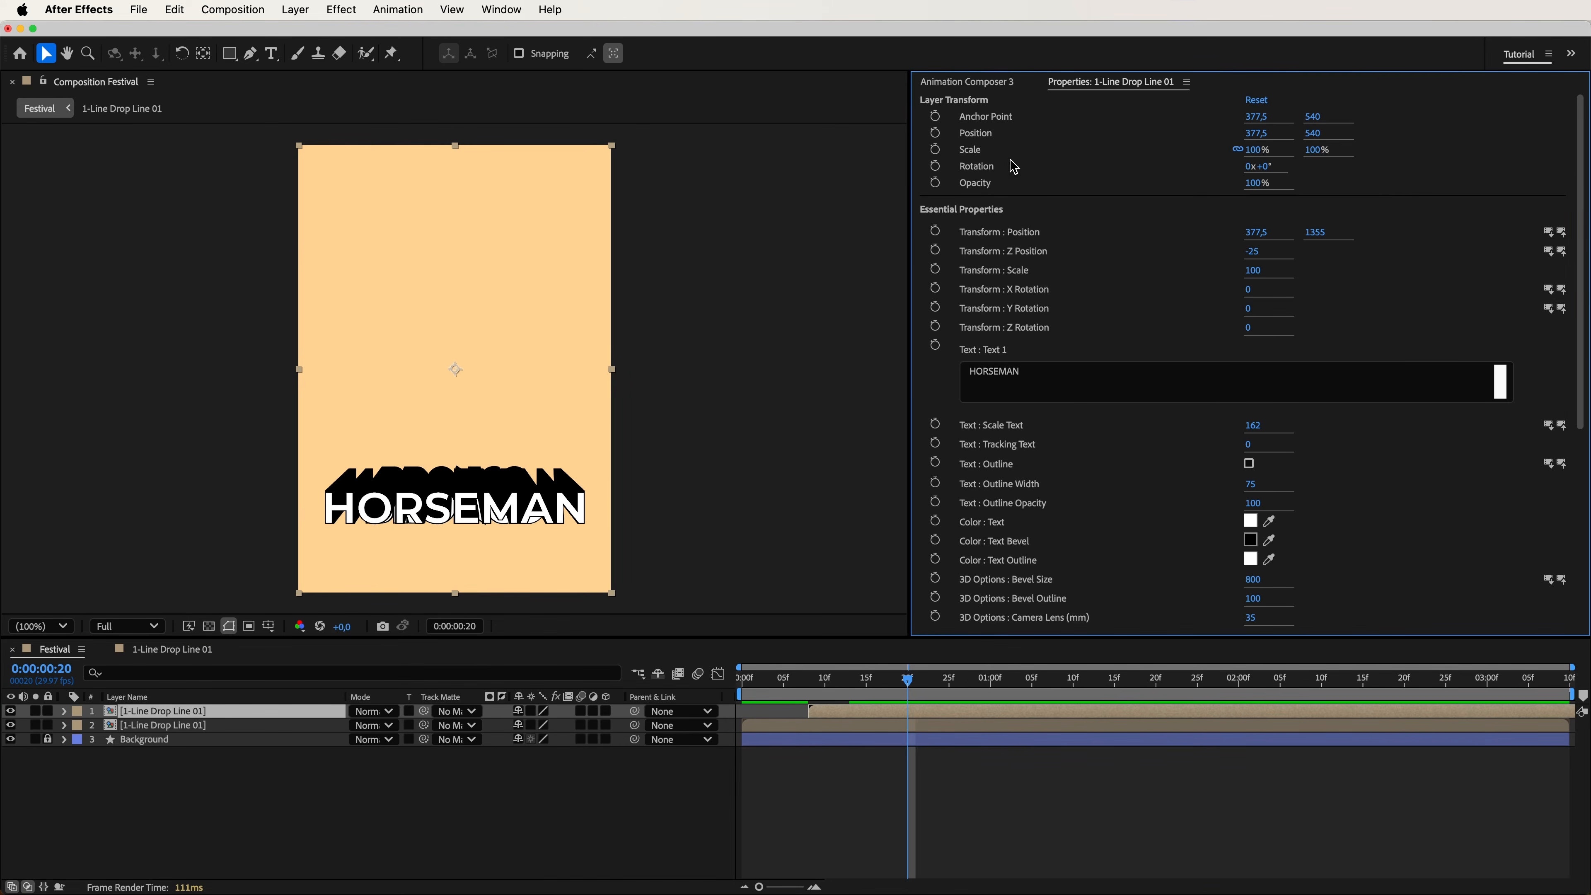
pyautogui.click(977, 88)
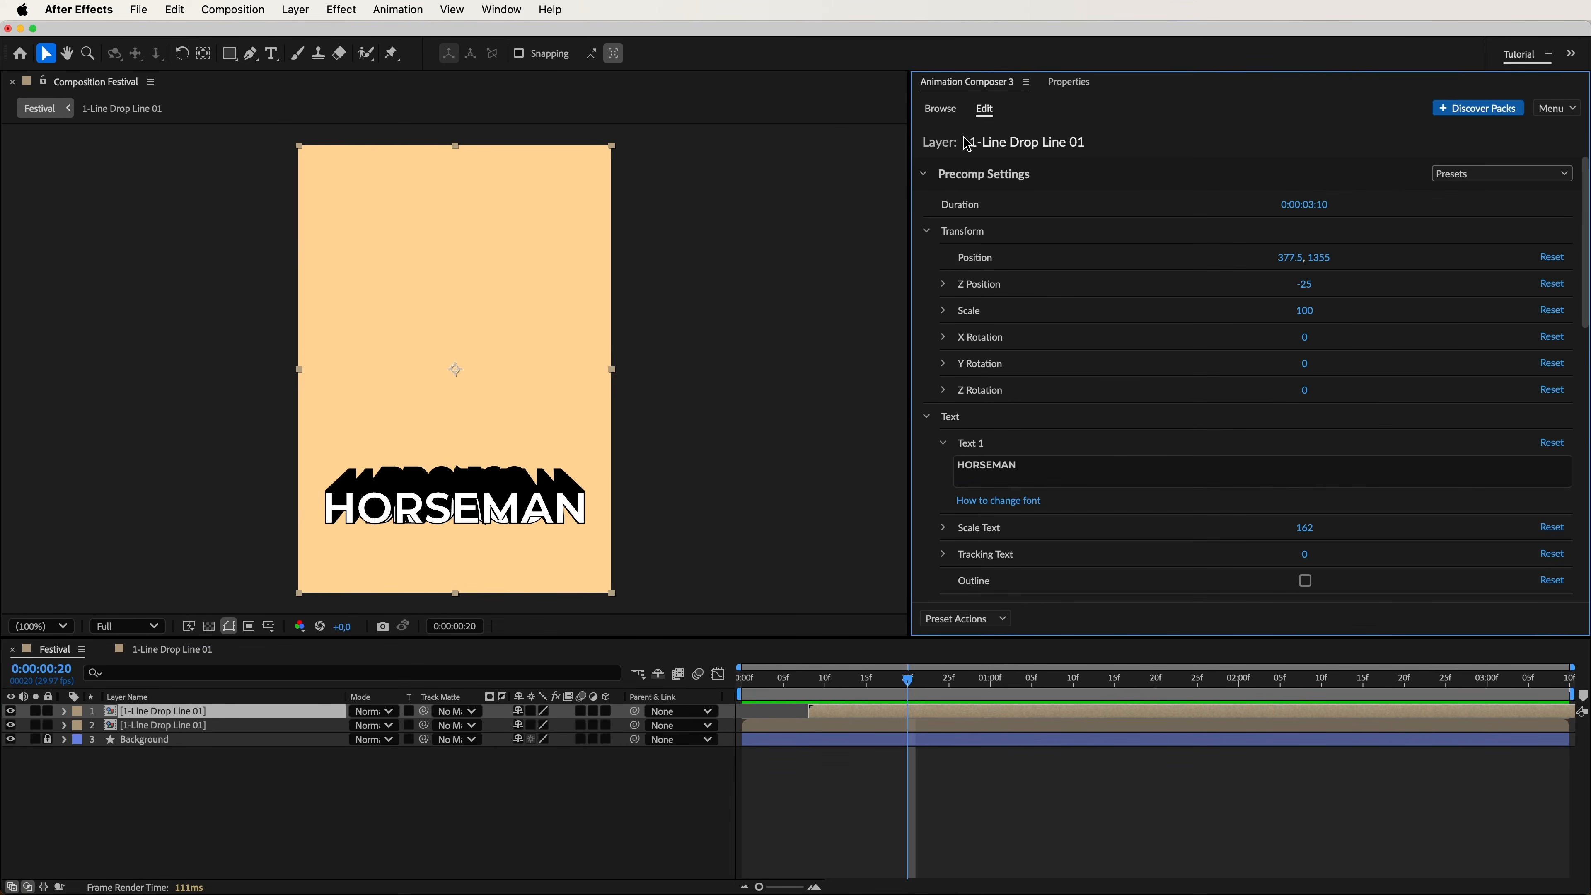
pyautogui.click(1067, 469)
pyautogui.write('HOOFBEATS ')
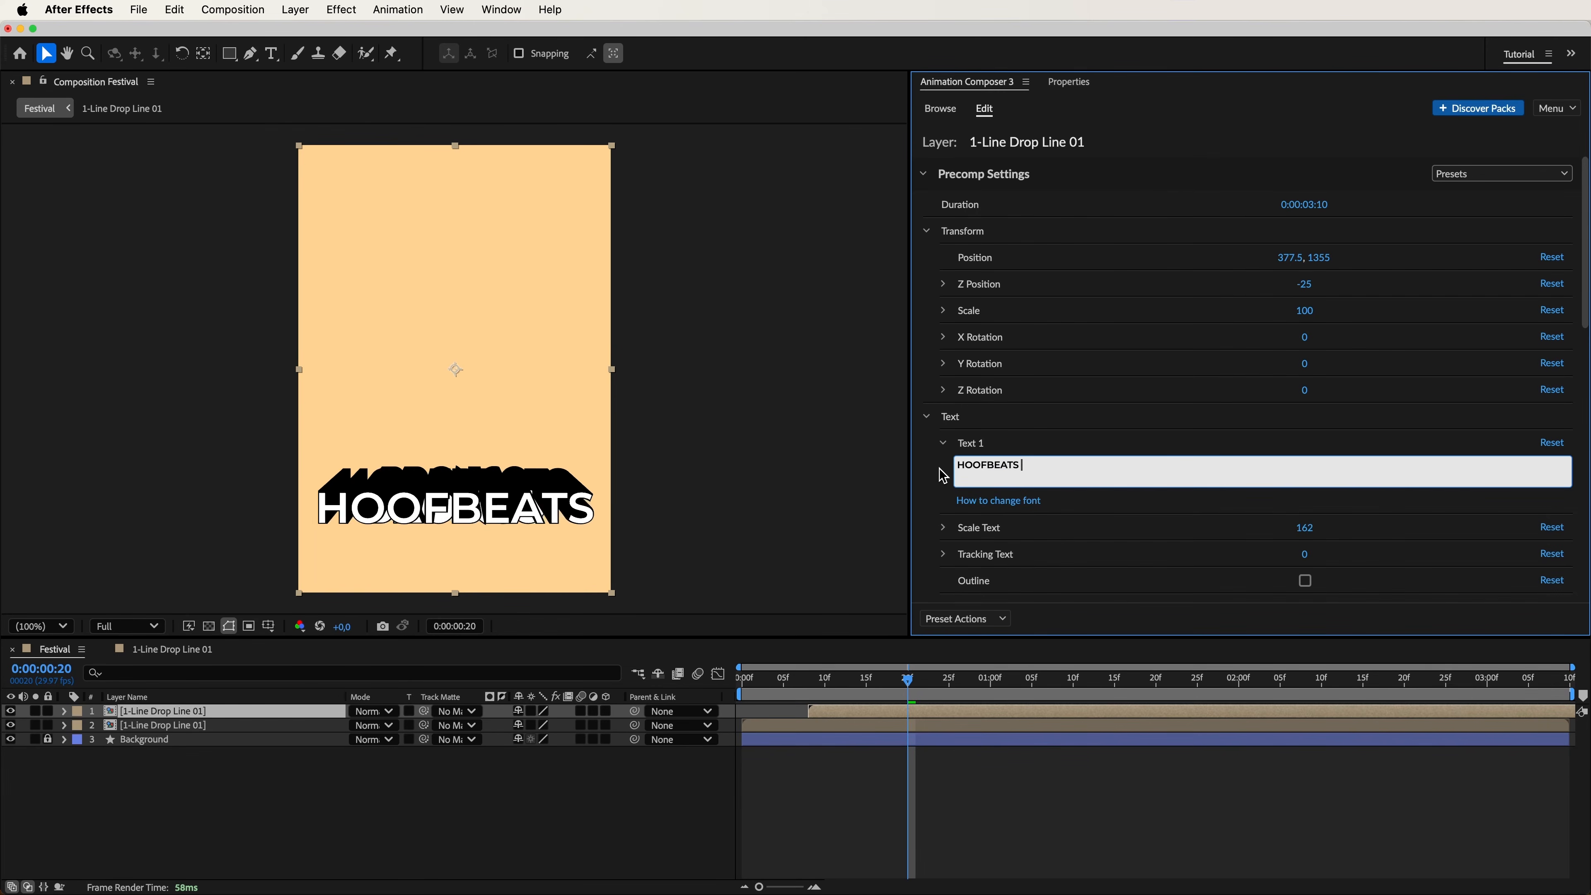
pyautogui.write('& HEARTBEATS')
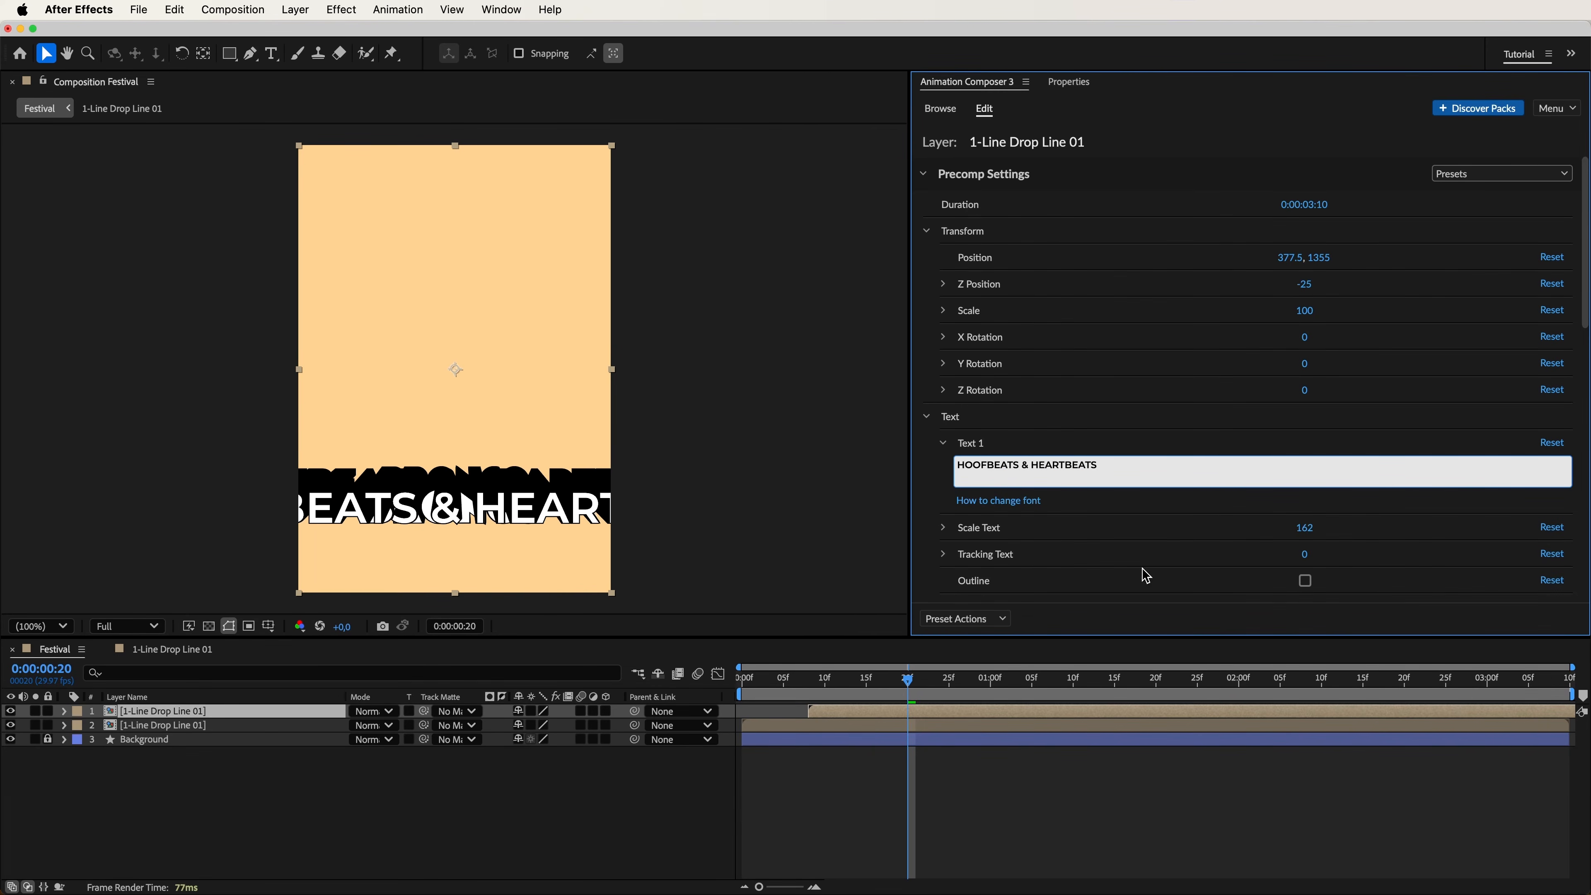
# Set the "HOOFBEATS & HEARTBEATS" text scale to 42 and its position to 377.5, 1215, and preview the stacked titles.
pyautogui.moveTo(1306, 528); pyautogui.dragTo(1120, 538)
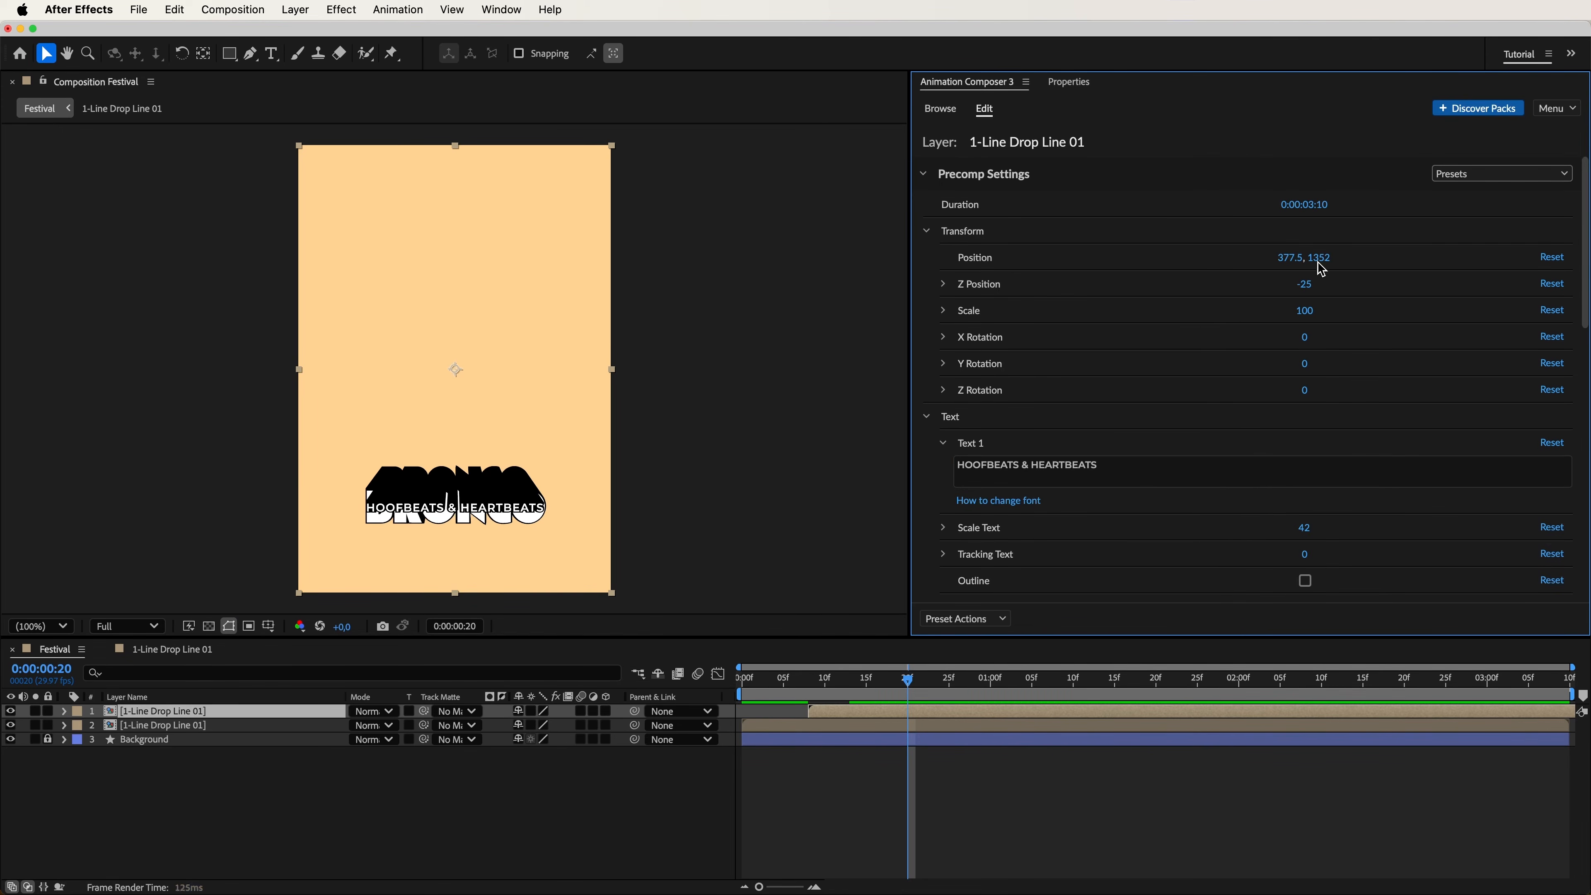
pyautogui.moveTo(1268, 269); pyautogui.dragTo(1096, 279)
pyautogui.press('space')
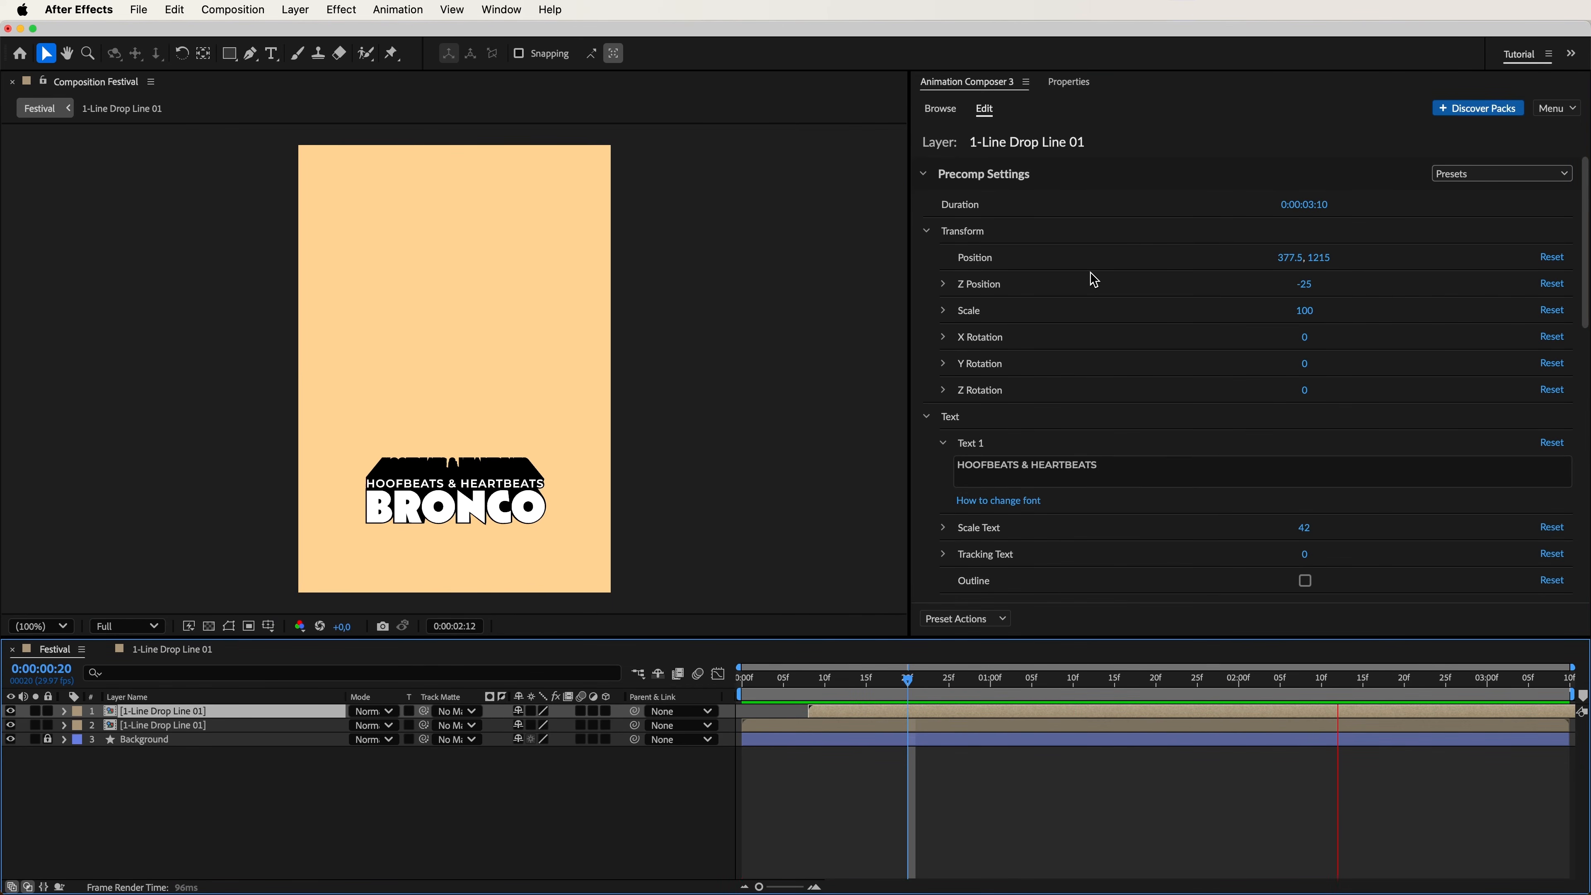
pyautogui.press('space')
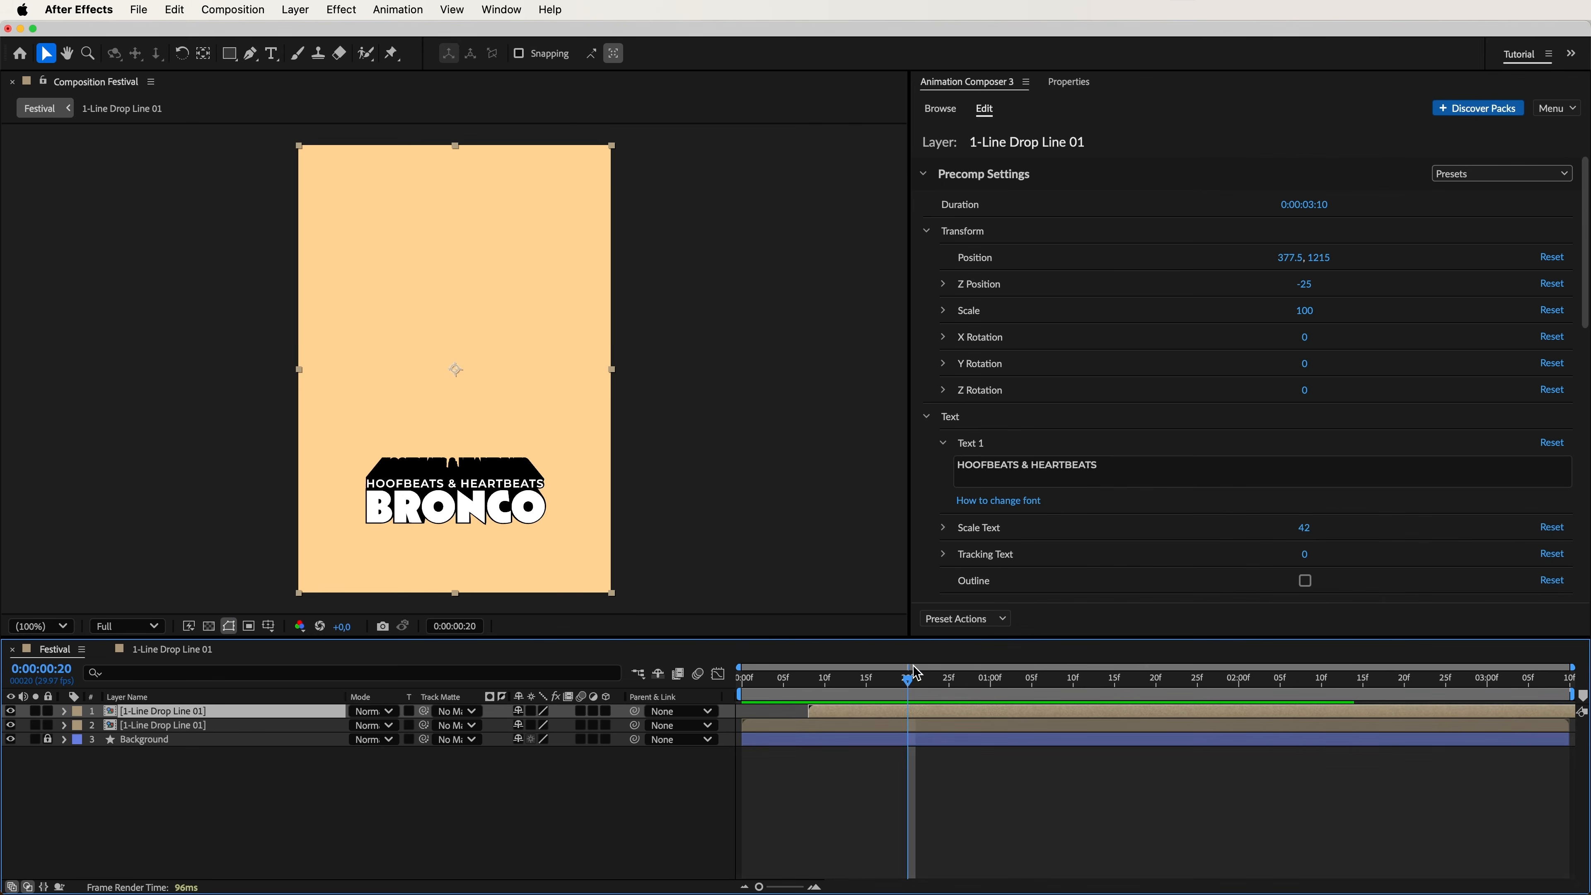
# Stack staggered title copies reading "NEXT", "PUNK PONIES" and "ONE", and place another copy starting at 0:00:01:21 directly above the Background layer.
pyautogui.moveTo(909, 684); pyautogui.dragTo(923, 685)
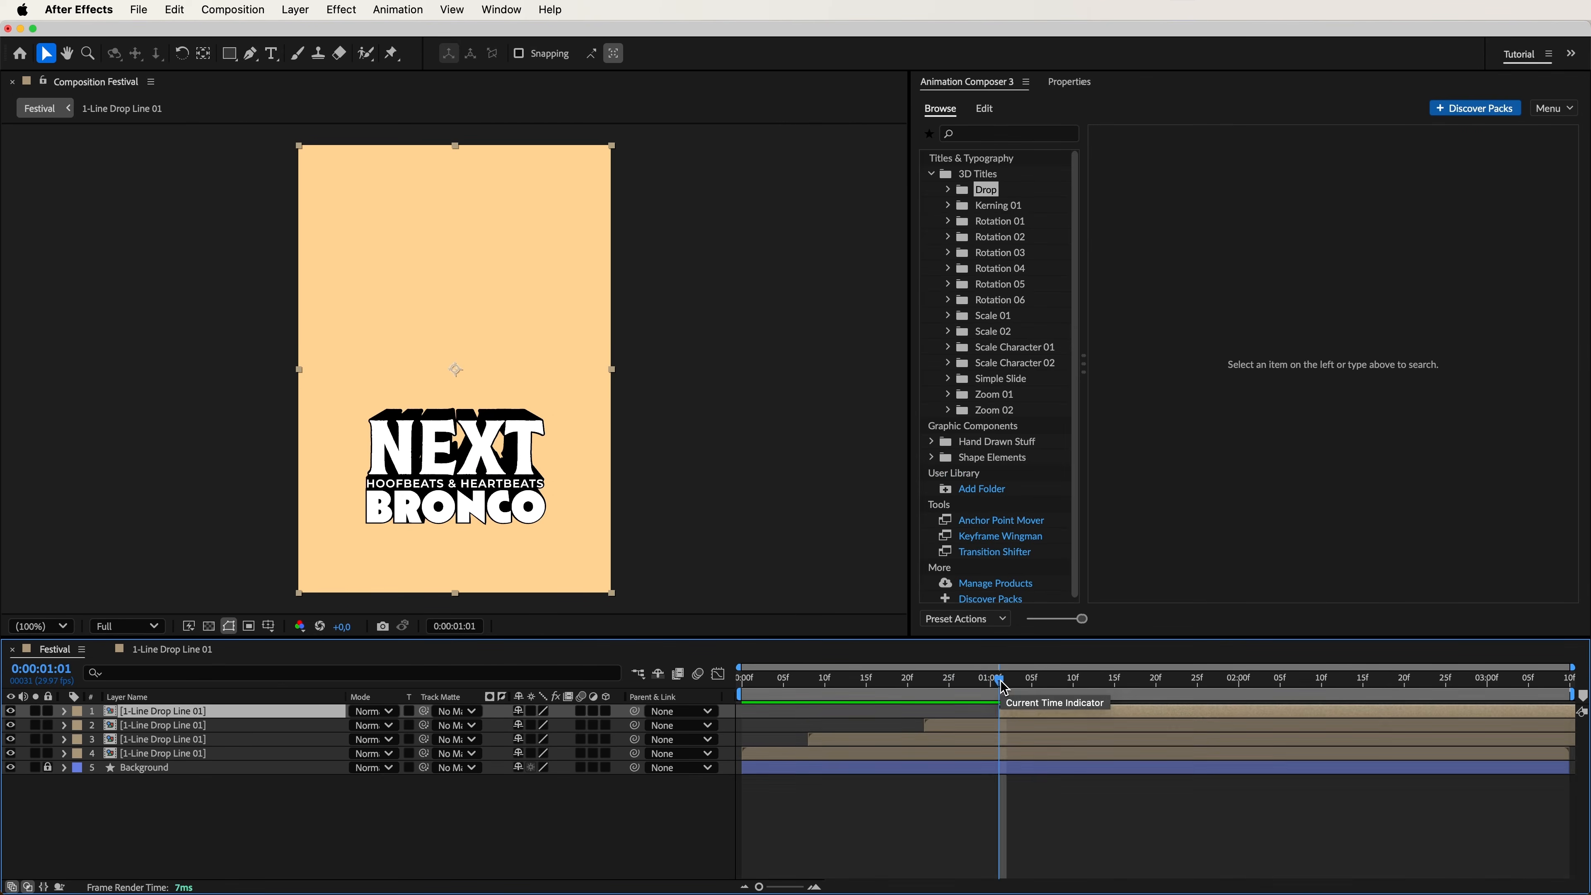
pyautogui.moveTo(996, 690); pyautogui.dragTo(1089, 696)
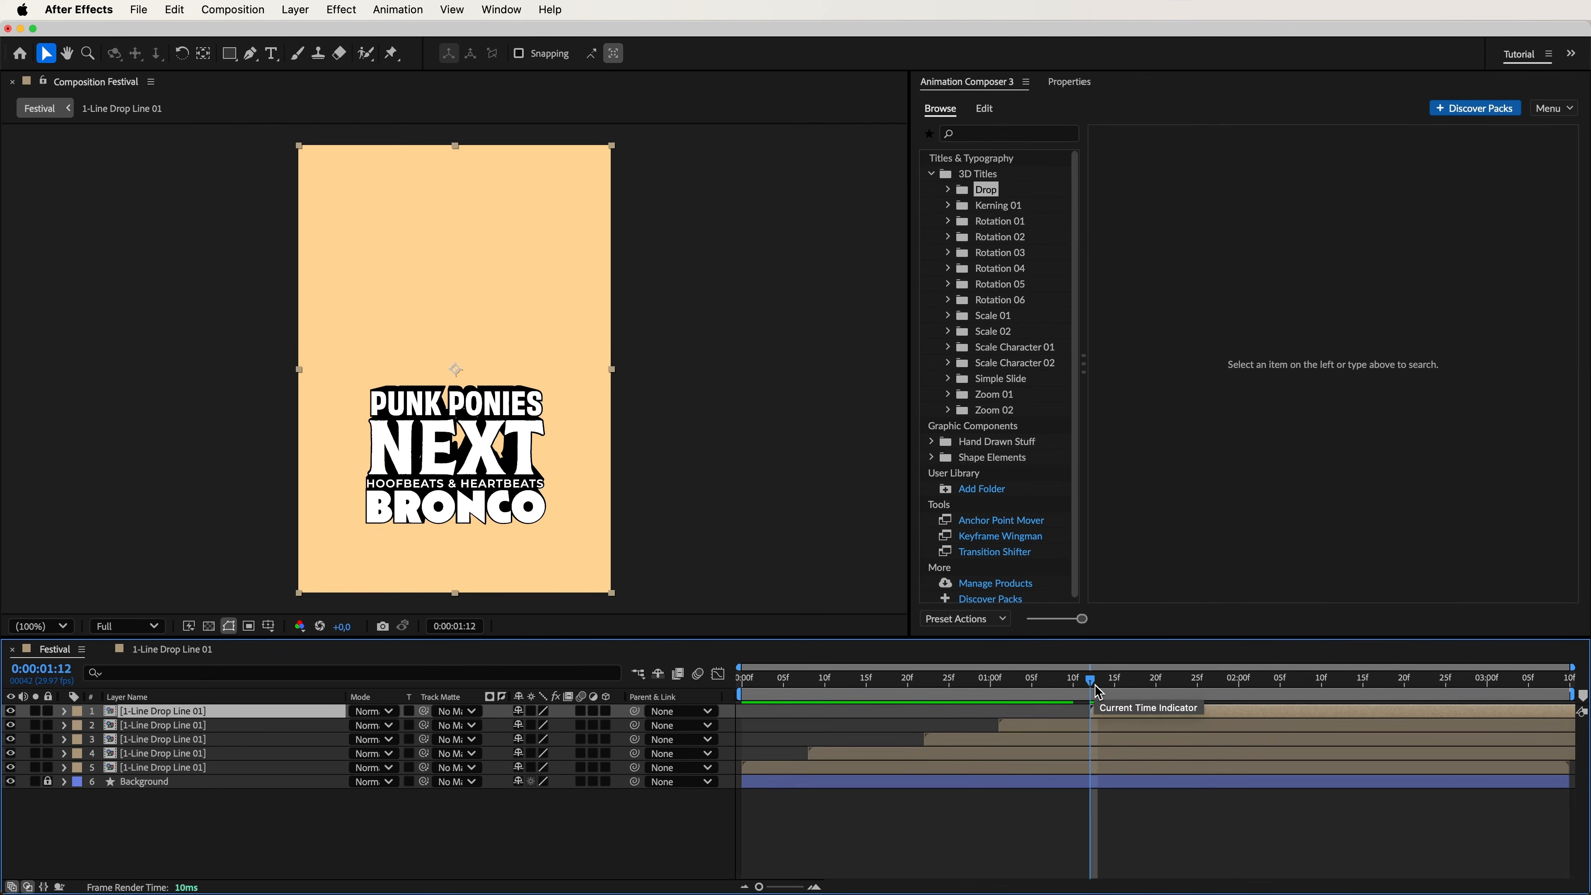
pyautogui.moveTo(1115, 695); pyautogui.dragTo(1162, 694)
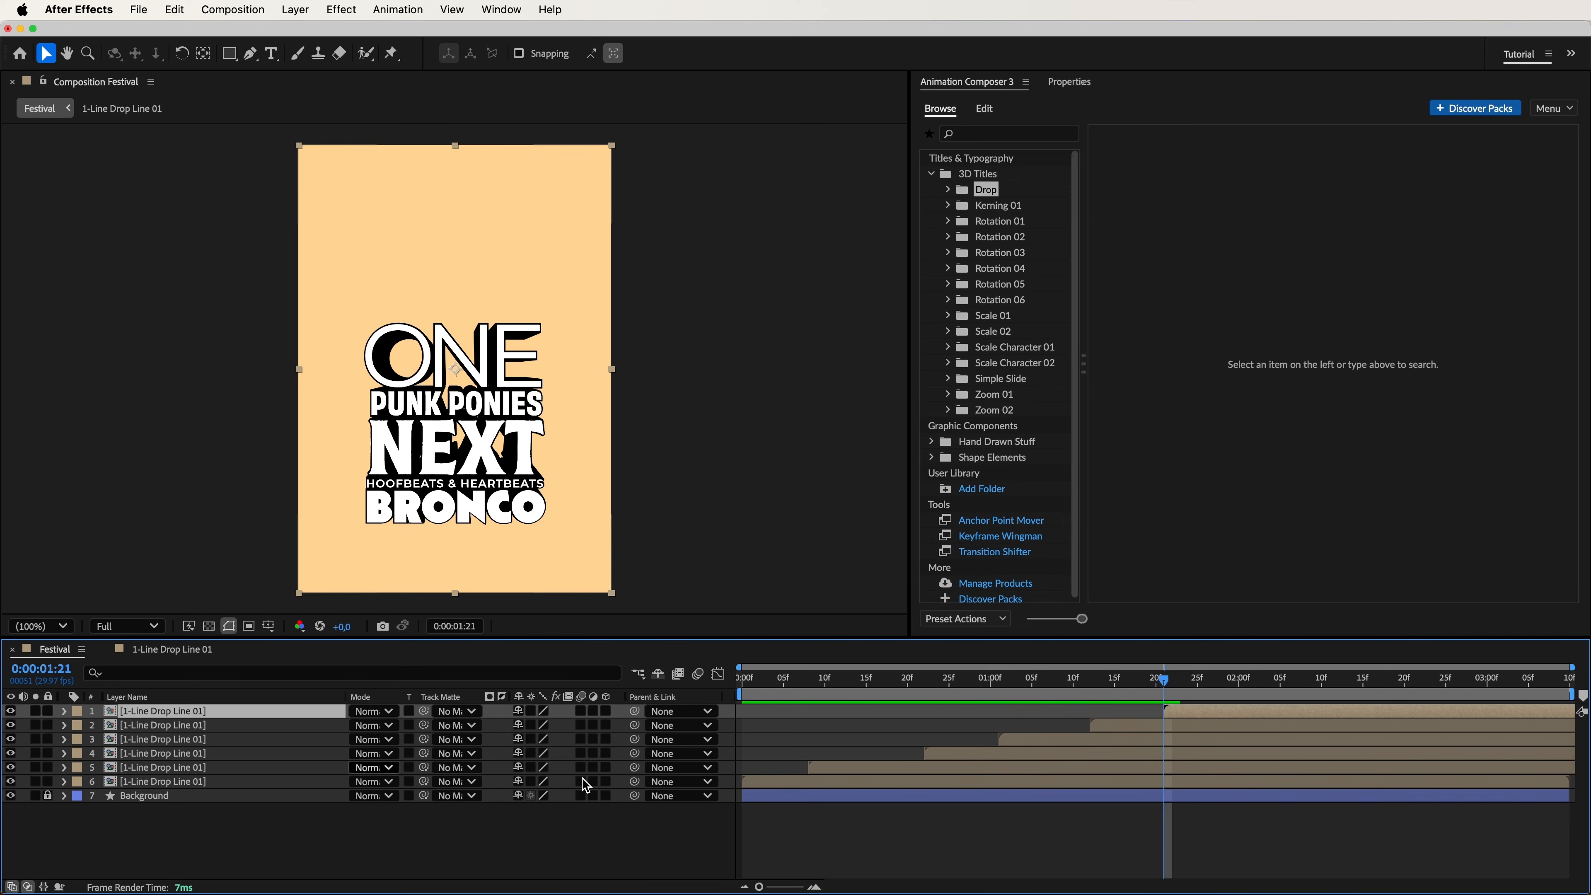
pyautogui.moveTo(188, 711); pyautogui.dragTo(269, 791)
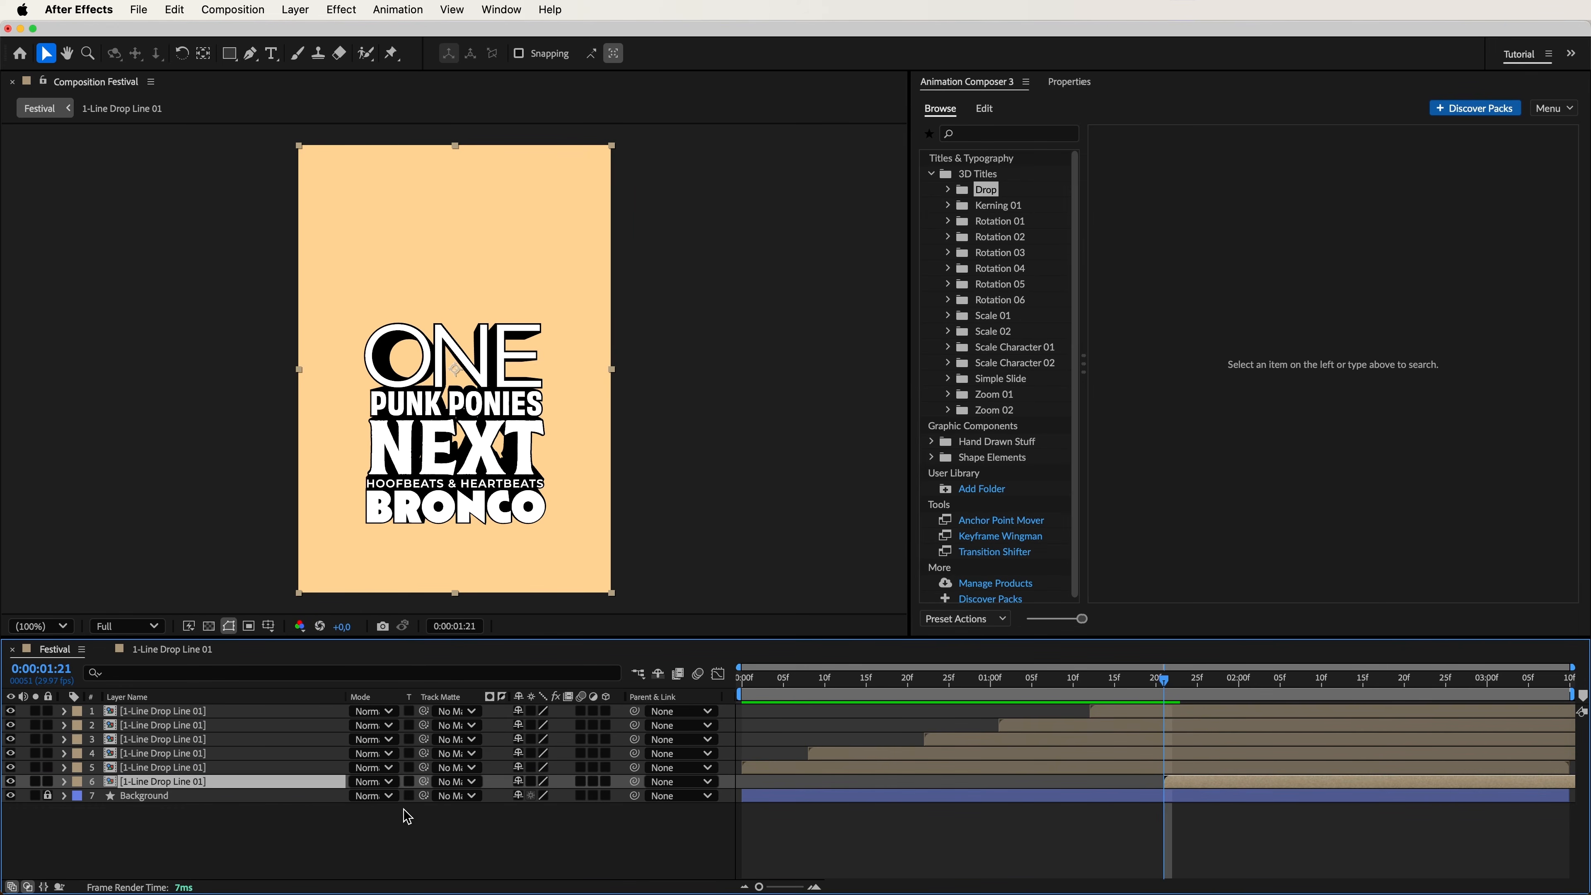
# Add a final title copy reading "HOOF" above the Background layer, starting at about 0:00:01:29, and preview the full stack.
pyautogui.moveTo(1165, 682); pyautogui.dragTo(1232, 688)
pyautogui.press('super+d')
pyautogui.press('[')
pyautogui.moveTo(251, 782); pyautogui.dragTo(242, 802)
pyautogui.moveTo(1252, 681); pyautogui.dragTo(1327, 687)
pyautogui.press('space')
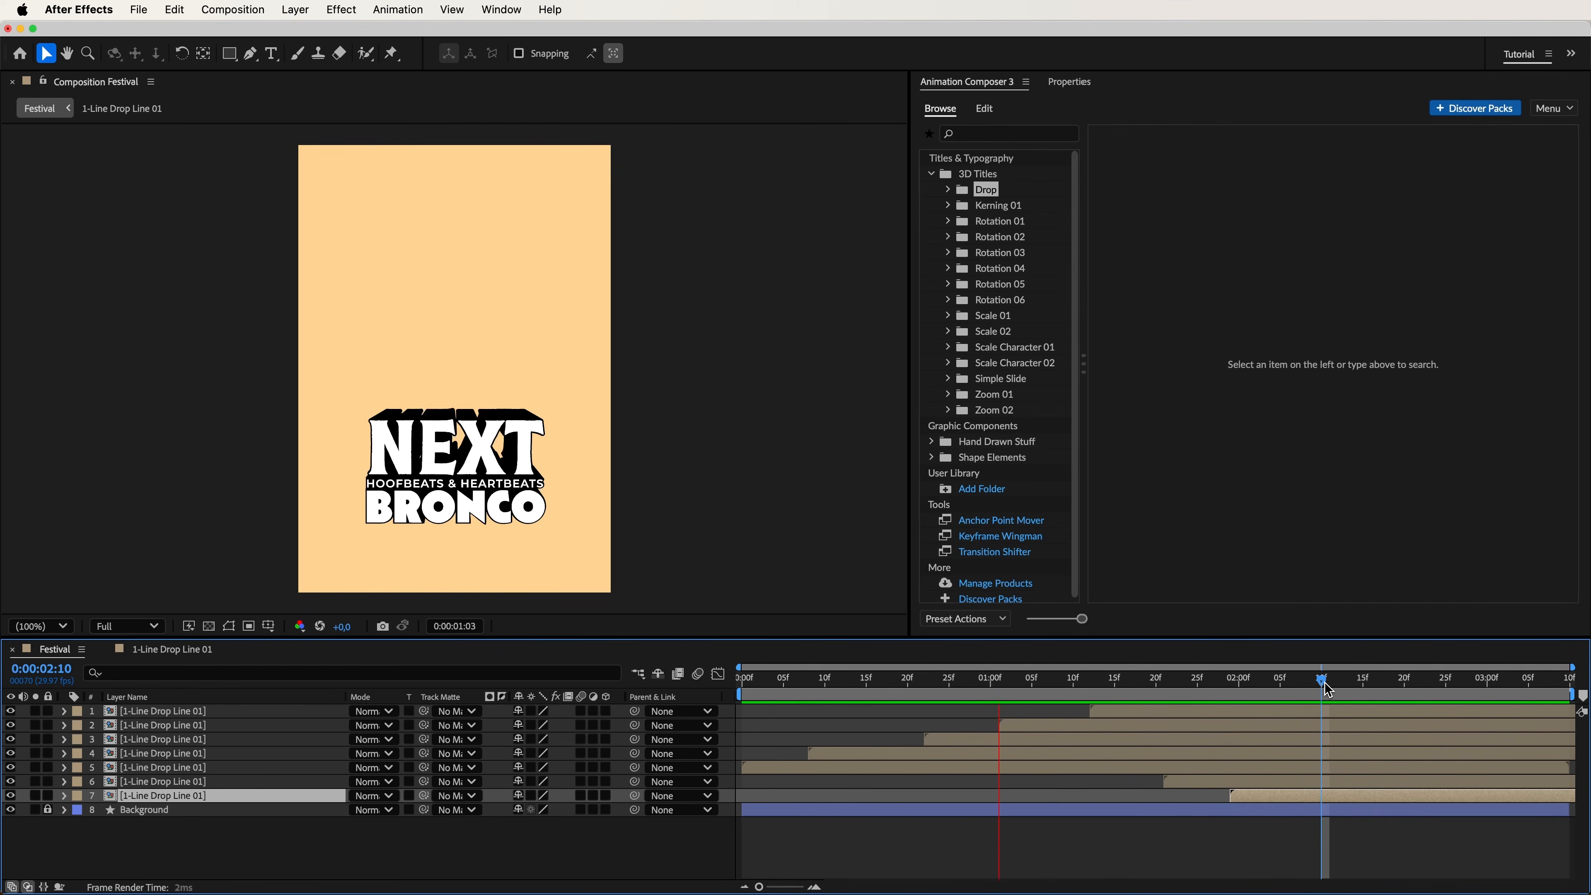
pyautogui.press('space')
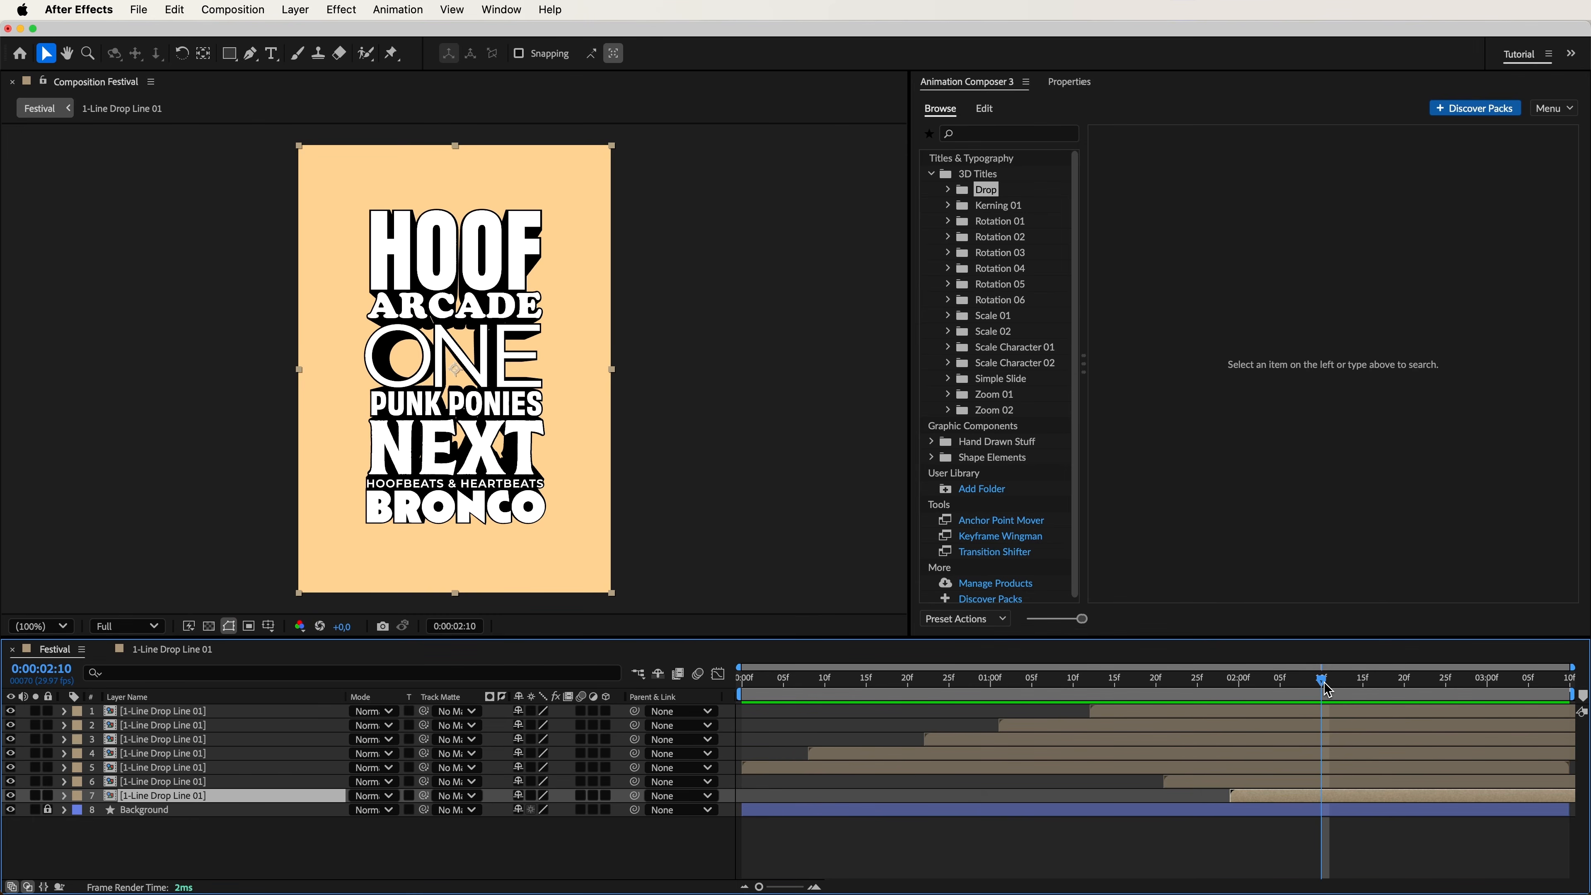
# Add the Shake Control layer, parent all seven title layers to it, and preview the shake.
pyautogui.moveTo(1325, 690)
pyautogui.mouseDown()
pyautogui.moveTo(733, 690)
pyautogui.moveTo(1329, 690)
pyautogui.mouseUp()
pyautogui.click(1323, 725)
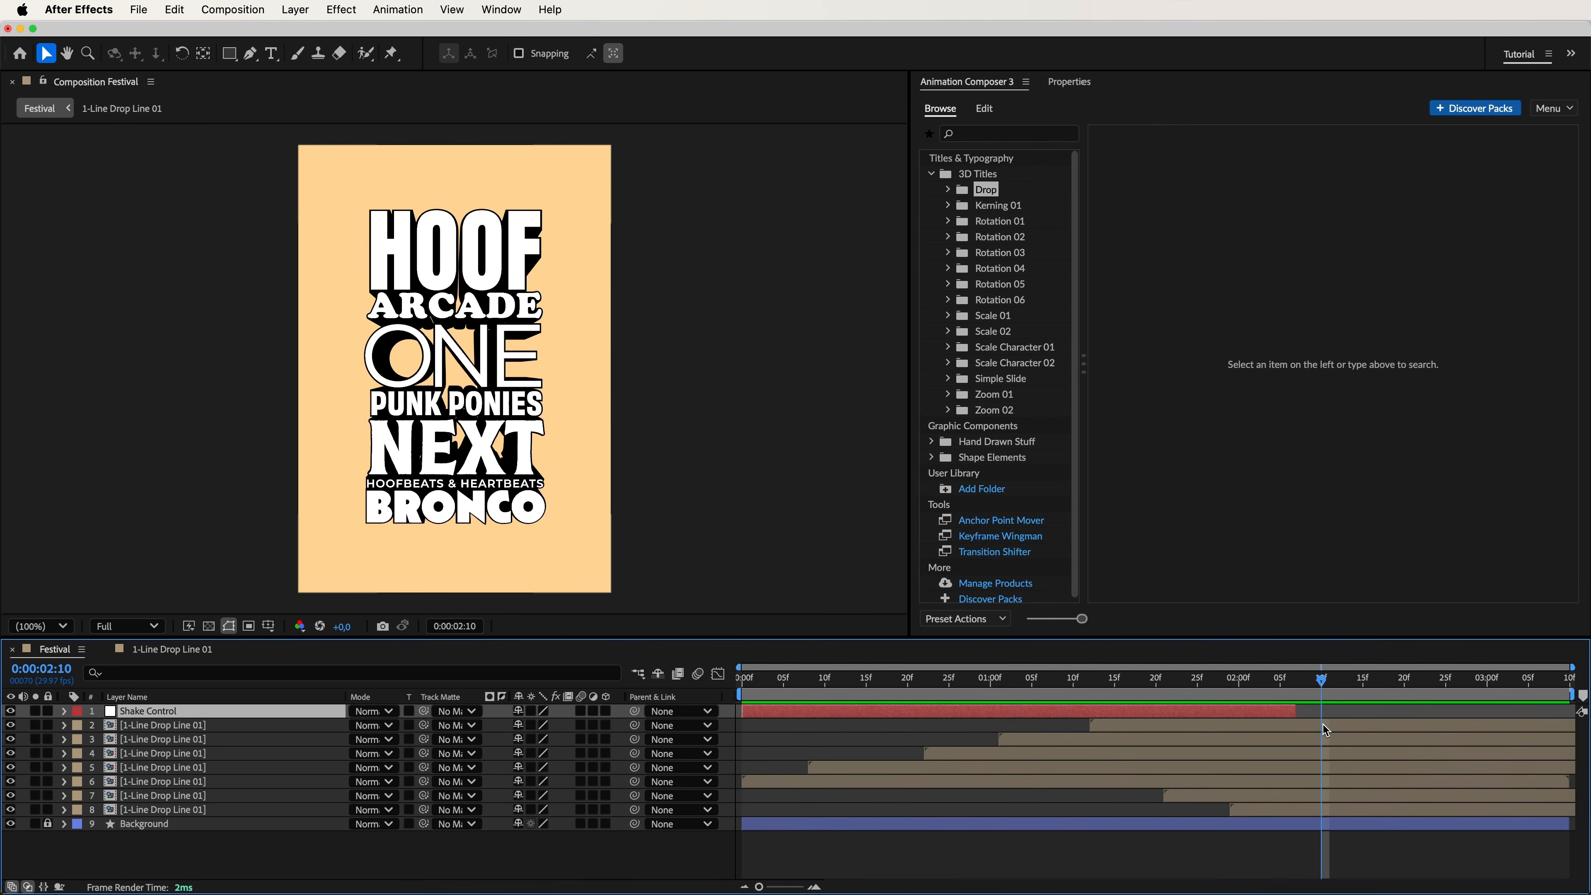
pyautogui.keyDown('shift'); pyautogui.click(1322, 814); pyautogui.keyUp('shift')
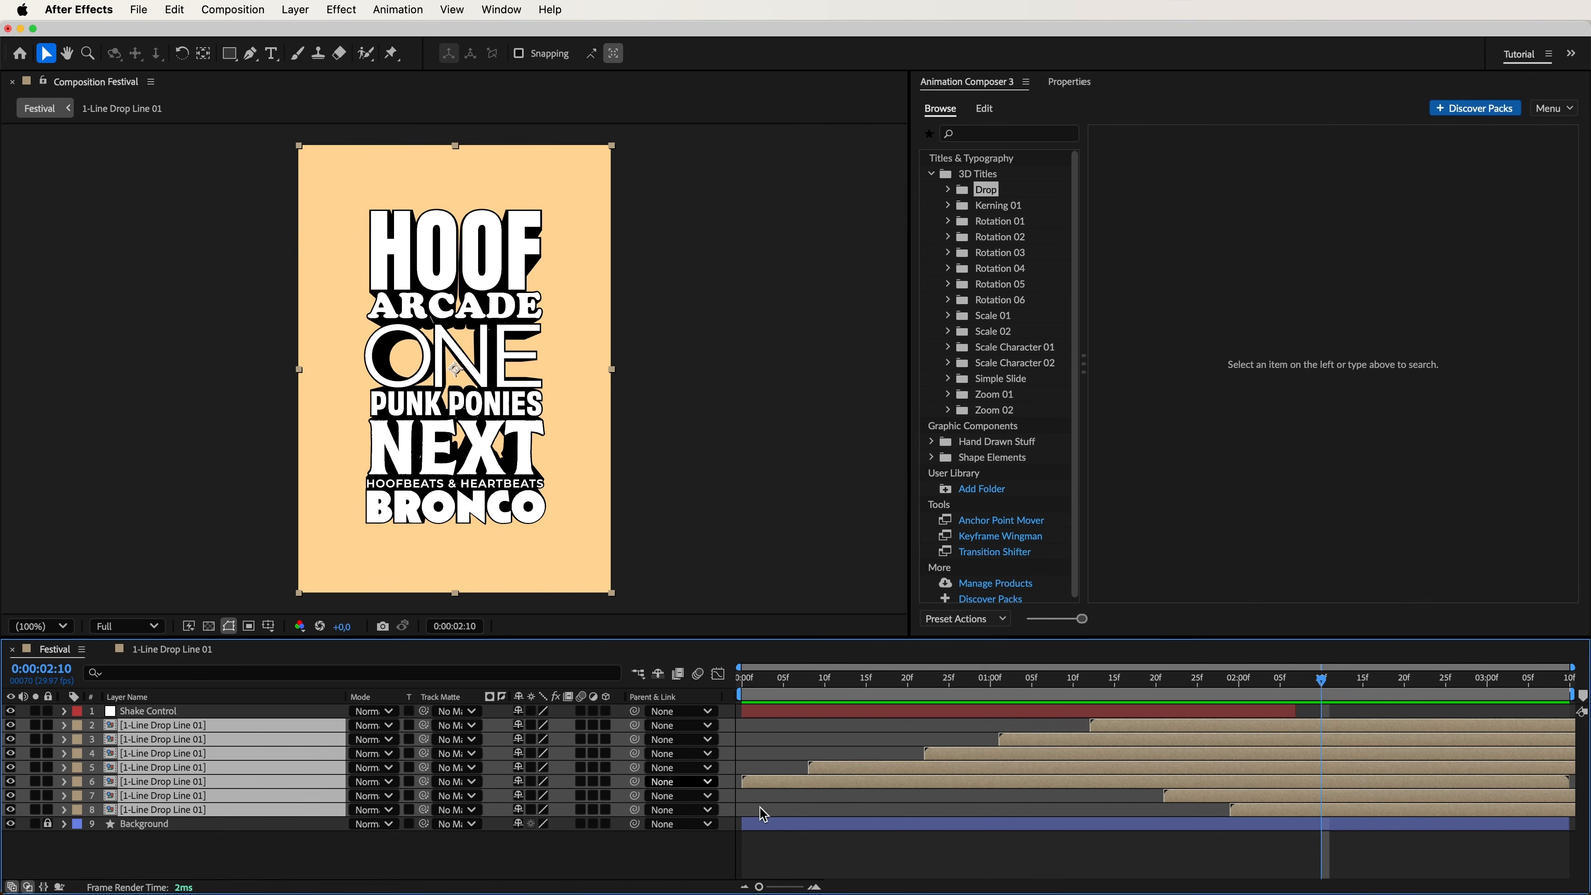
pyautogui.moveTo(634, 739); pyautogui.dragTo(282, 717)
pyautogui.press('space')
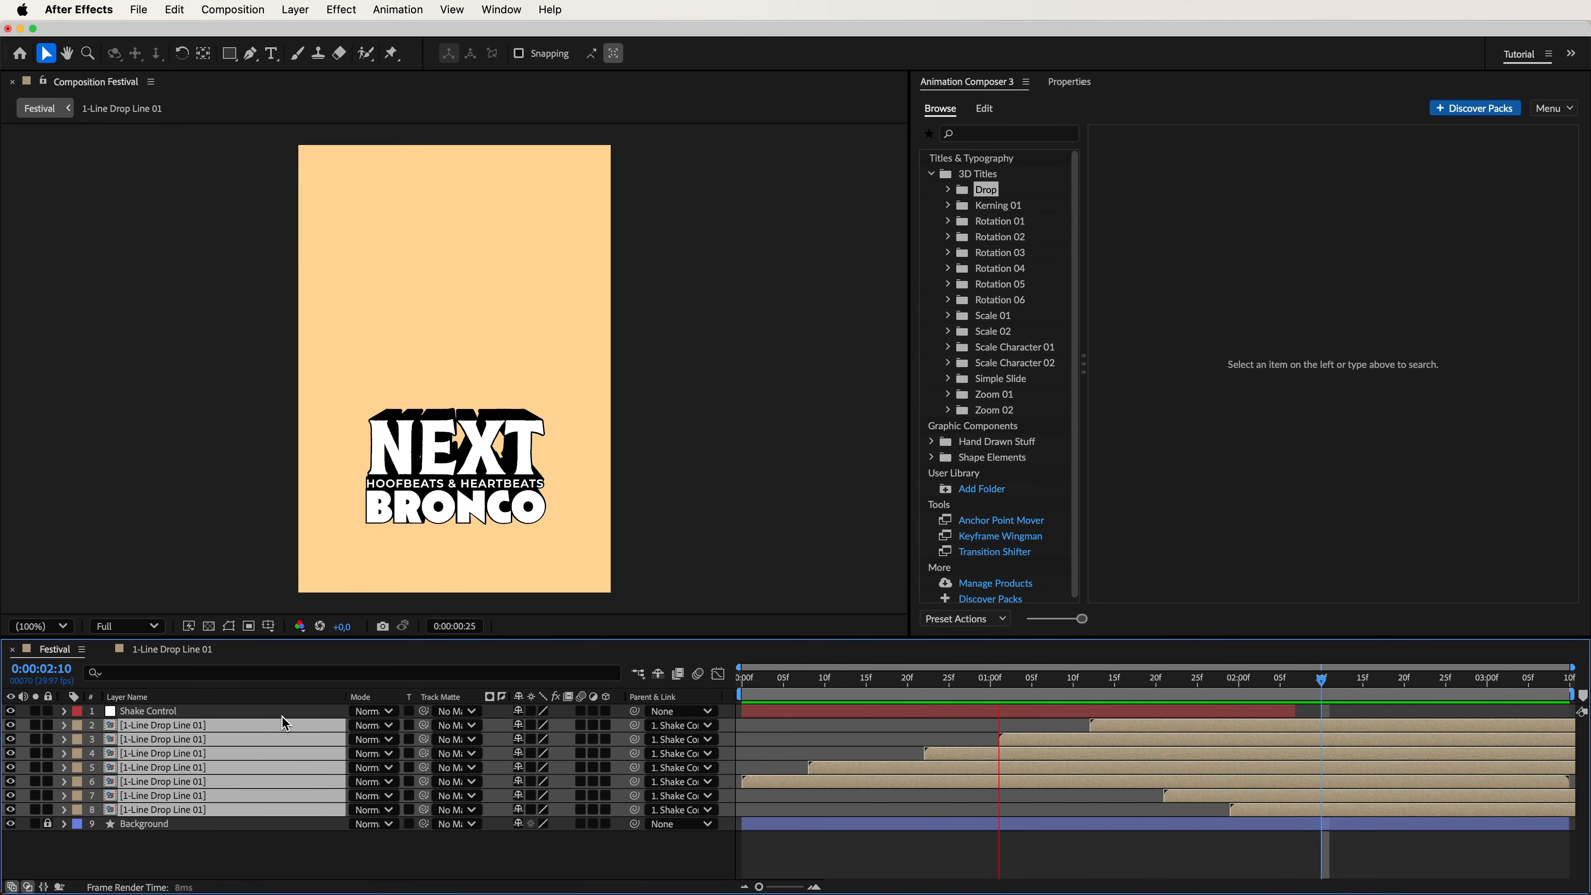
pyautogui.press('space')
pyautogui.click(215, 838)
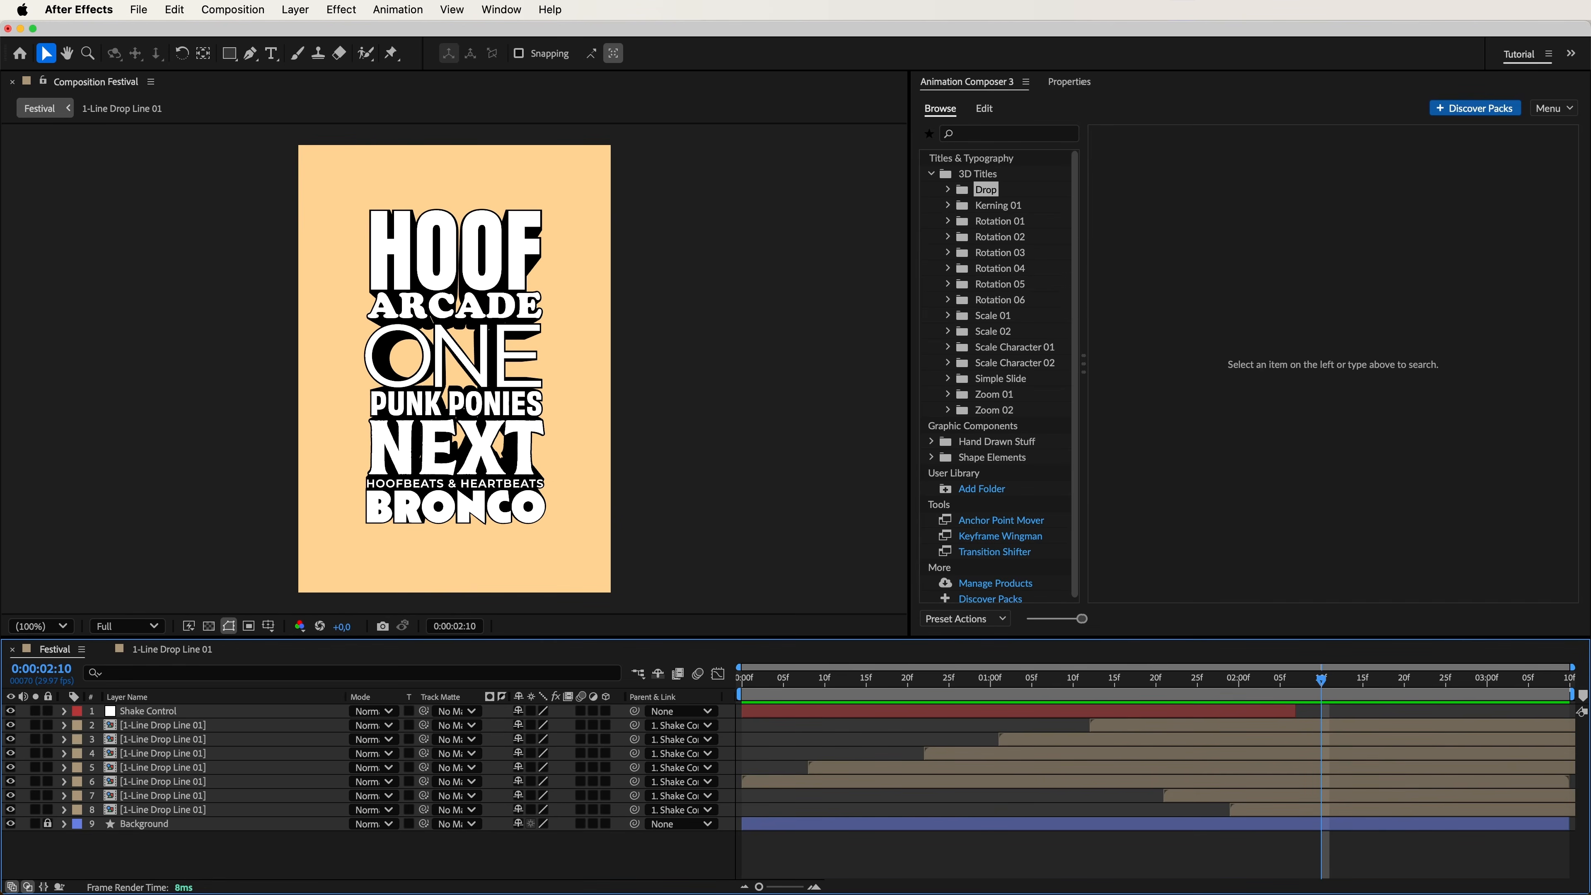
# Add Festival Poster 3D Shapes.mov and Festival Poster 3D Shapes Shadows.mov from the project to the top of the Festival composition.
pyautogui.moveTo(401, 892); pyautogui.dragTo(666, 462)
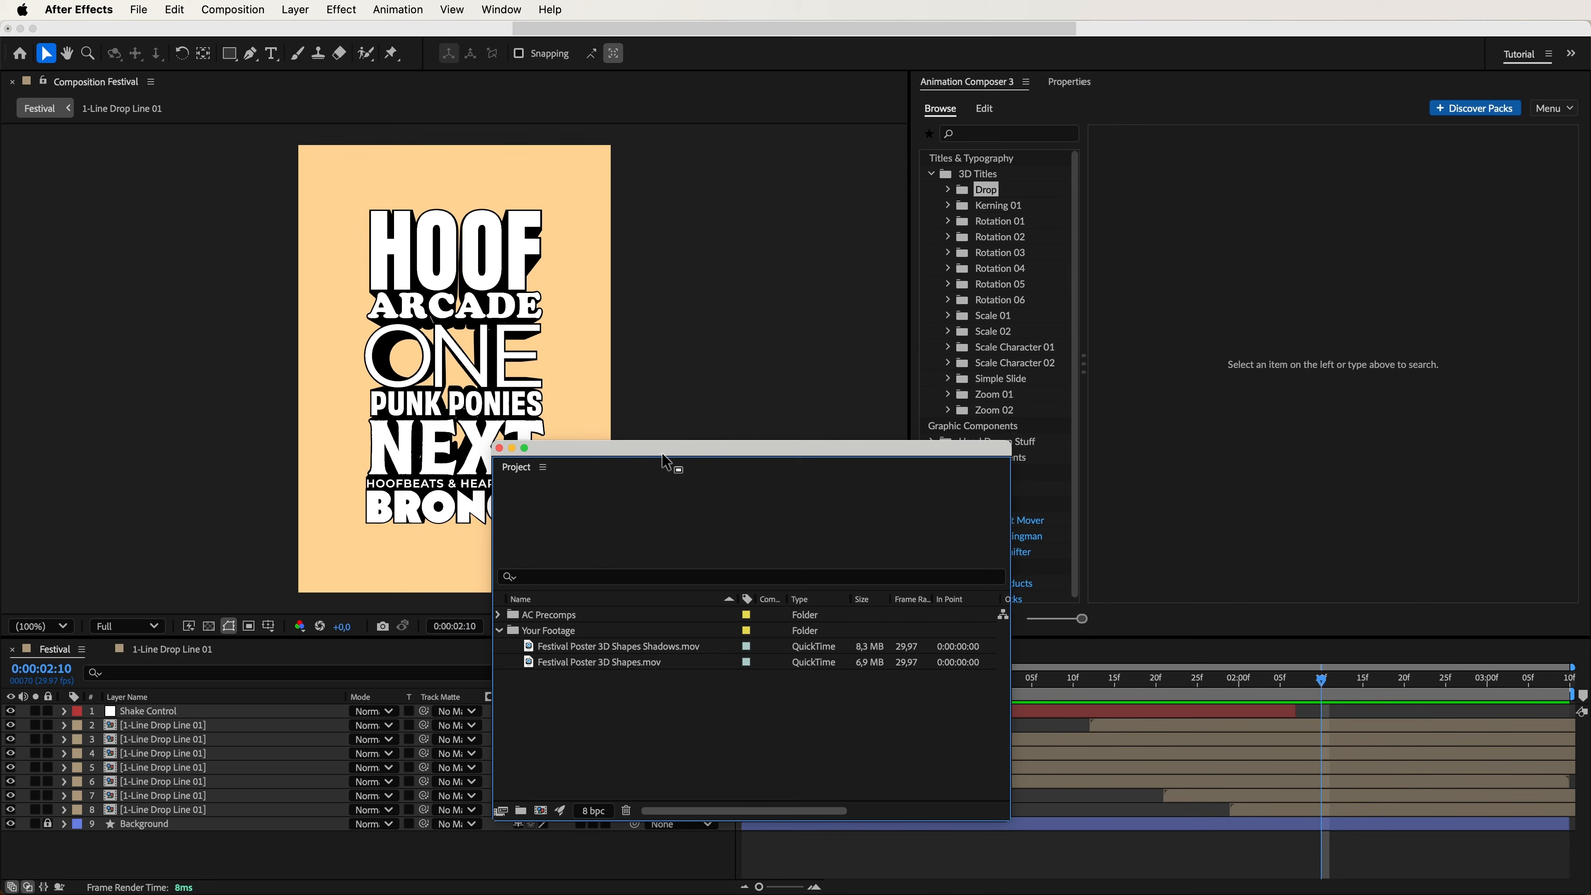
pyautogui.moveTo(618, 686); pyautogui.dragTo(463, 365)
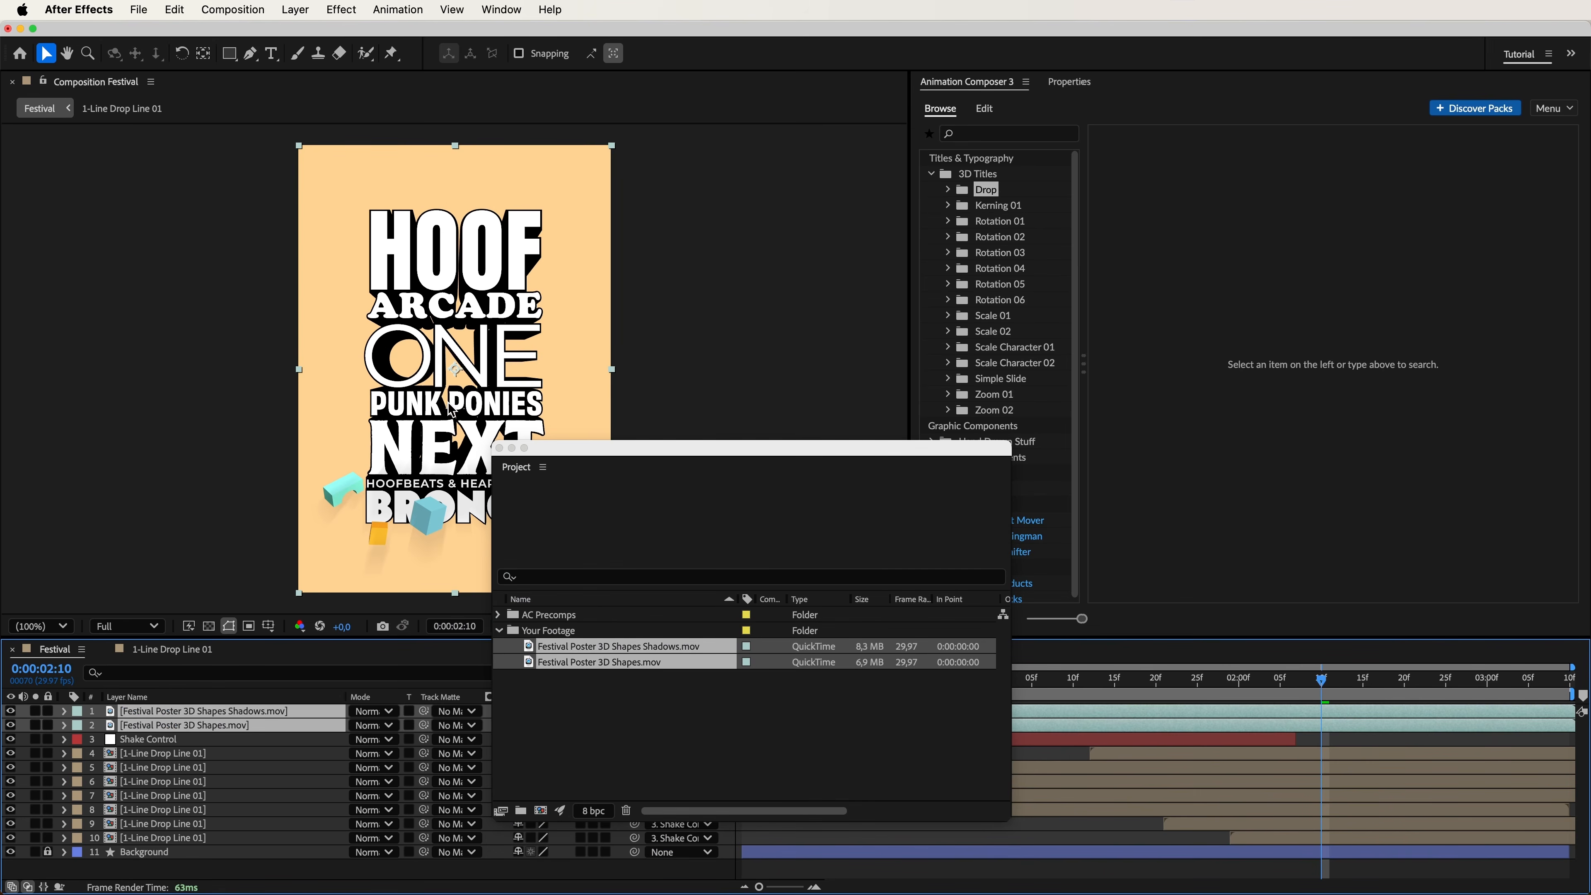
pyautogui.moveTo(749, 454); pyautogui.dragTo(718, 893)
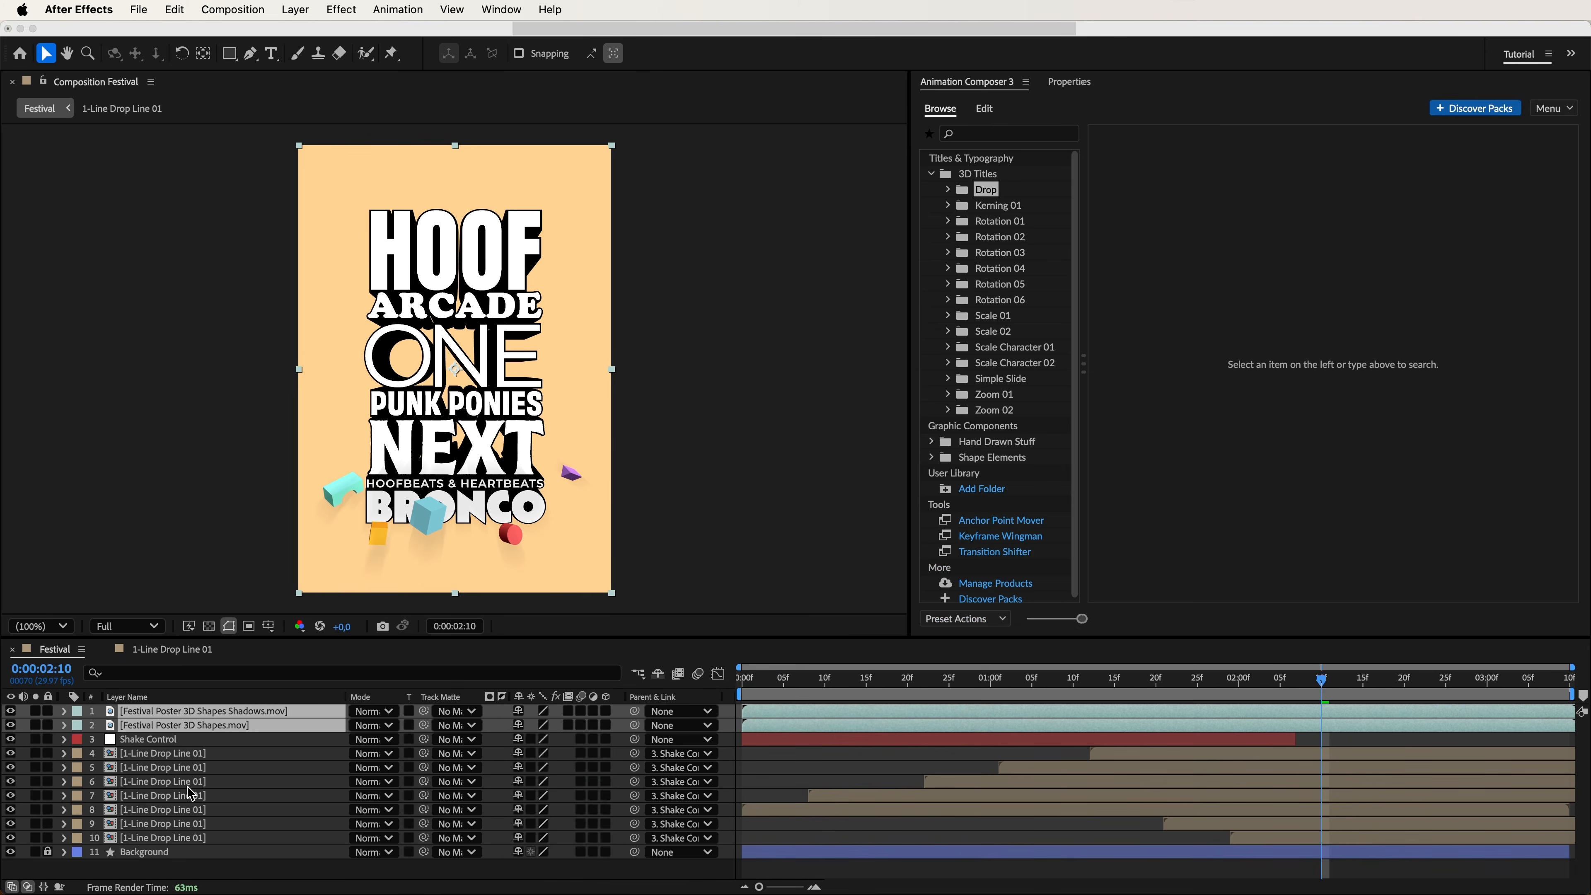
# Move the Festival Poster 3D Shapes Shadows layer beneath the titles, directly above Background, and preview the poster animation.
pyautogui.click(177, 714)
pyautogui.moveTo(181, 711); pyautogui.dragTo(179, 857)
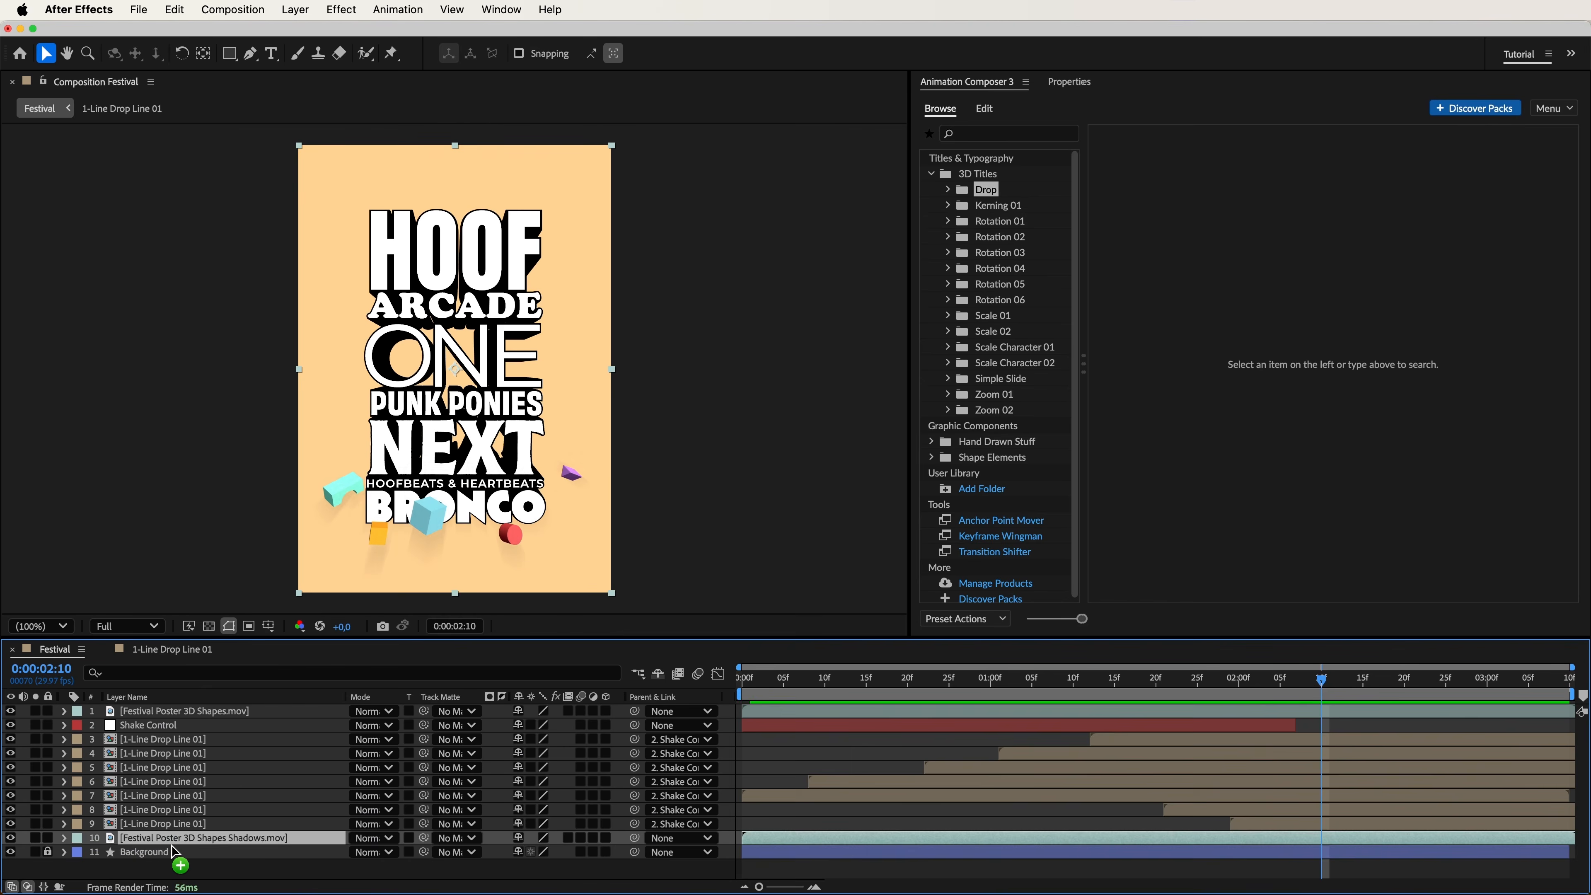
pyautogui.press('space')
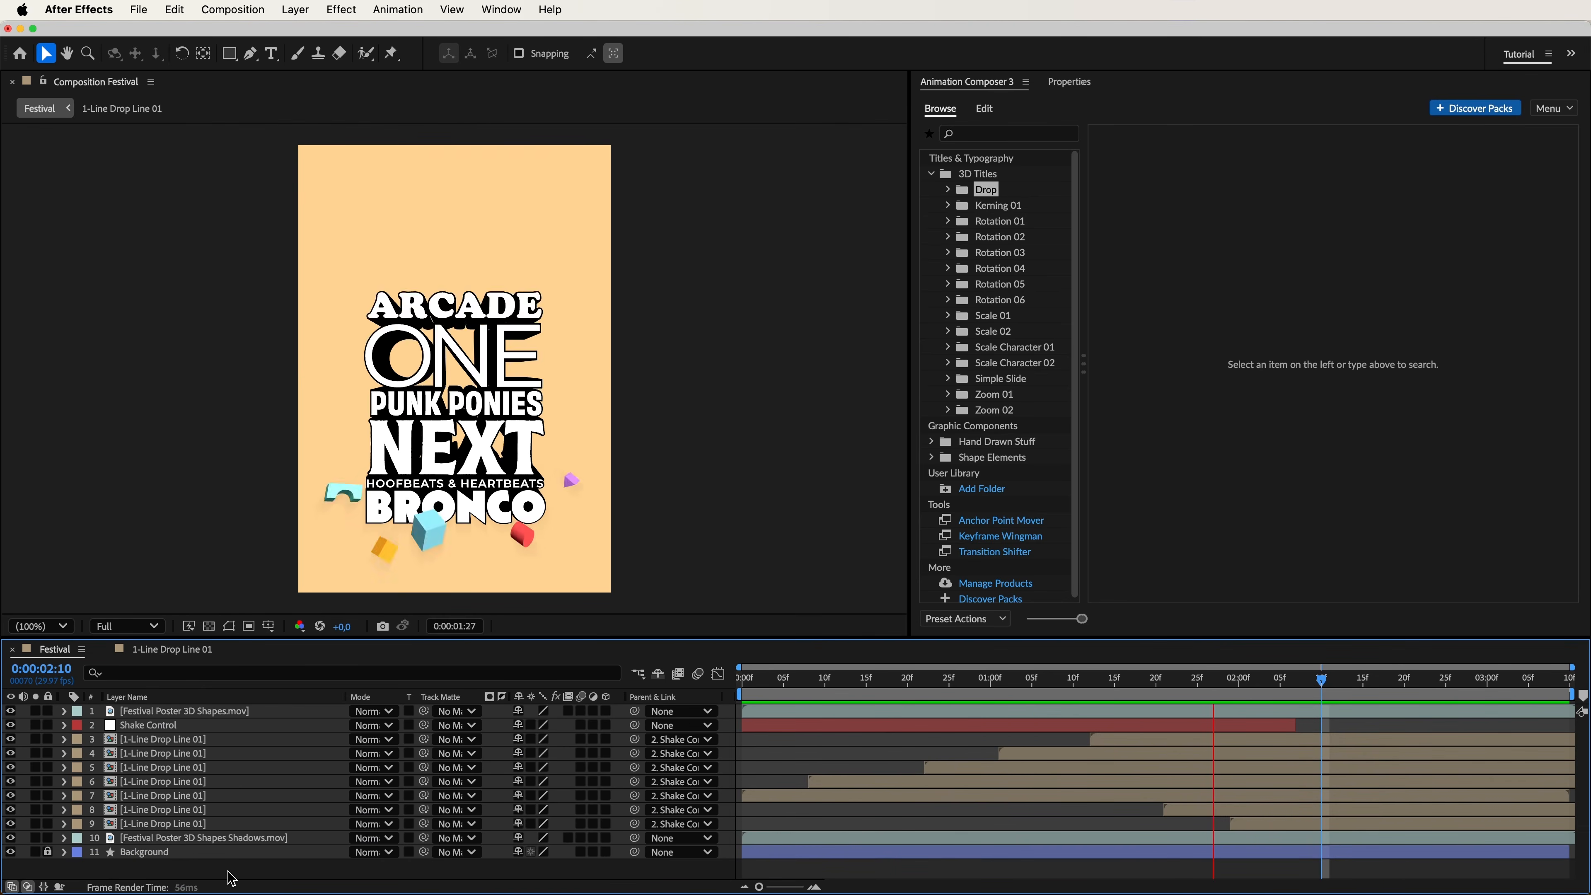